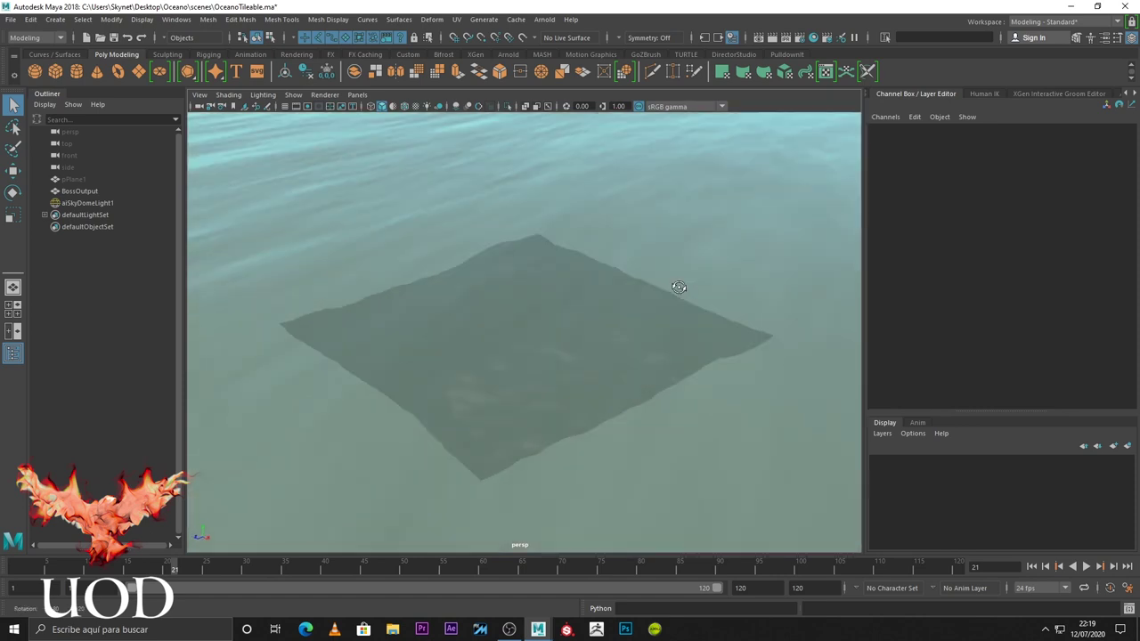
# Resize the base plane pPlane1 to 300 by 300 in polyPlane1's Channel Box settings
pyautogui.click(580, 322)
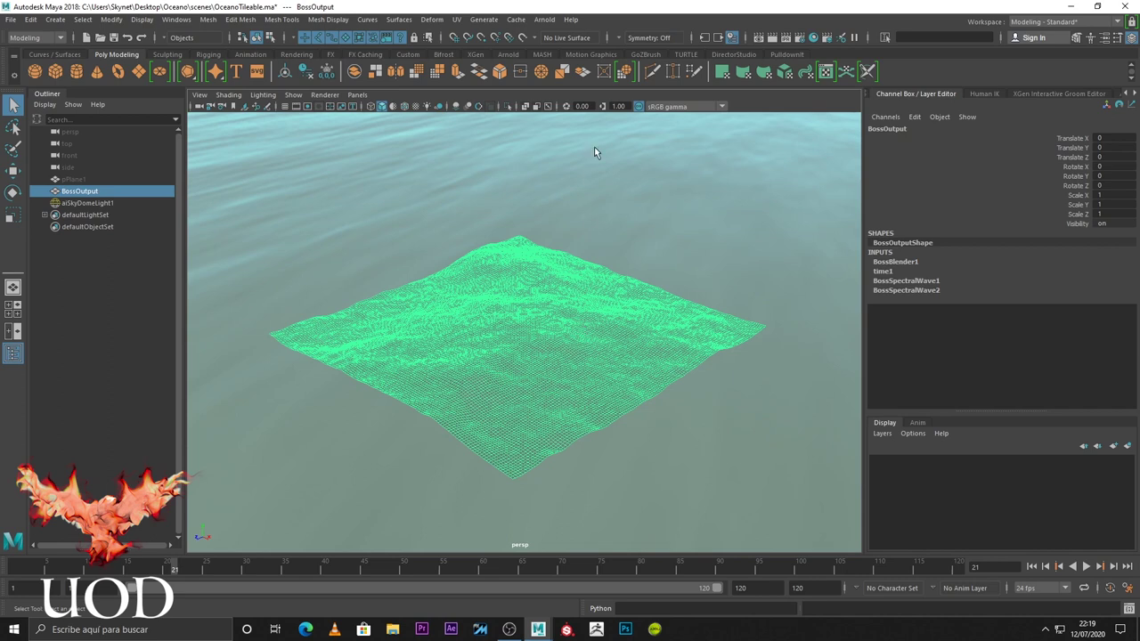
pyautogui.click(73, 181)
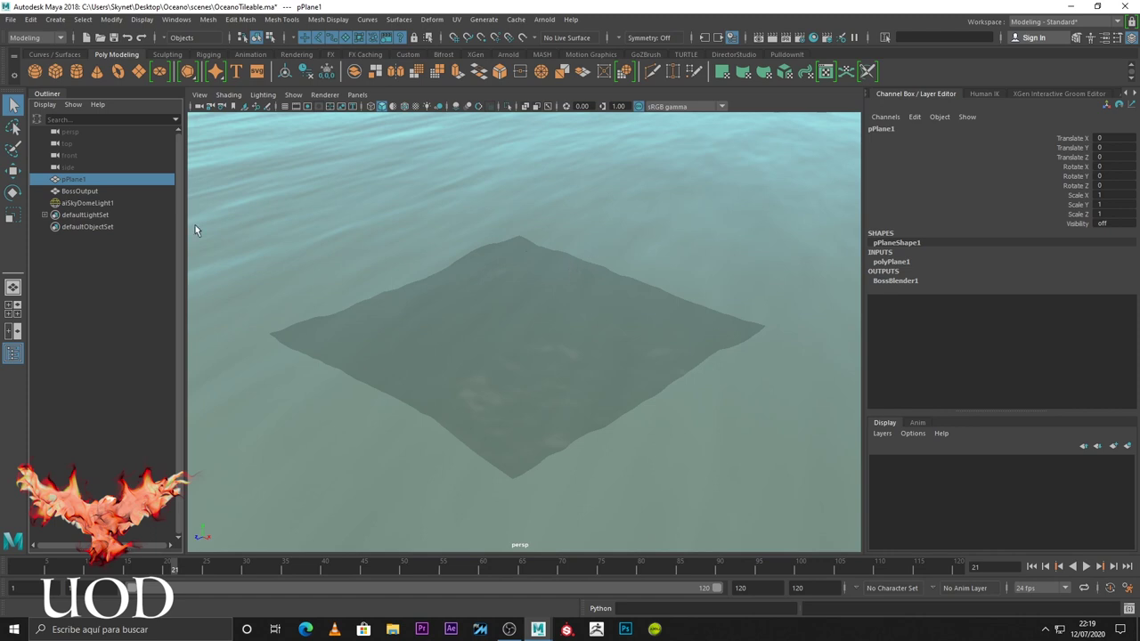
pyautogui.click(890, 262)
pyautogui.click(1117, 272)
pyautogui.write('600')
pyautogui.click(1113, 281)
pyautogui.write('300')
pyautogui.press('Return')
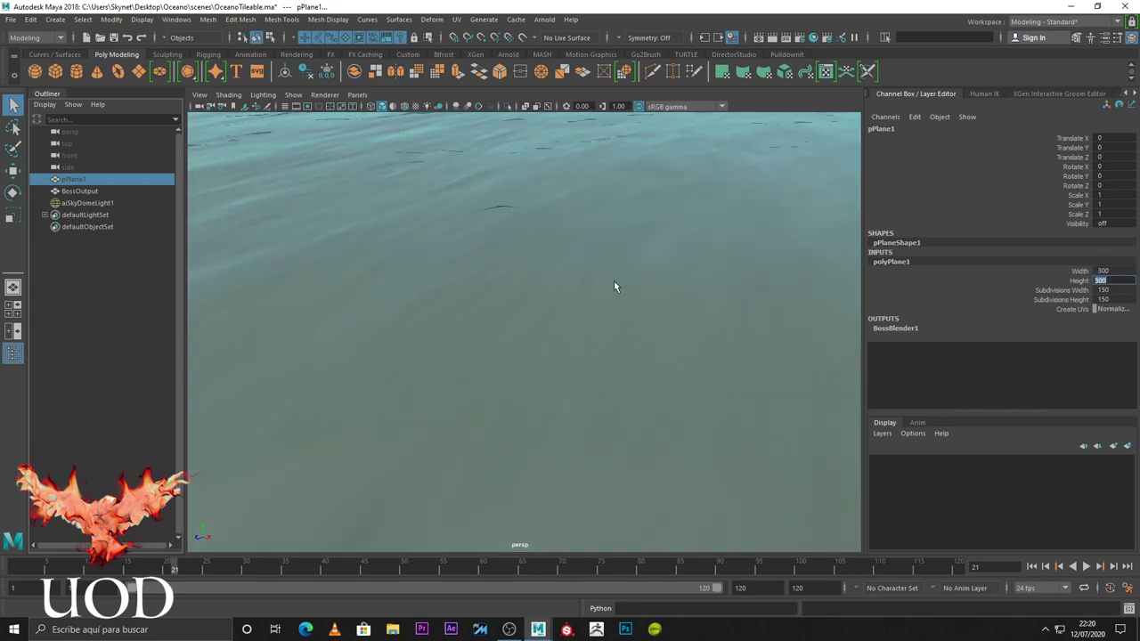
# Select the aiSkyDomeLight1 sky dome and open the Arnold rendering menu
pyautogui.scroll(-3, 620, 281)
pyautogui.click(708, 207)
pyautogui.scroll(-3, 685, 308)
pyautogui.scroll(2, 684, 313)
pyautogui.scroll(2, 682, 302)
pyautogui.scroll(1, 682, 301)
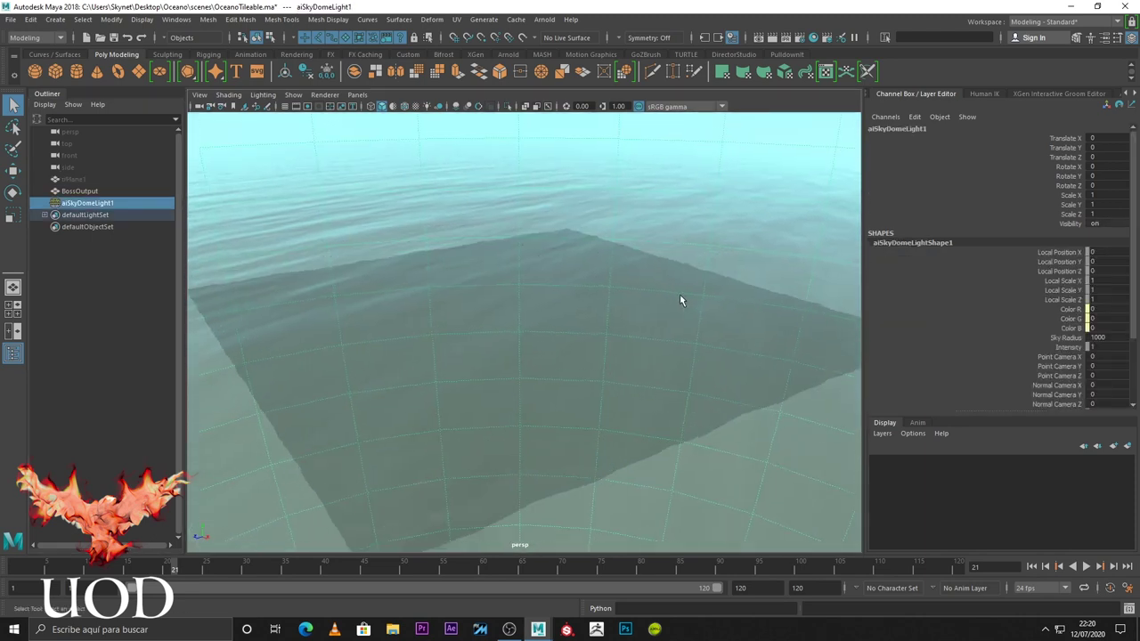
pyautogui.click(544, 19)
# Start an Arnold render of the perspective view, then stop it and close the RenderView
pyautogui.click(556, 41)
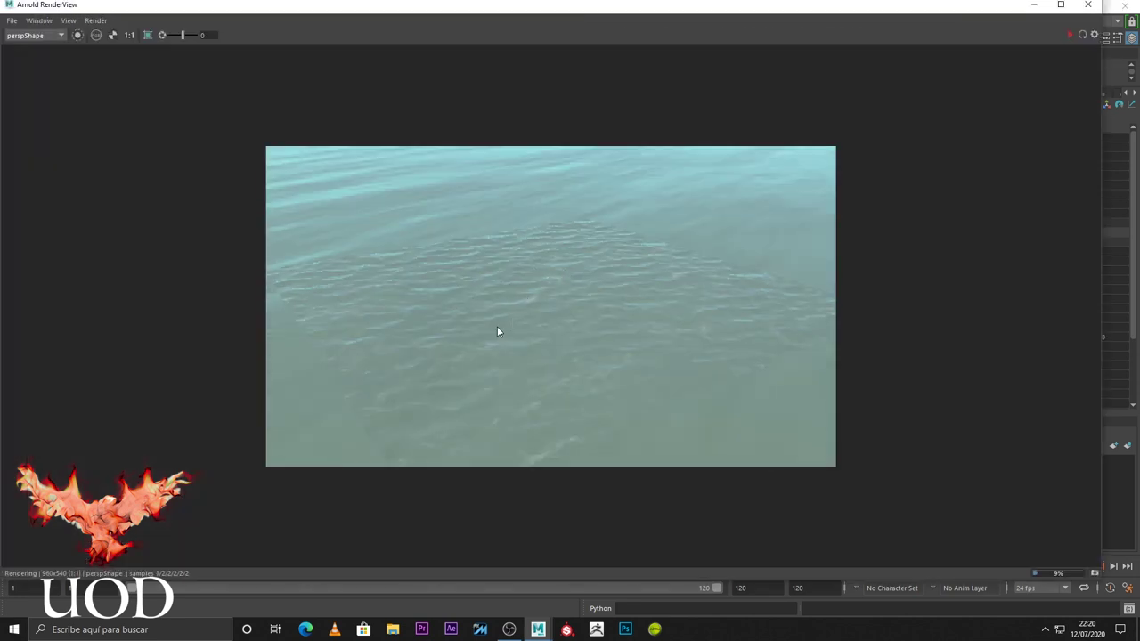
pyautogui.click(1069, 36)
pyautogui.click(1125, 5)
# Render the ocean from a low horizon angle in Arnold, then minimize the RenderView
pyautogui.moveTo(626, 287)
pyautogui.keyDown('alt'); pyautogui.mouseDown()
pyautogui.moveTo(643, 313)
pyautogui.moveTo(656, 301)
pyautogui.moveTo(621, 297)
pyautogui.mouseUp(); pyautogui.keyUp('alt')
pyautogui.click(545, 20)
pyautogui.click(545, 20)
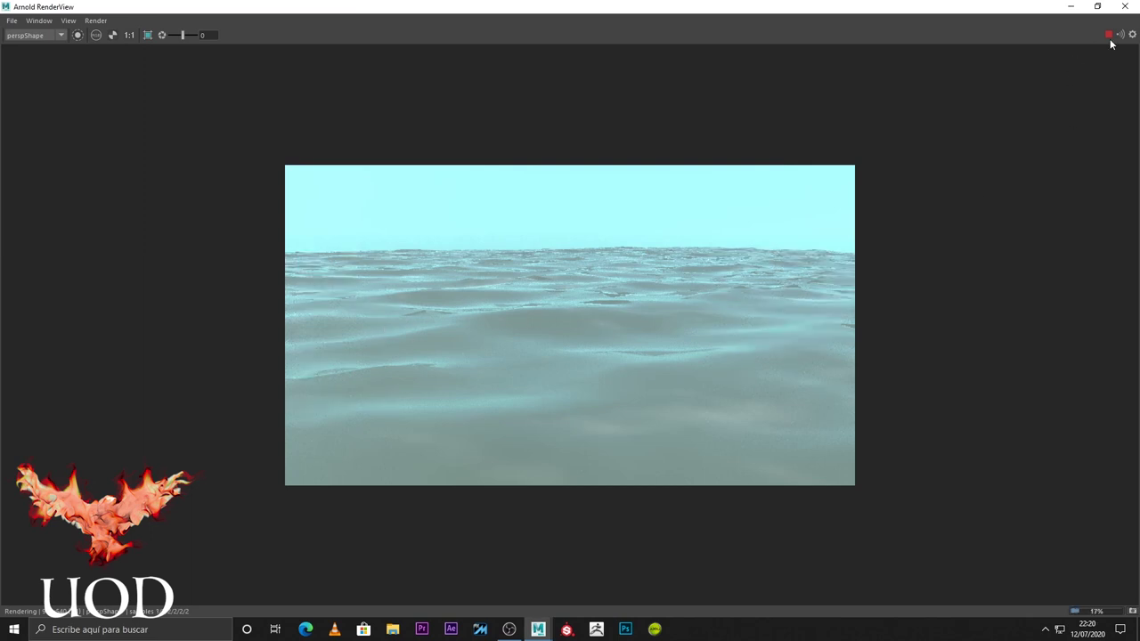
pyautogui.click(1071, 7)
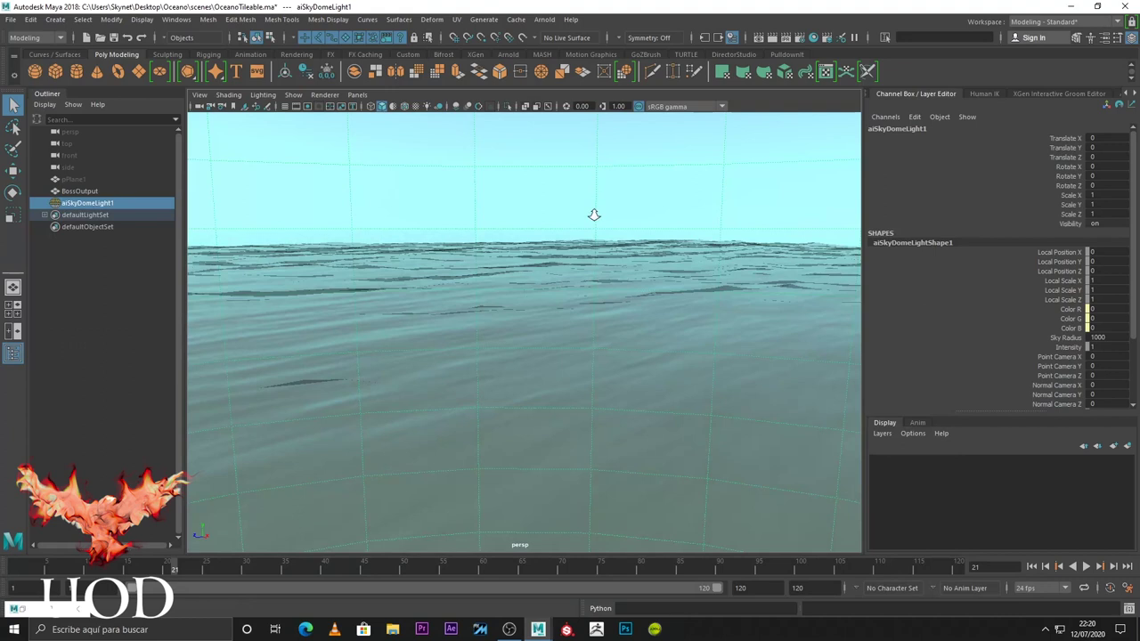
pyautogui.keyDown('alt'); pyautogui.moveTo(594, 214); pyautogui.dragTo(611, 318); pyautogui.keyUp('alt')
pyautogui.click(604, 322)
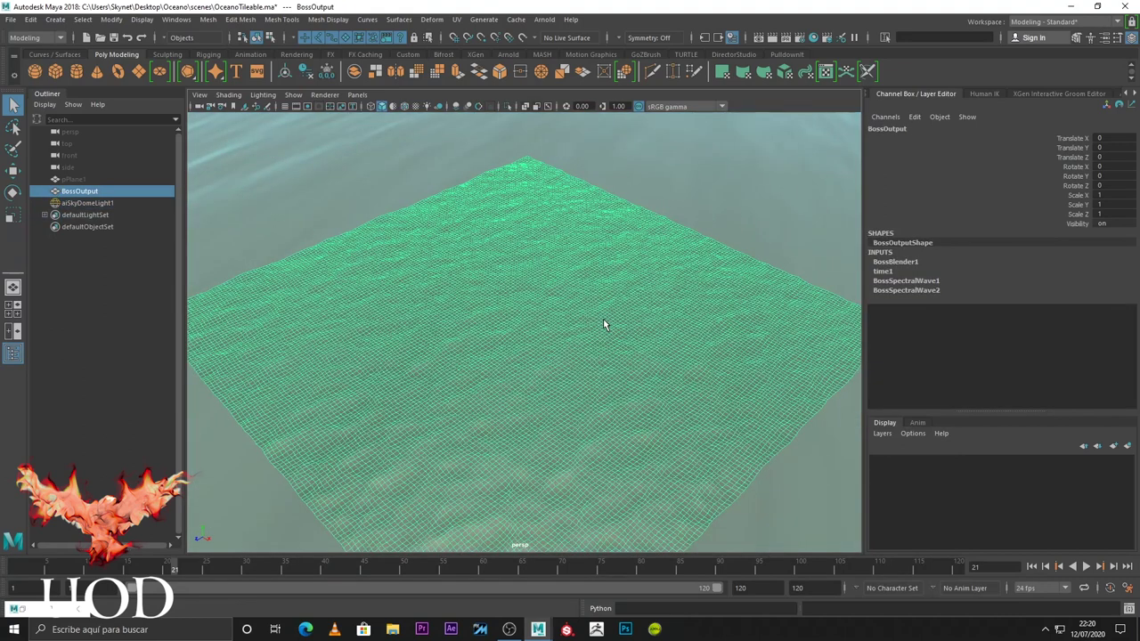
pyautogui.scroll(-5, 531, 276)
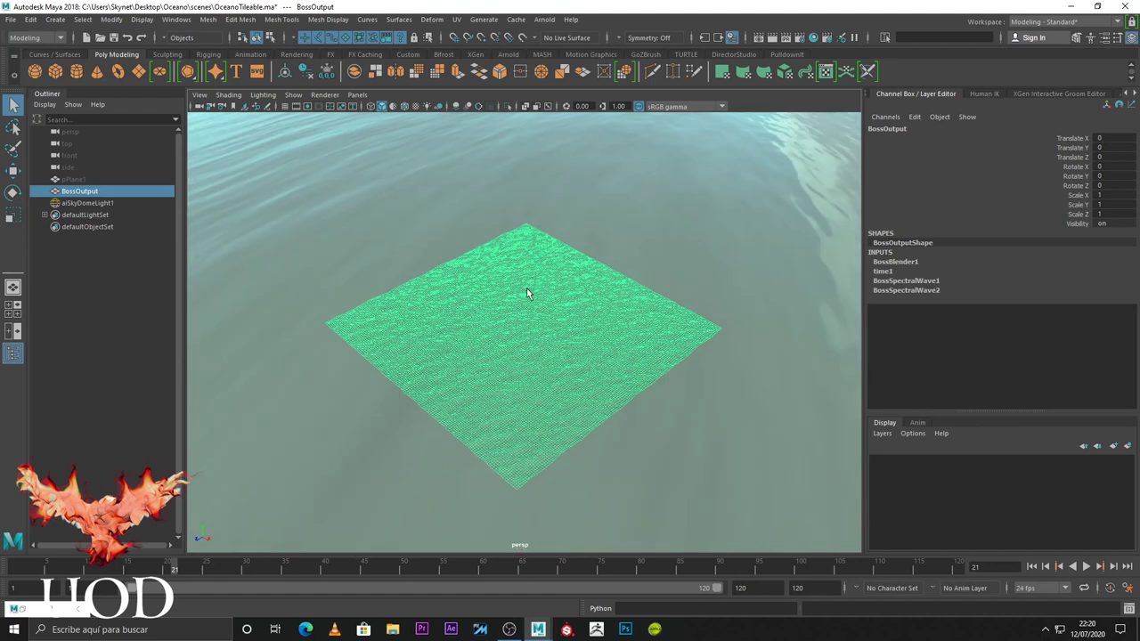
pyautogui.scroll(-2, 534, 281)
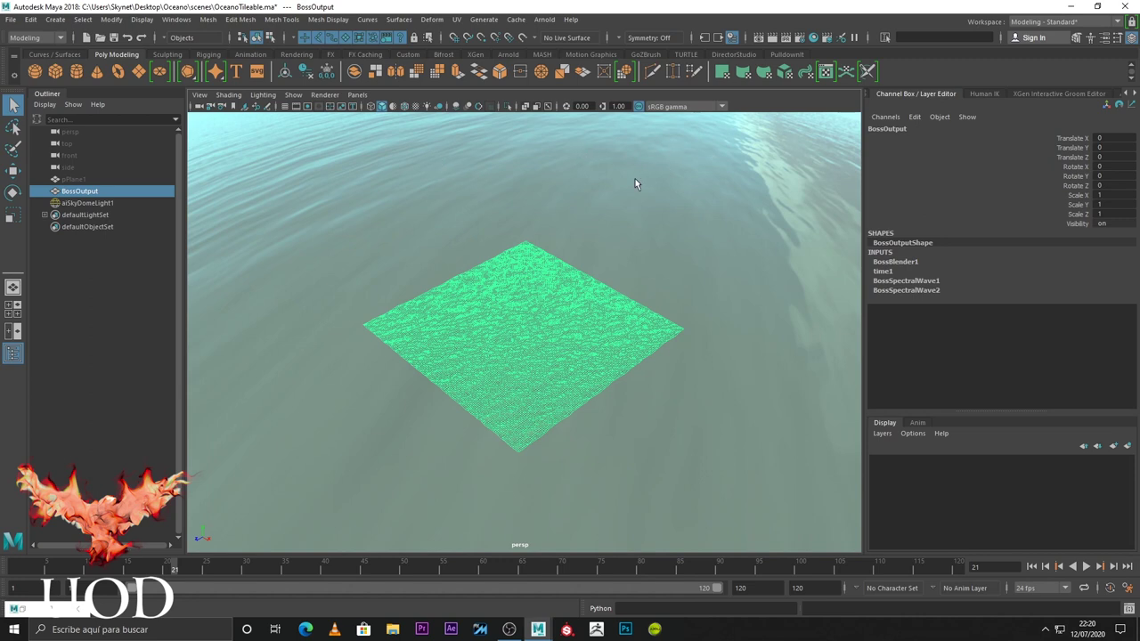
pyautogui.scroll(4, 596, 224)
pyautogui.scroll(3, 570, 241)
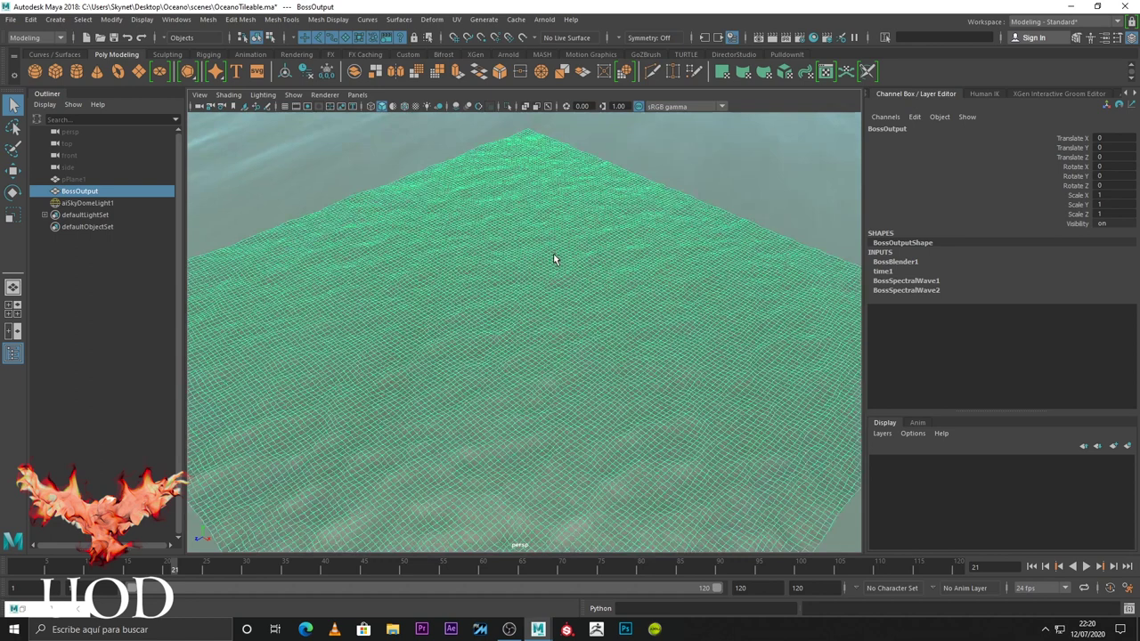
pyautogui.scroll(-5, 553, 259)
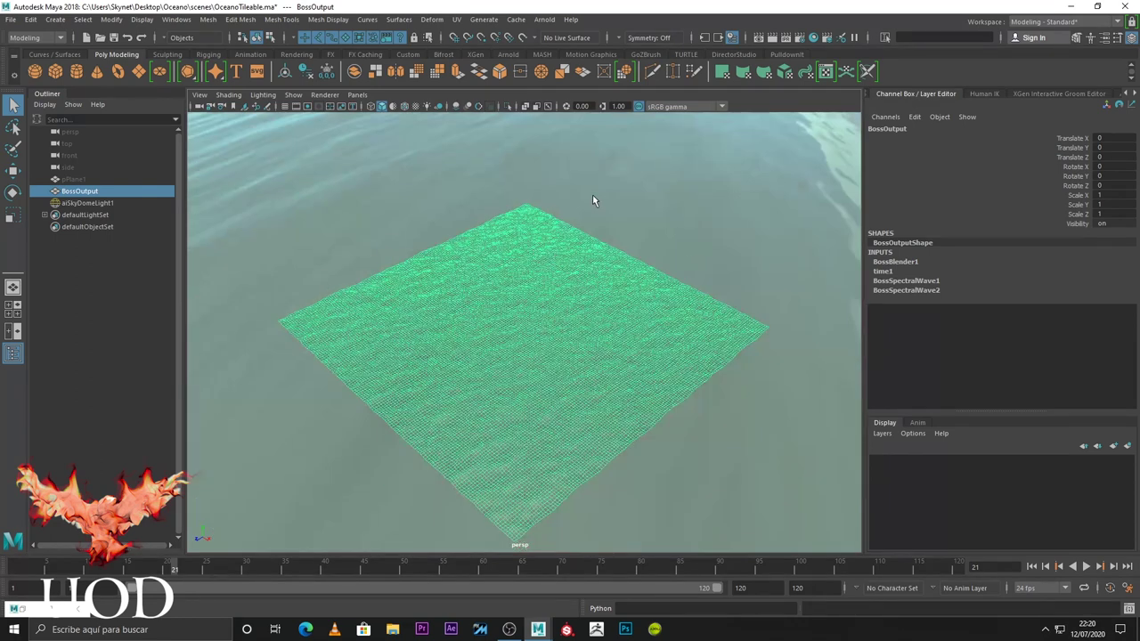
# Set pPlane1's polyPlane1 Width and Height to 60
pyautogui.click(86, 181)
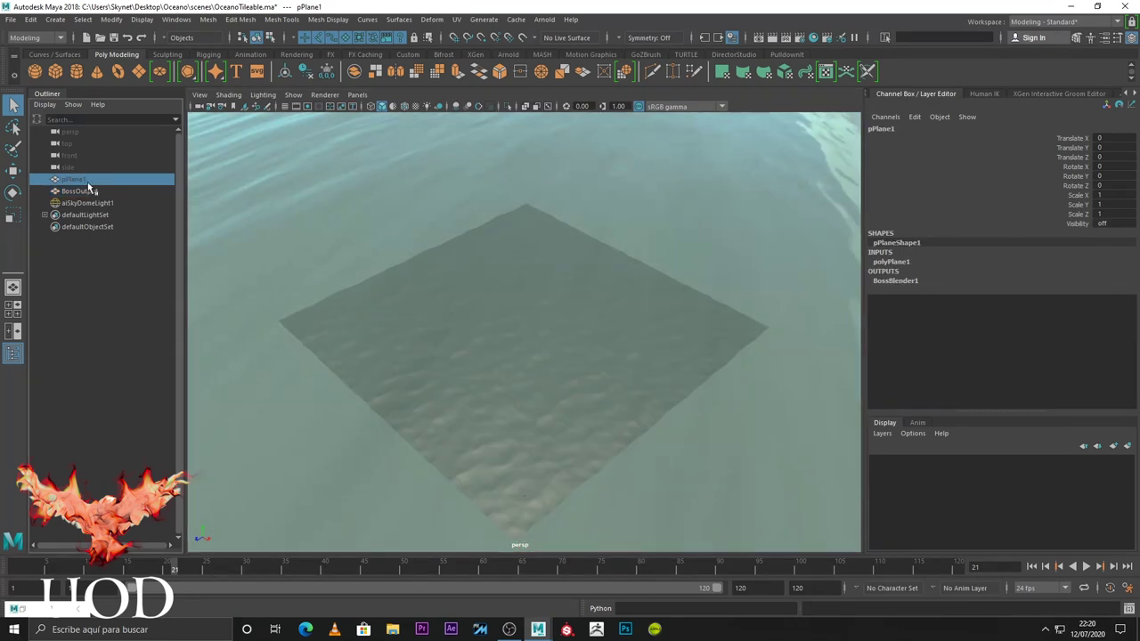
pyautogui.click(916, 263)
pyautogui.click(1115, 270)
pyautogui.write('9')
pyautogui.press('BackSpace')
pyautogui.write('60')
pyautogui.press('Tab')
pyautogui.write('60')
pyautogui.press('Return')
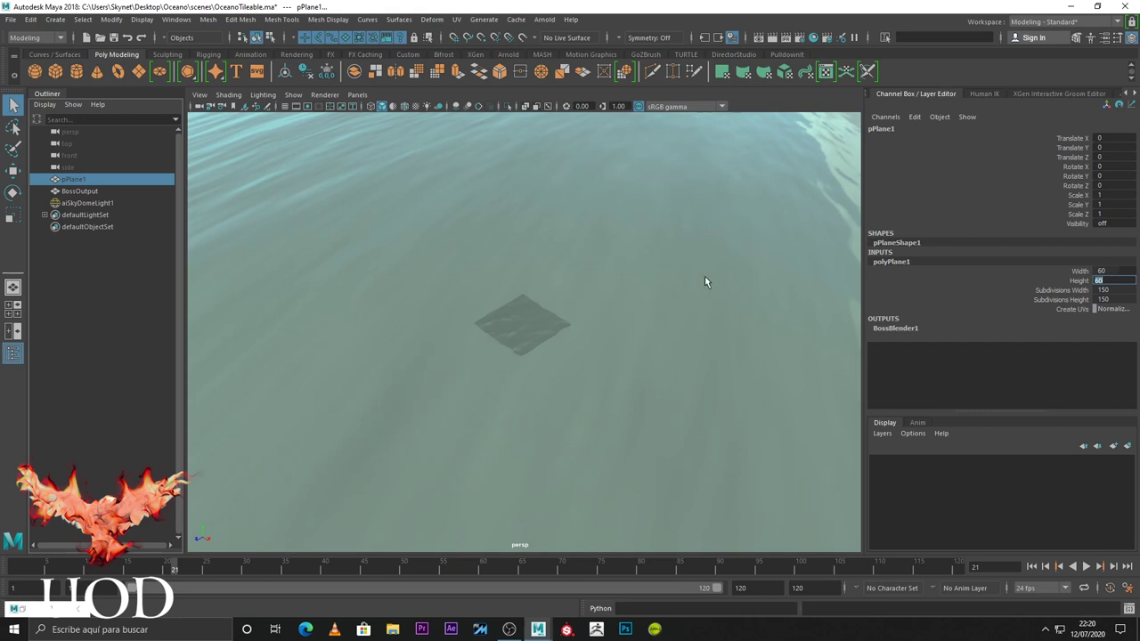
# Frame the ocean mesh, reselect pPlane1, and view it with solid grey shading from a low angle
pyautogui.click(507, 326)
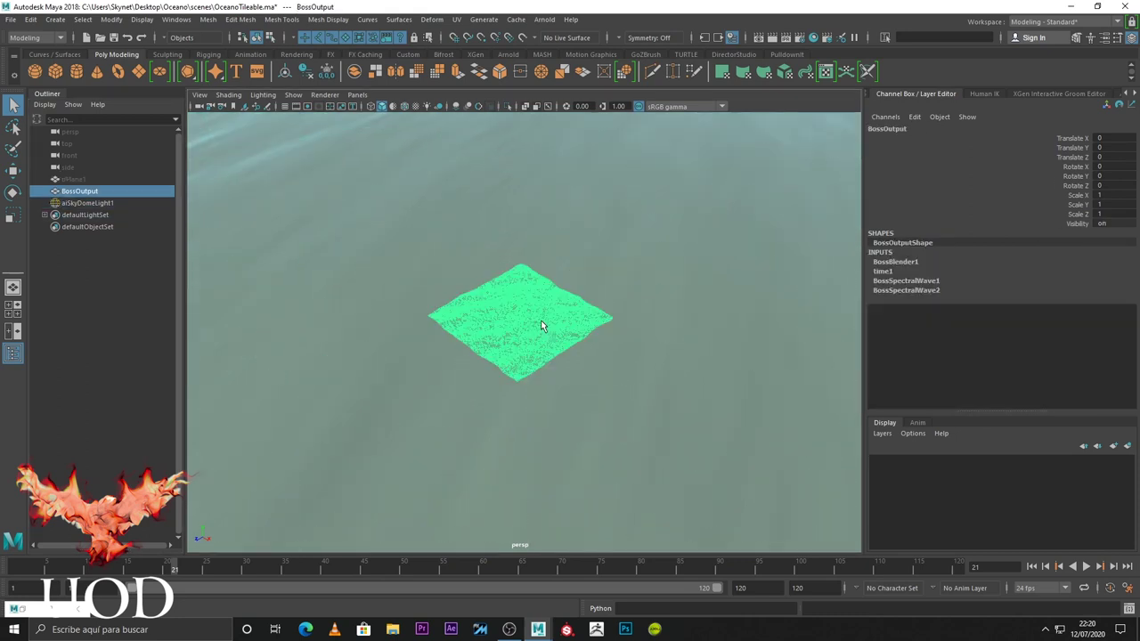
pyautogui.press('f')
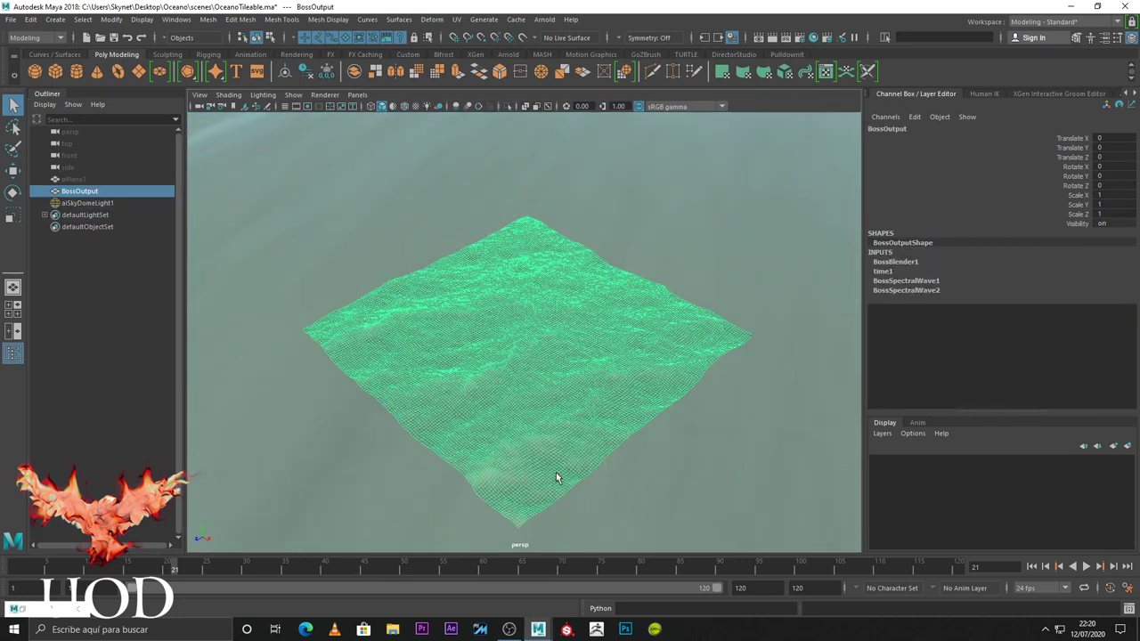
pyautogui.click(78, 179)
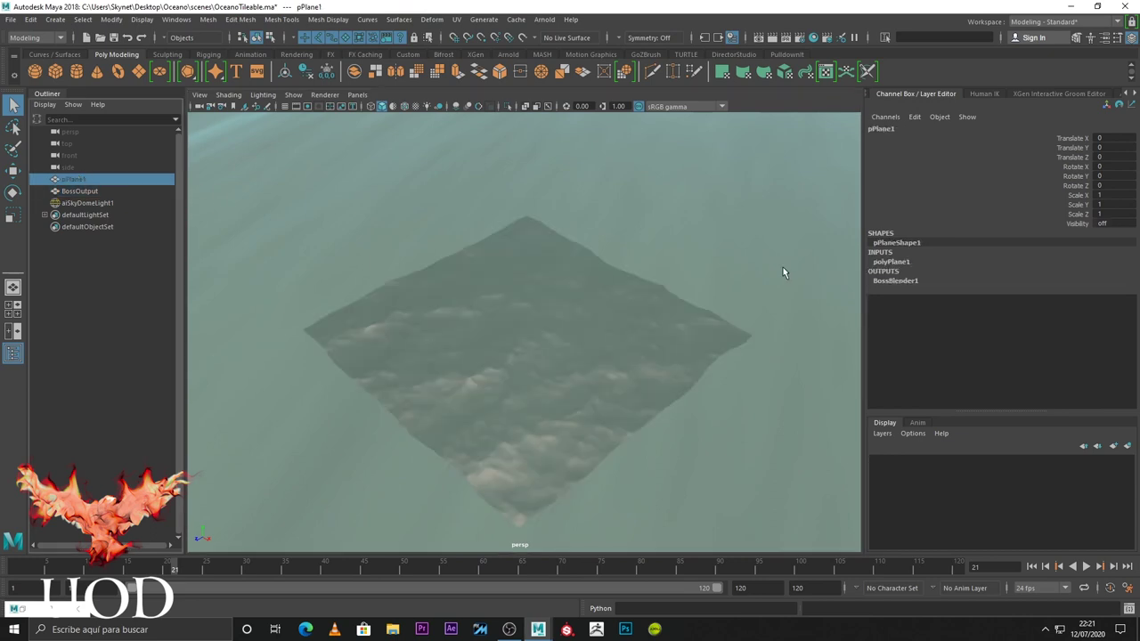
pyautogui.click(901, 261)
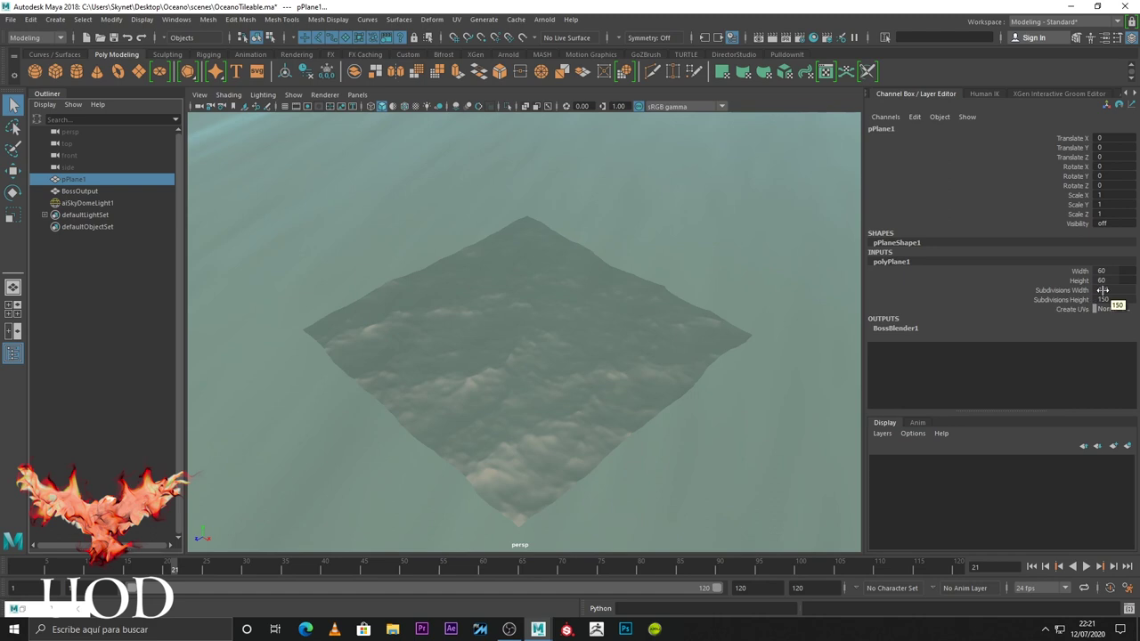
pyautogui.scroll(5, 551, 354)
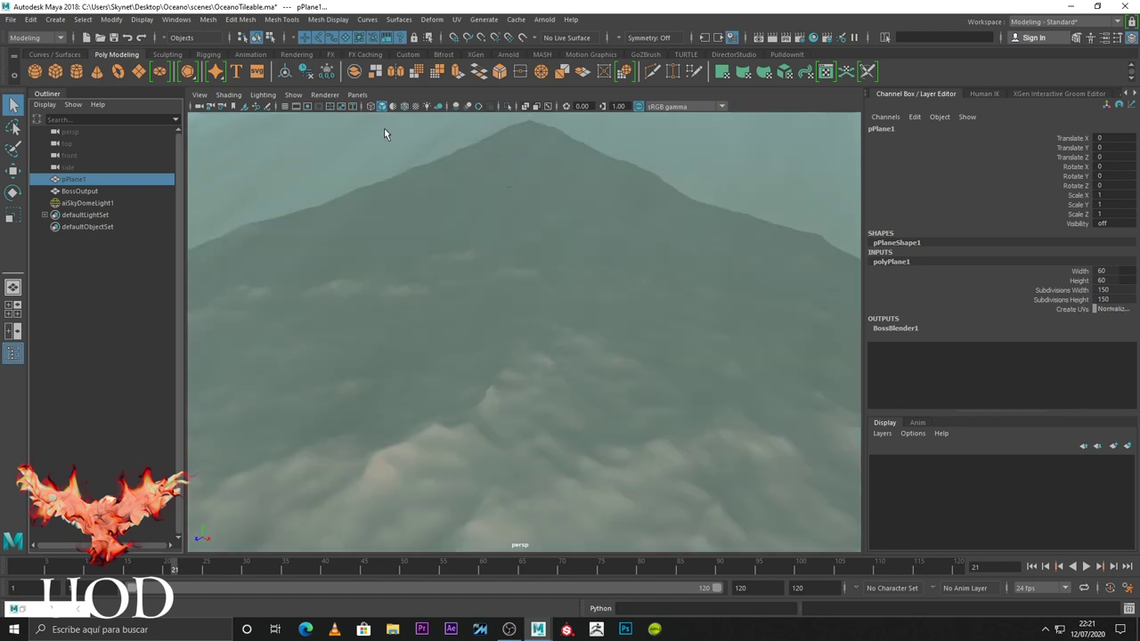
pyautogui.click(393, 106)
pyautogui.moveTo(550, 309)
pyautogui.keyDown('alt'); pyautogui.mouseDown()
pyautogui.moveTo(583, 392)
pyautogui.moveTo(601, 356)
pyautogui.moveTo(613, 368)
pyautogui.moveTo(652, 344)
pyautogui.moveTo(634, 315)
pyautogui.mouseUp(); pyautogui.keyUp('alt')
# Set pPlane1's Subdivisions Width and Height to 1024, accepting both warnings, then select the sky dome
pyautogui.doubleClick(1124, 290)
pyautogui.write('1024')
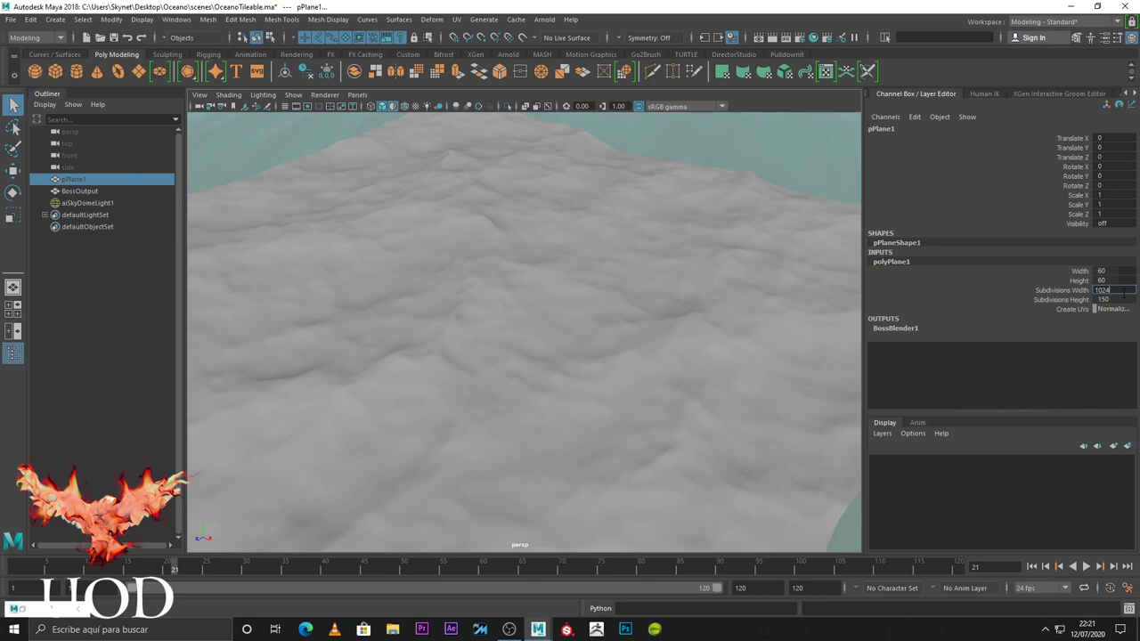
pyautogui.press('Return')
pyautogui.click(504, 326)
pyautogui.doubleClick(1115, 300)
pyautogui.write('1')
pyautogui.write('024')
pyautogui.press('Return')
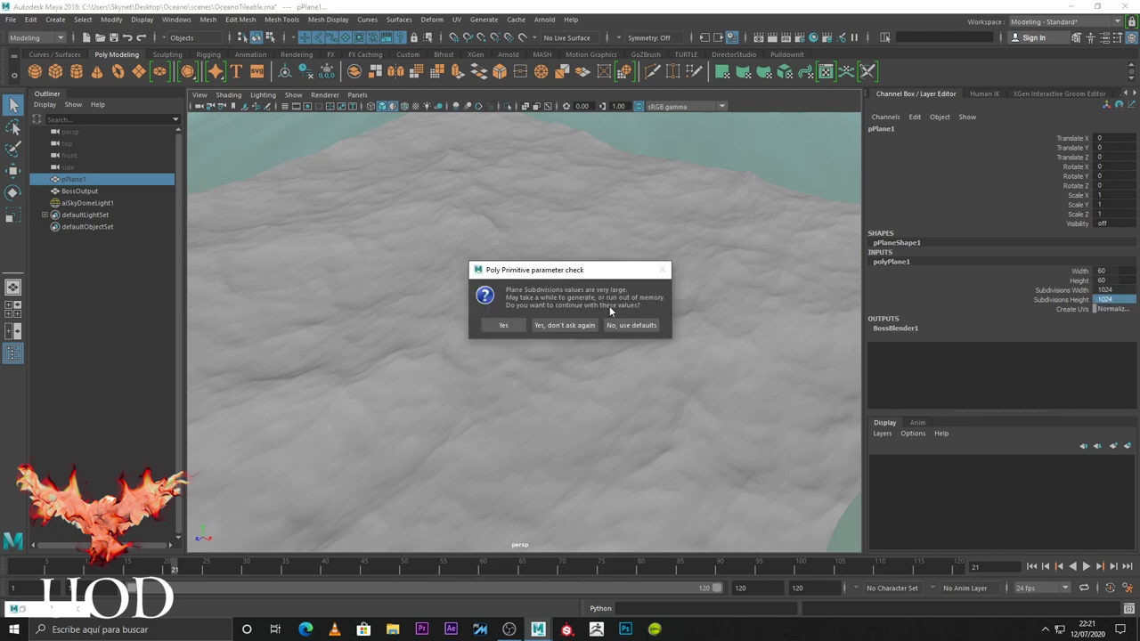
pyautogui.click(504, 326)
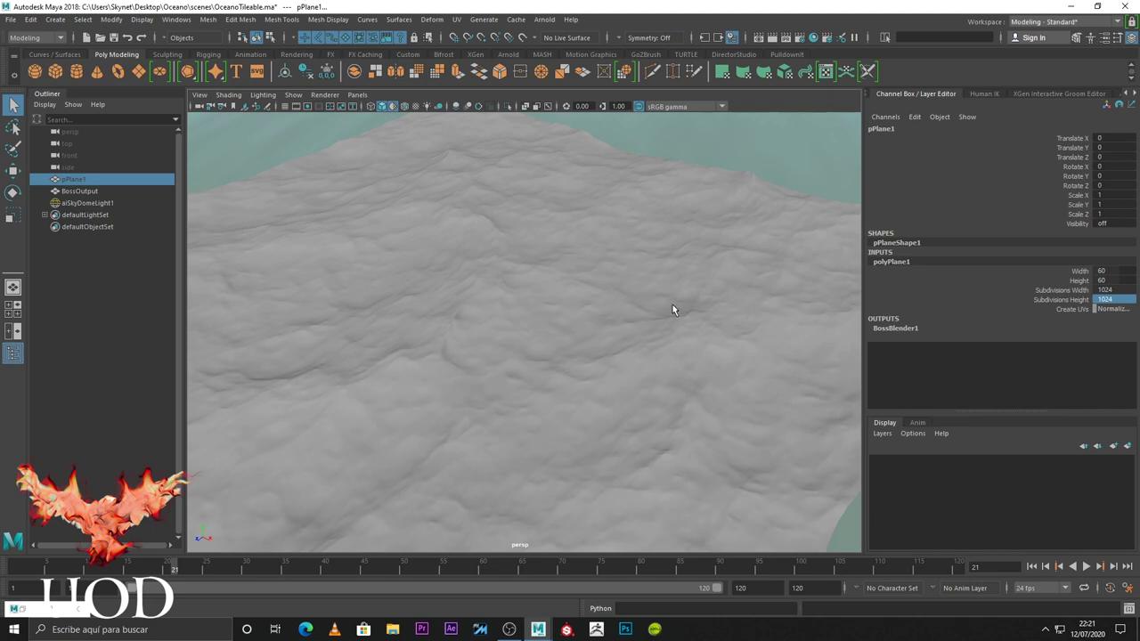
pyautogui.click(744, 147)
pyautogui.scroll(-5, 624, 285)
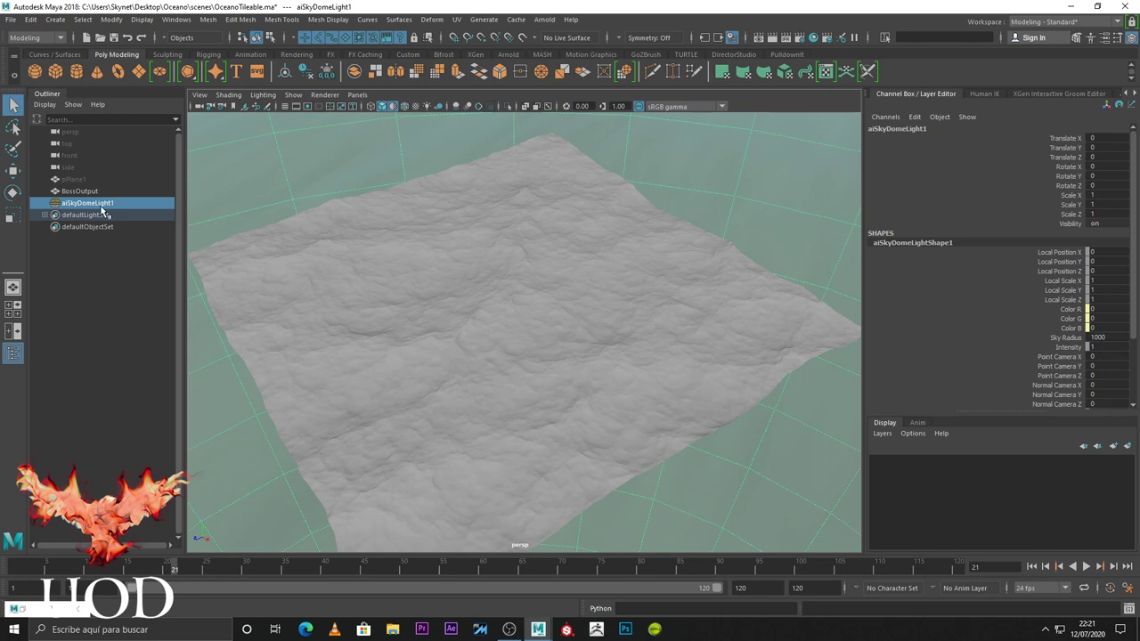
# Orbit around the dense plane and select the BossOutput ocean mesh
pyautogui.keyDown('alt'); pyautogui.moveTo(661, 331); pyautogui.dragTo(546, 322); pyautogui.keyUp('alt')
pyautogui.click(547, 322)
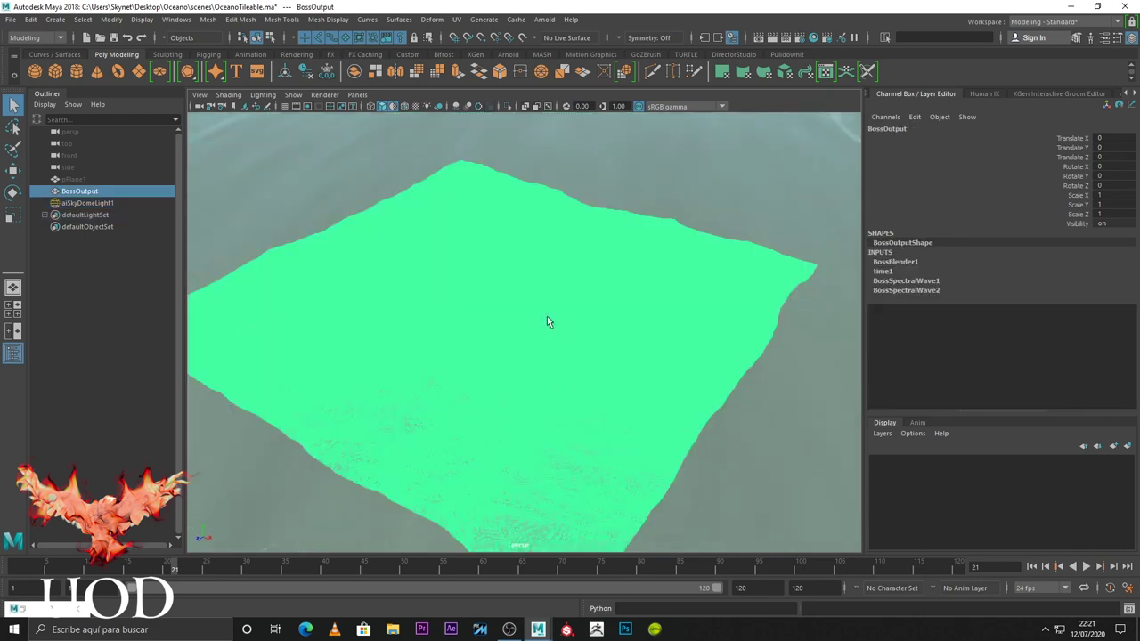
pyautogui.scroll(5, 617, 309)
pyautogui.scroll(3, 610, 349)
pyautogui.scroll(-3, 545, 330)
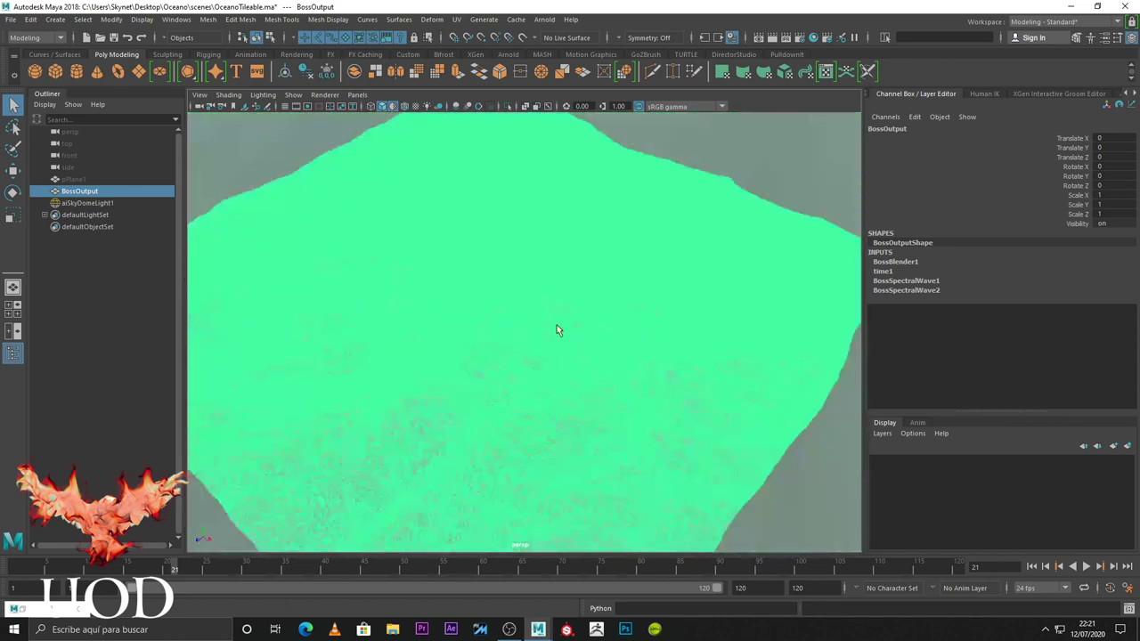
# Show pPlane1's shape attributes in the Attribute Editor and switch the menu set to FX
pyautogui.click(76, 179)
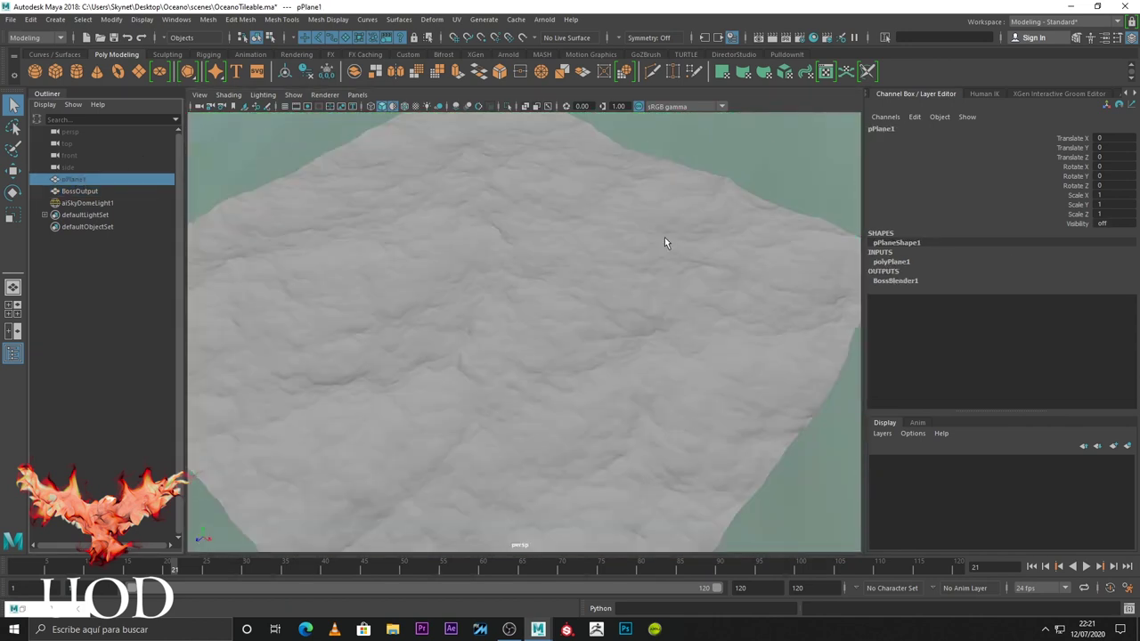
pyautogui.click(1133, 92)
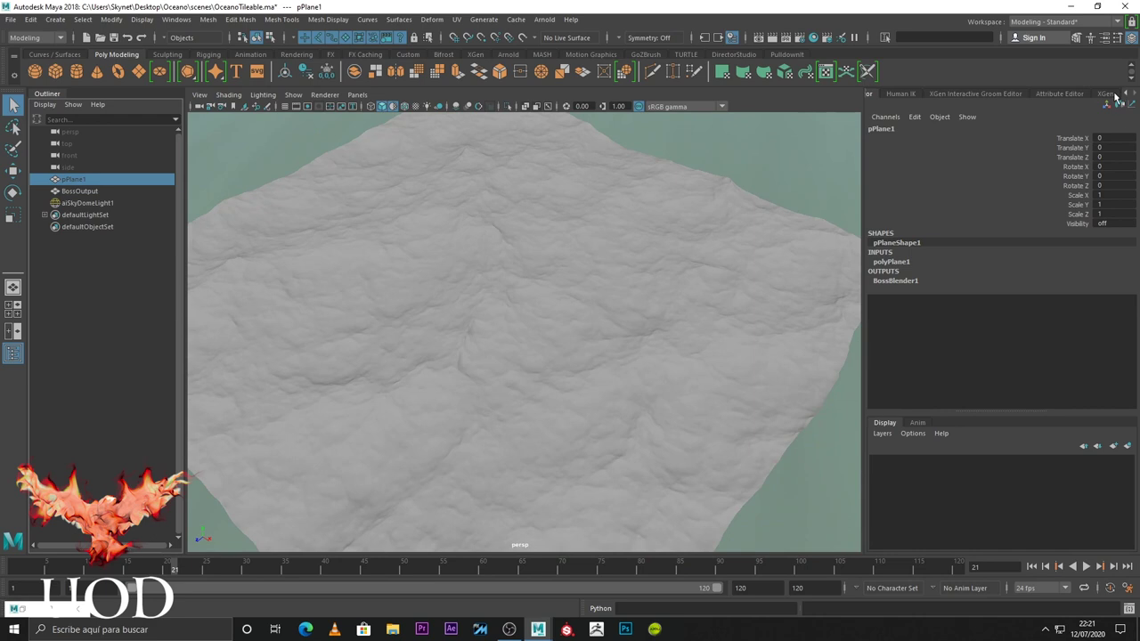
pyautogui.click(1060, 93)
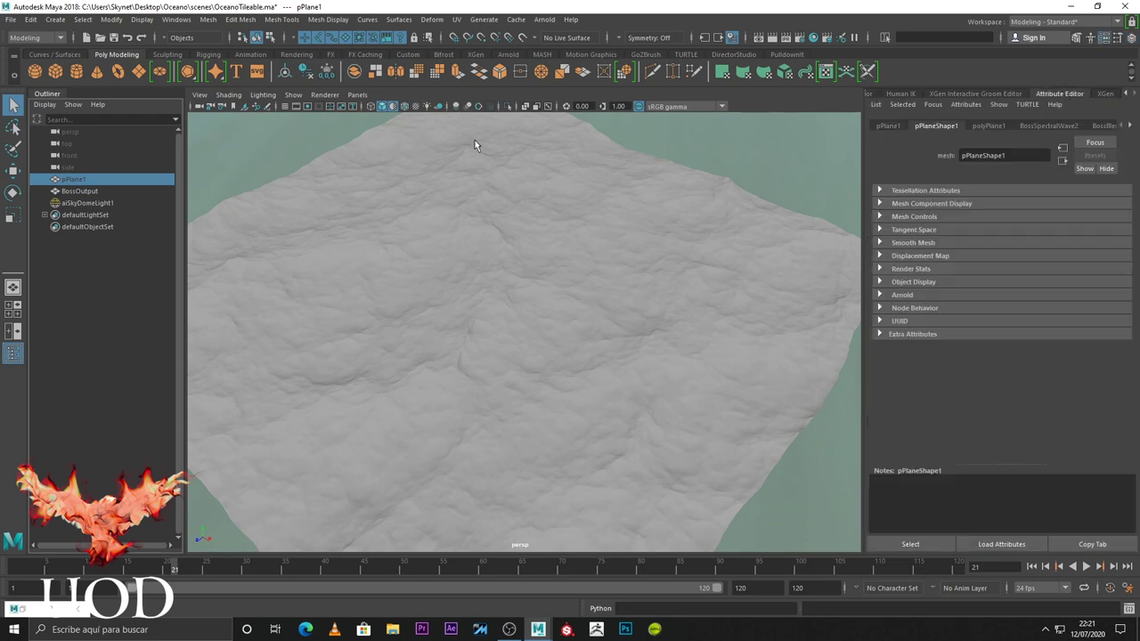
pyautogui.click(34, 37)
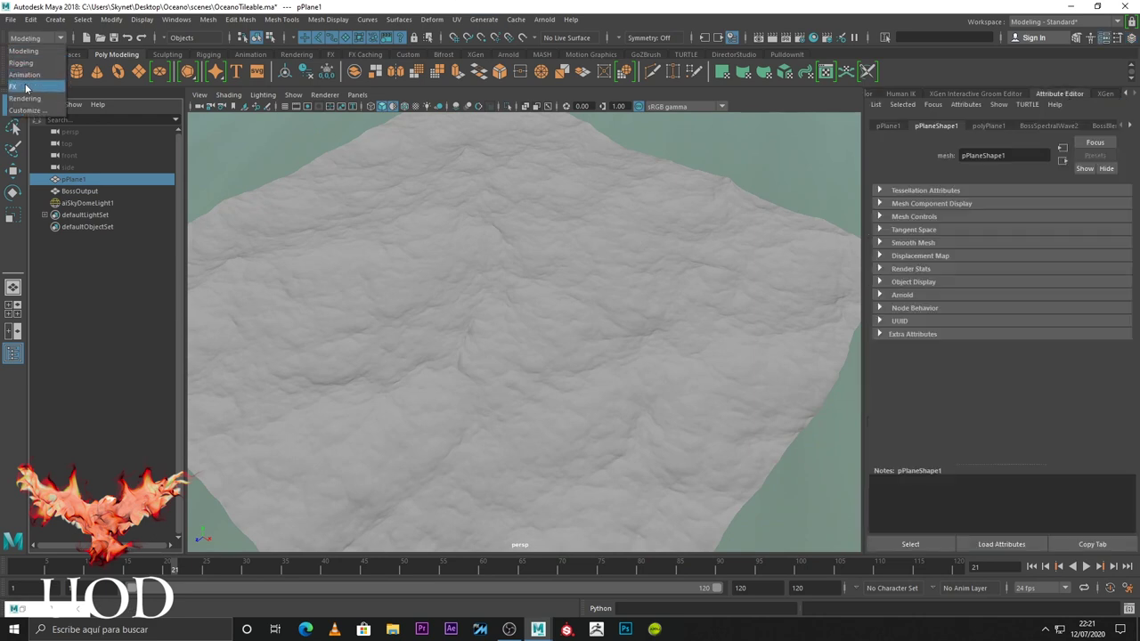
pyautogui.click(27, 89)
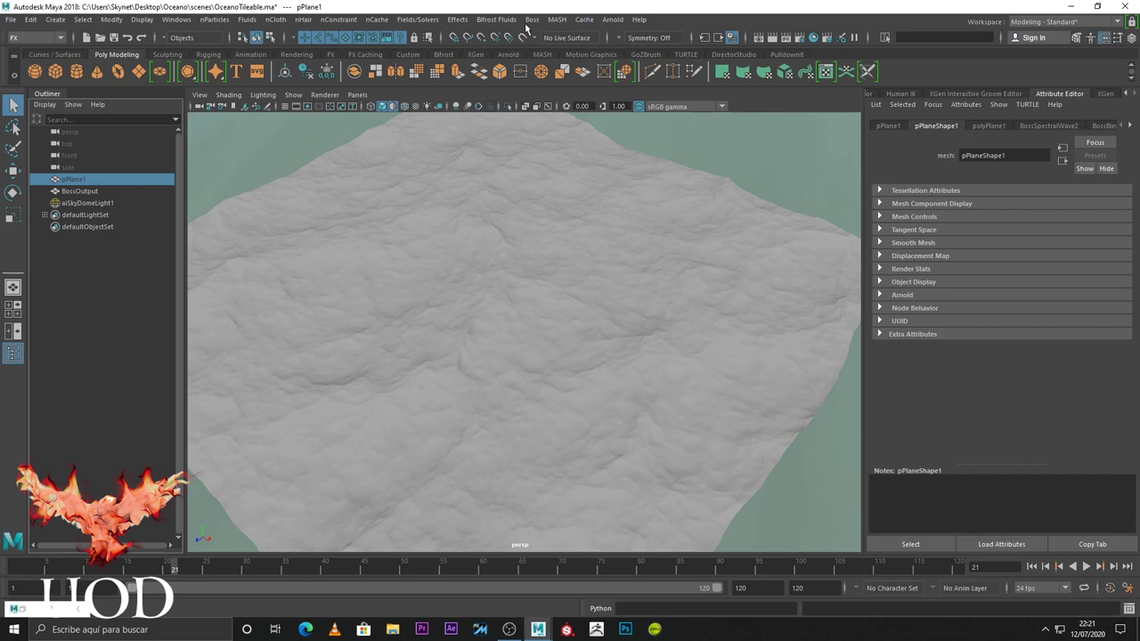
# Open Boss Ripple/Wave Generator, display BossSpectralWave1's settings, and tumble around the ocean surface
pyautogui.click(568, 41)
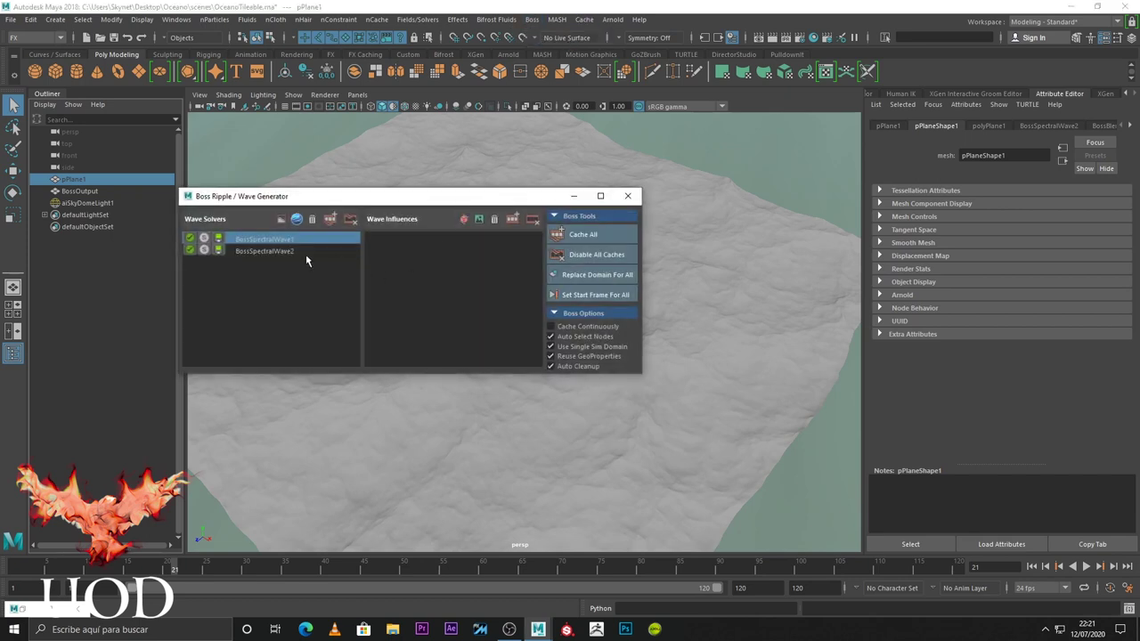
pyautogui.click(260, 241)
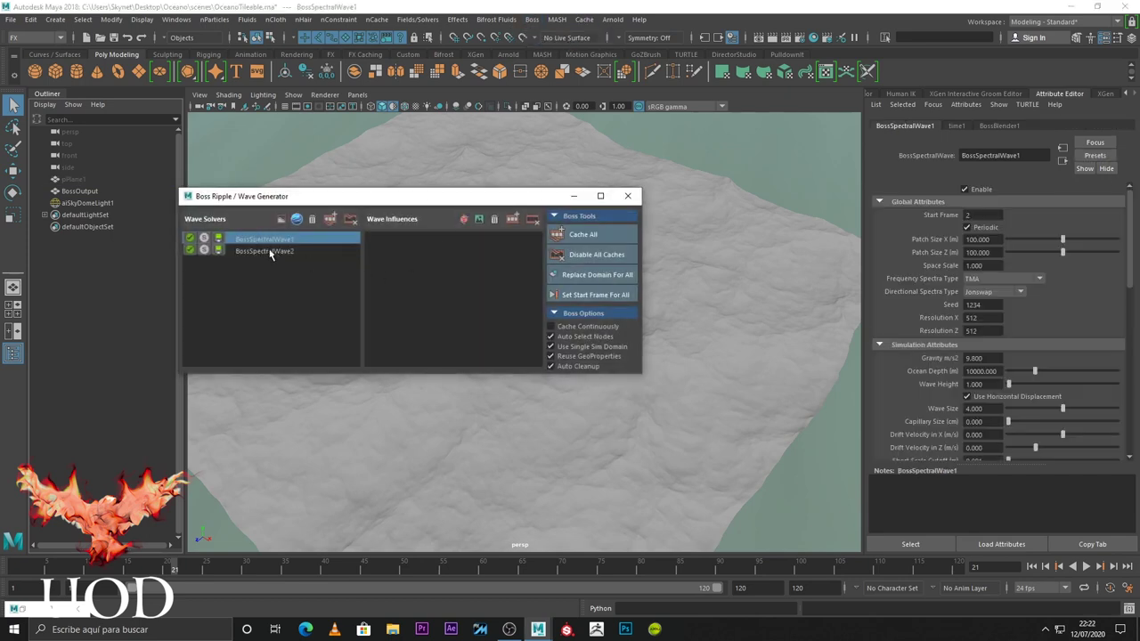
pyautogui.moveTo(733, 268)
pyautogui.keyDown('alt'); pyautogui.mouseDown()
pyautogui.moveTo(723, 385)
pyautogui.moveTo(744, 313)
pyautogui.moveTo(811, 377)
pyautogui.moveTo(695, 284)
pyautogui.mouseUp(); pyautogui.keyUp('alt')
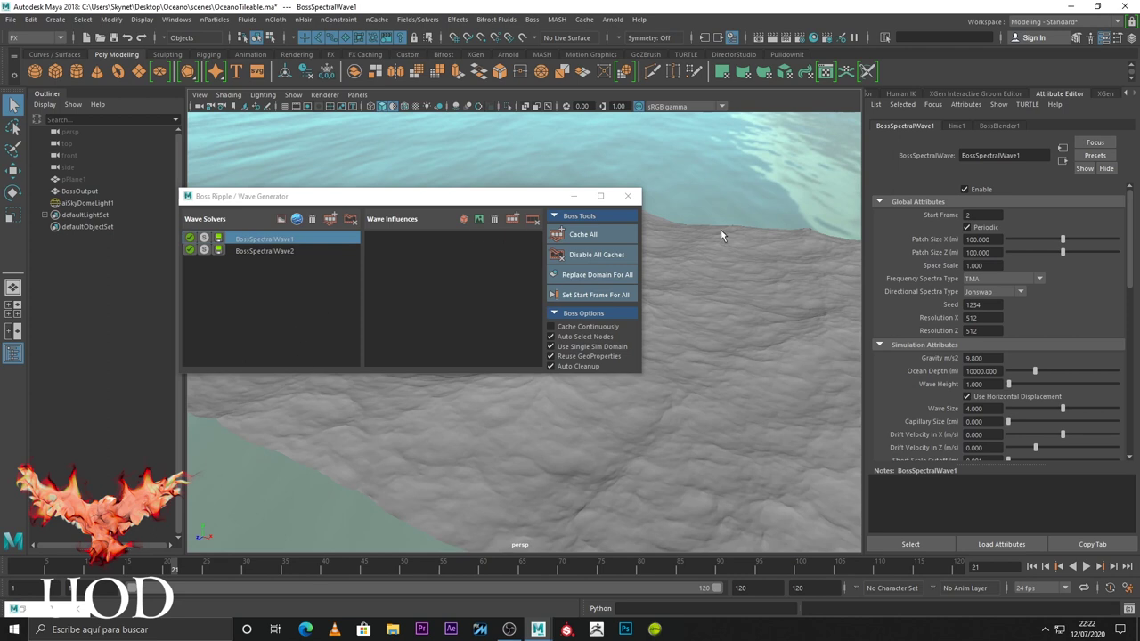
pyautogui.keyDown('alt'); pyautogui.moveTo(721, 230); pyautogui.dragTo(739, 256); pyautogui.keyUp('alt')
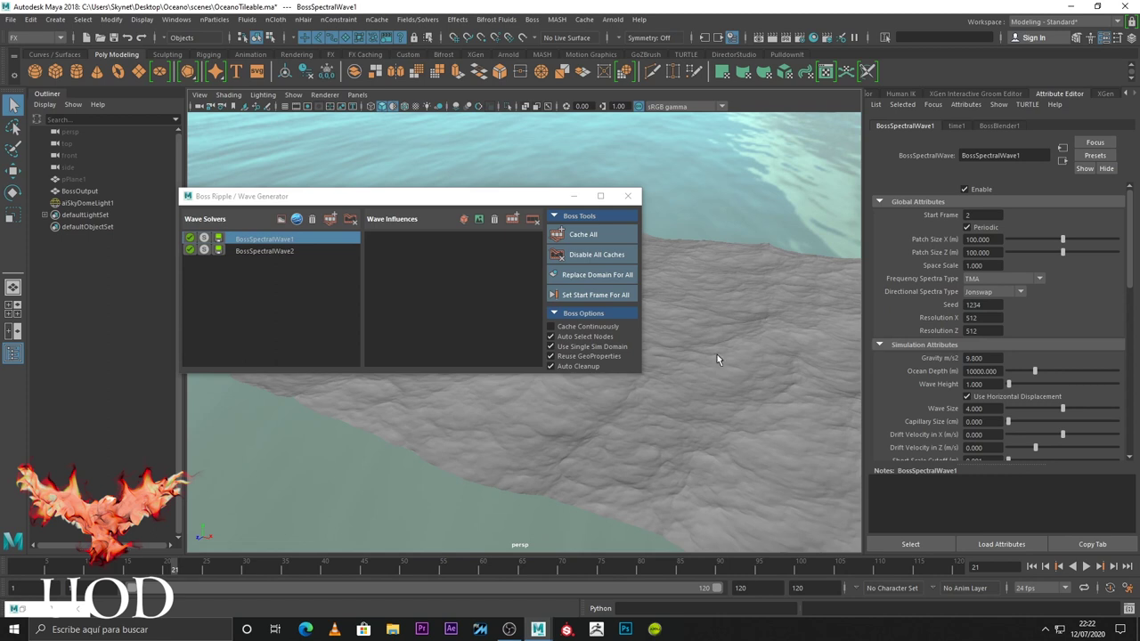
pyautogui.moveTo(688, 377)
pyautogui.keyDown('alt'); pyautogui.mouseDown()
pyautogui.moveTo(761, 338)
pyautogui.moveTo(765, 289)
pyautogui.moveTo(753, 325)
pyautogui.mouseUp(); pyautogui.keyUp('alt')
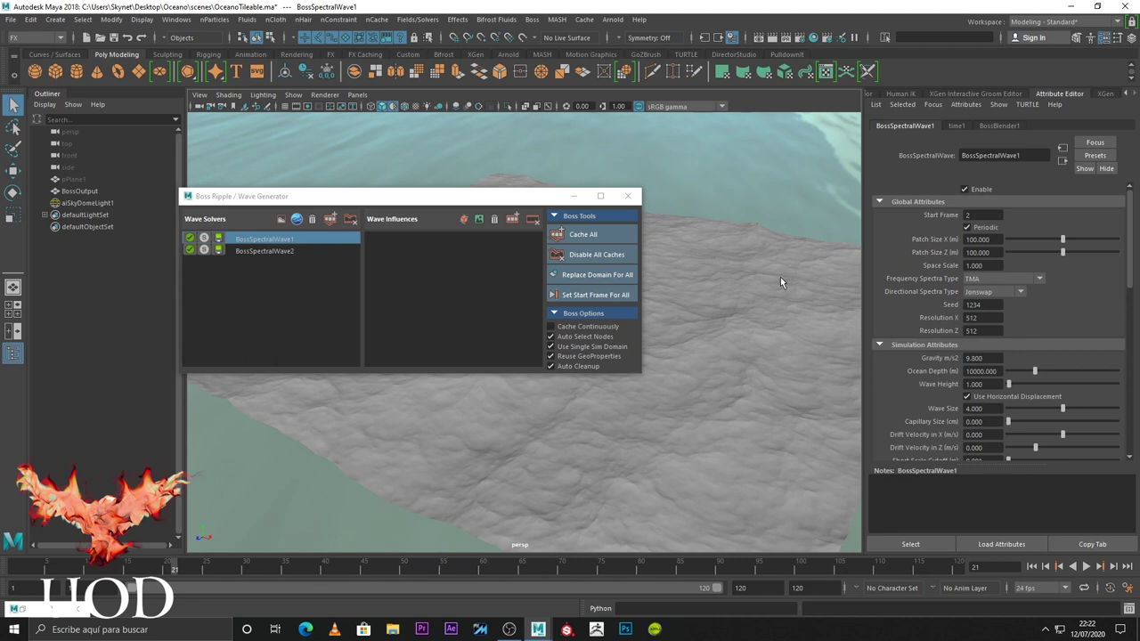
# Set BossSpectralWave1's Patch Size X and Z to 130
pyautogui.click(985, 239)
pyautogui.write('130')
pyautogui.press('Return')
pyautogui.press('Tab')
pyautogui.write('13')
pyautogui.press('Return')
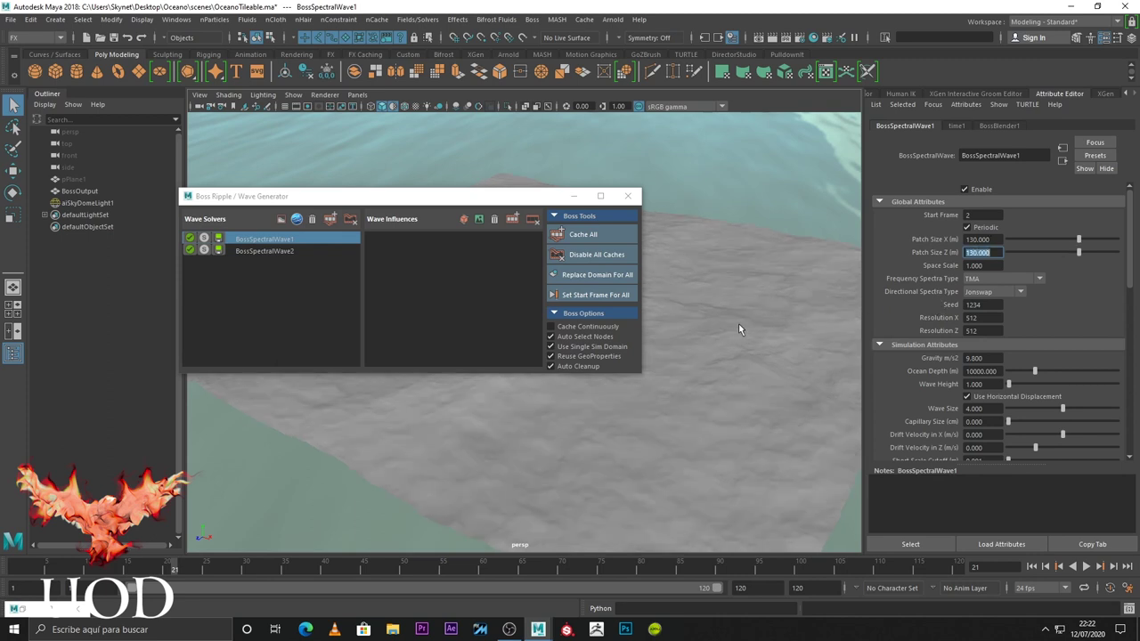
pyautogui.scroll(3, 753, 336)
pyautogui.moveTo(759, 223)
pyautogui.keyDown('alt'); pyautogui.mouseDown()
pyautogui.moveTo(737, 295)
pyautogui.moveTo(663, 309)
pyautogui.mouseUp(); pyautogui.keyUp('alt')
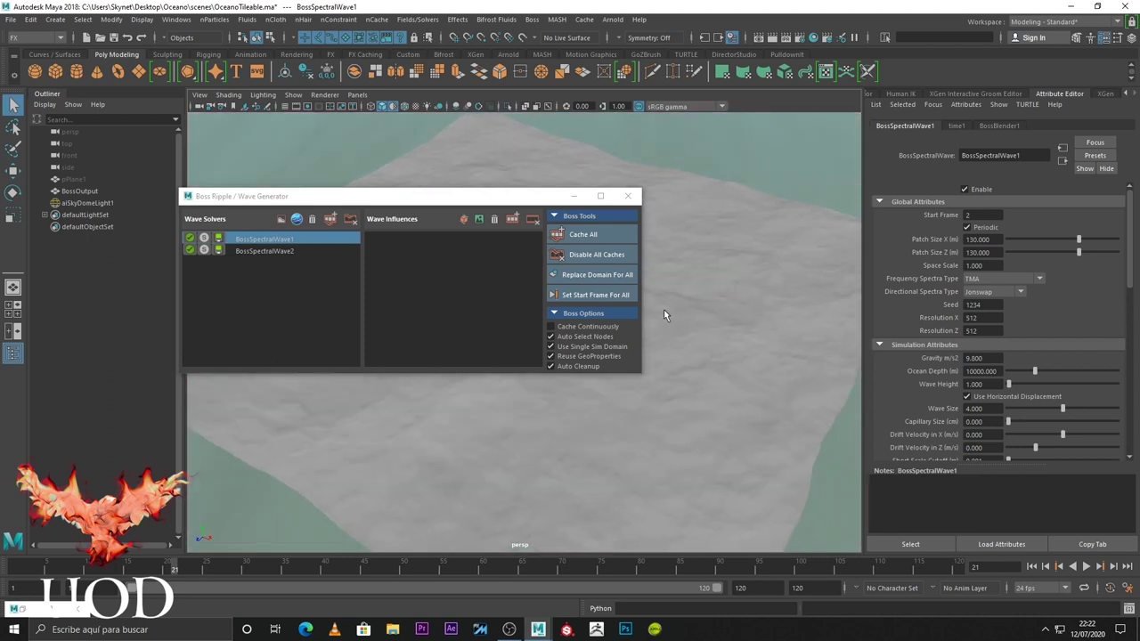
# Set BossSpectralWave1's Resolution X and Z to 1024
pyautogui.doubleClick(987, 318)
pyautogui.write('1024')
pyautogui.press('Return')
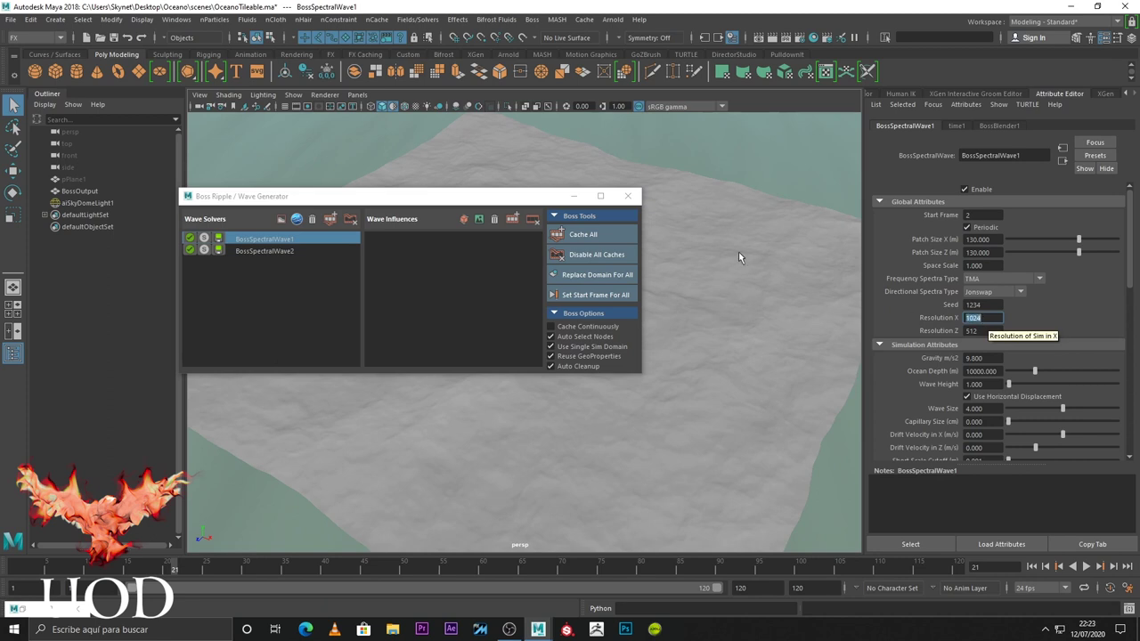
pyautogui.press('Tab')
pyautogui.write('10')
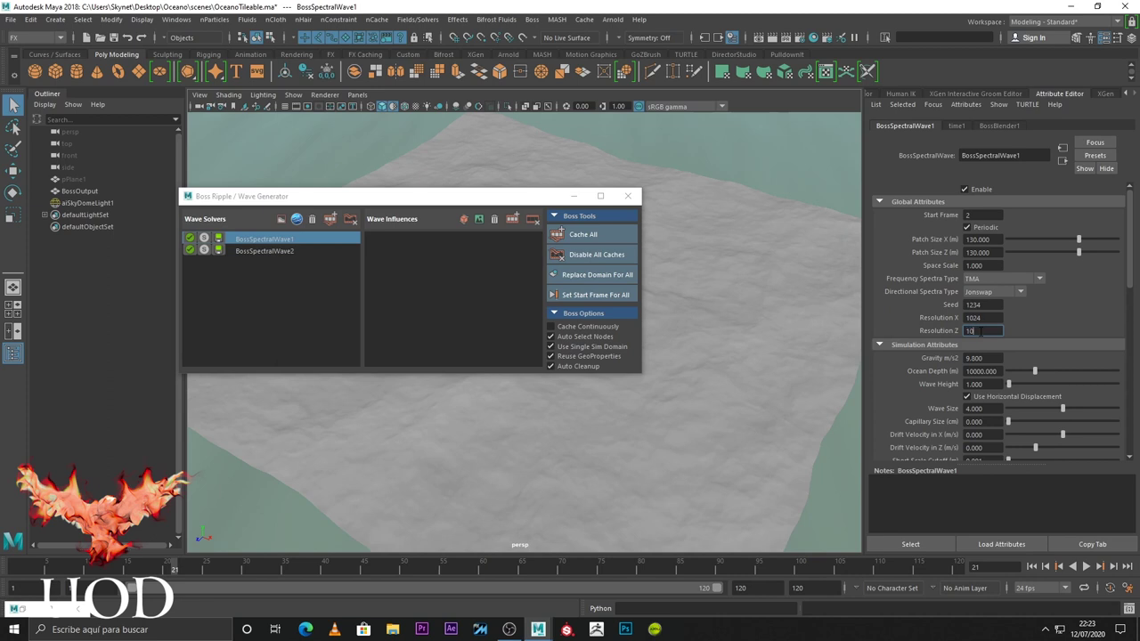
pyautogui.press('Return')
pyautogui.moveTo(788, 340)
pyautogui.keyDown('alt'); pyautogui.mouseDown()
pyautogui.moveTo(727, 354)
pyautogui.moveTo(742, 255)
pyautogui.mouseUp(); pyautogui.keyUp('alt')
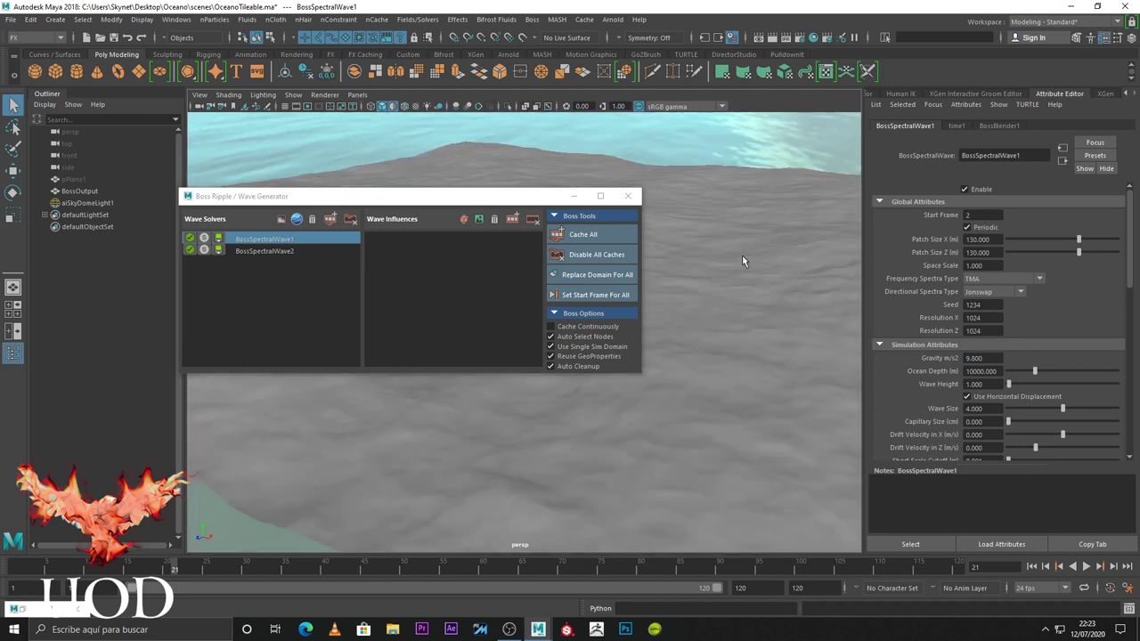
# Select BossSpectralWave2 and set its Patch Size X and Z to 70
pyautogui.click(267, 251)
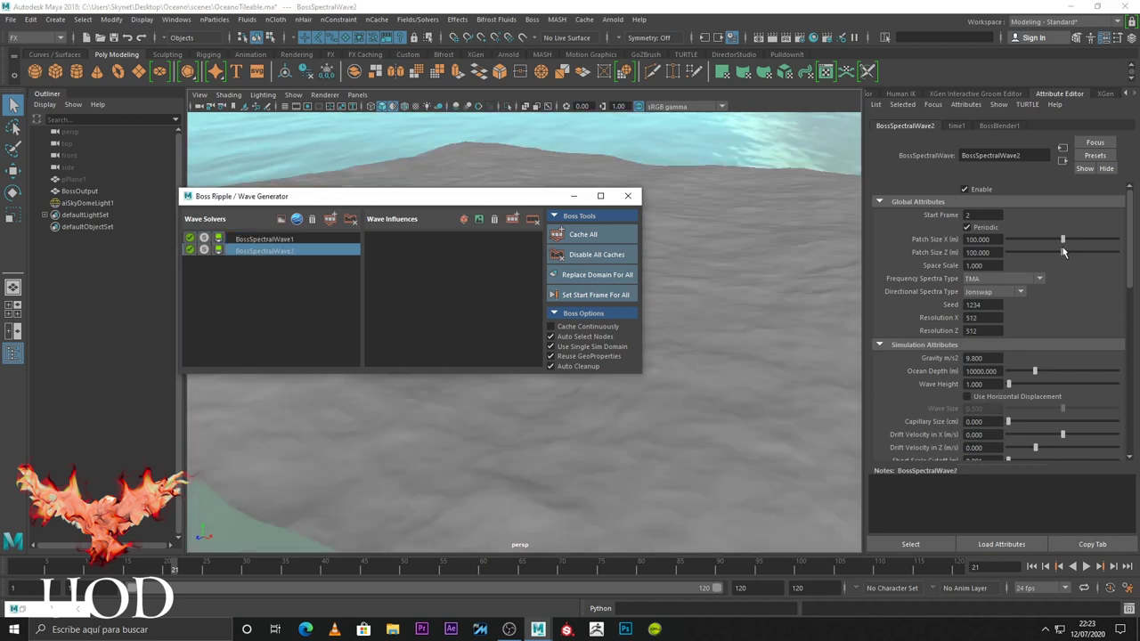
pyautogui.click(312, 239)
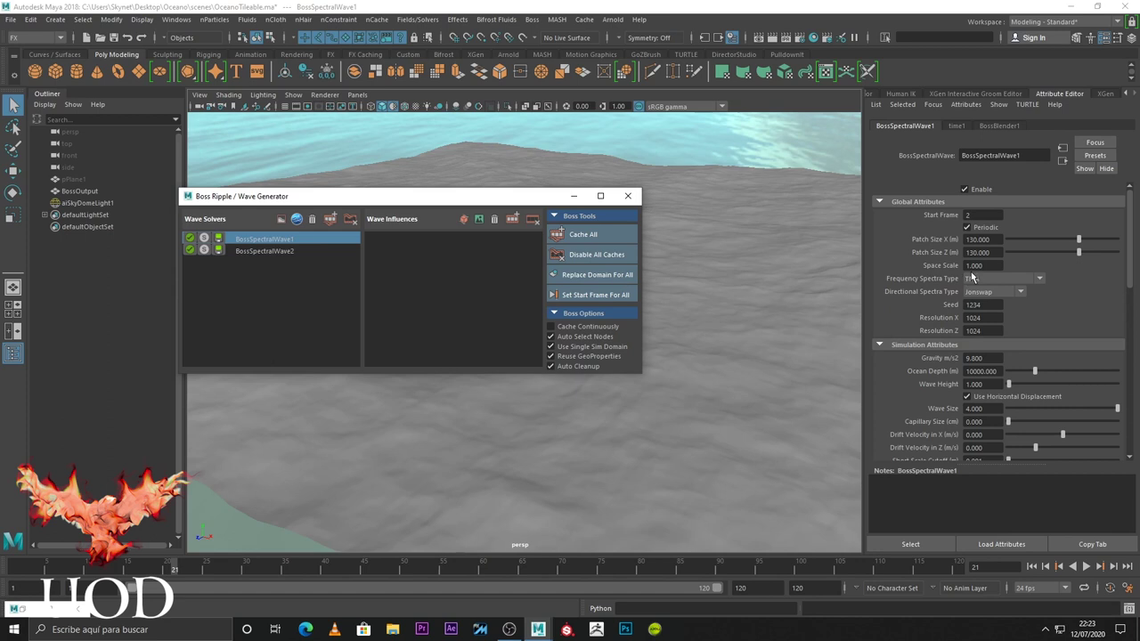
pyautogui.click(282, 250)
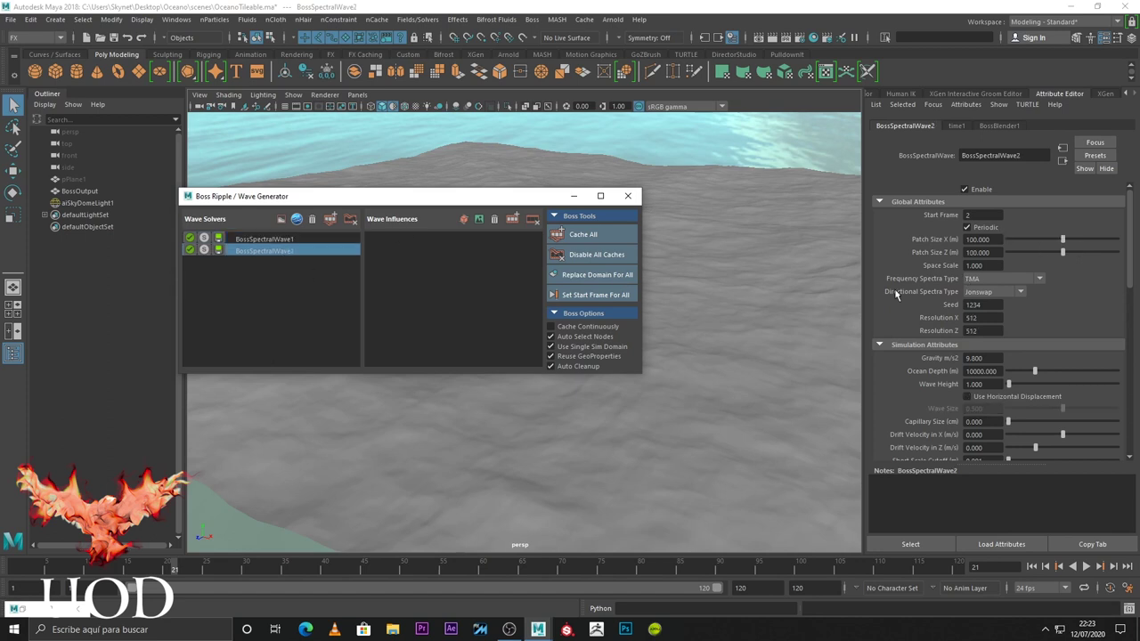
pyautogui.doubleClick(979, 239)
pyautogui.write('70')
pyautogui.press('Return')
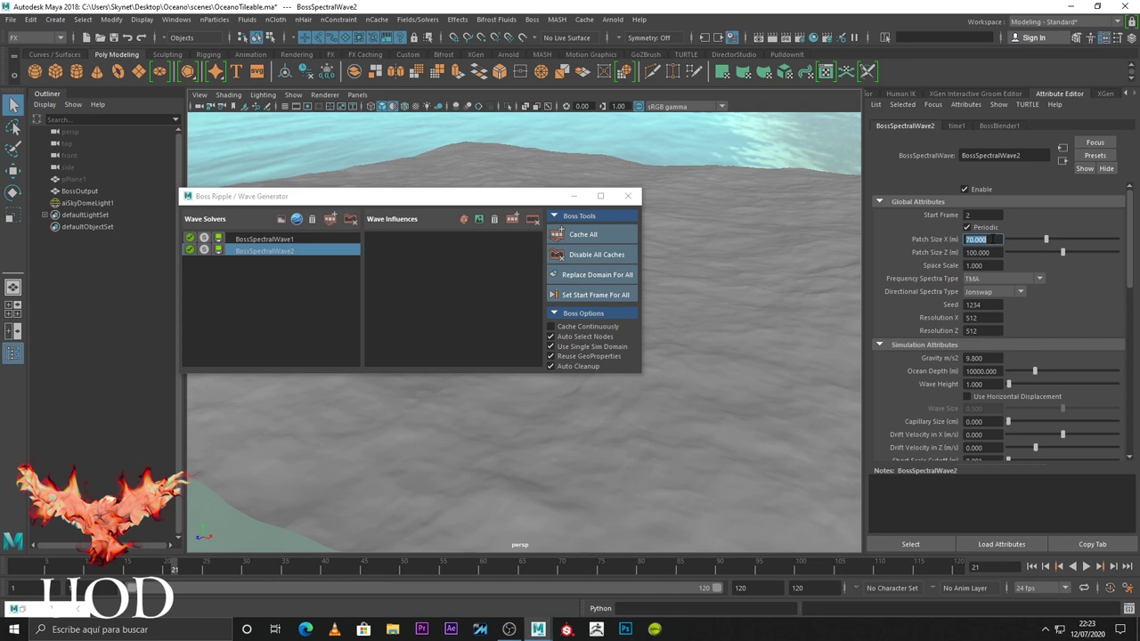
pyautogui.press('Tab')
pyautogui.write('70')
pyautogui.press('Return')
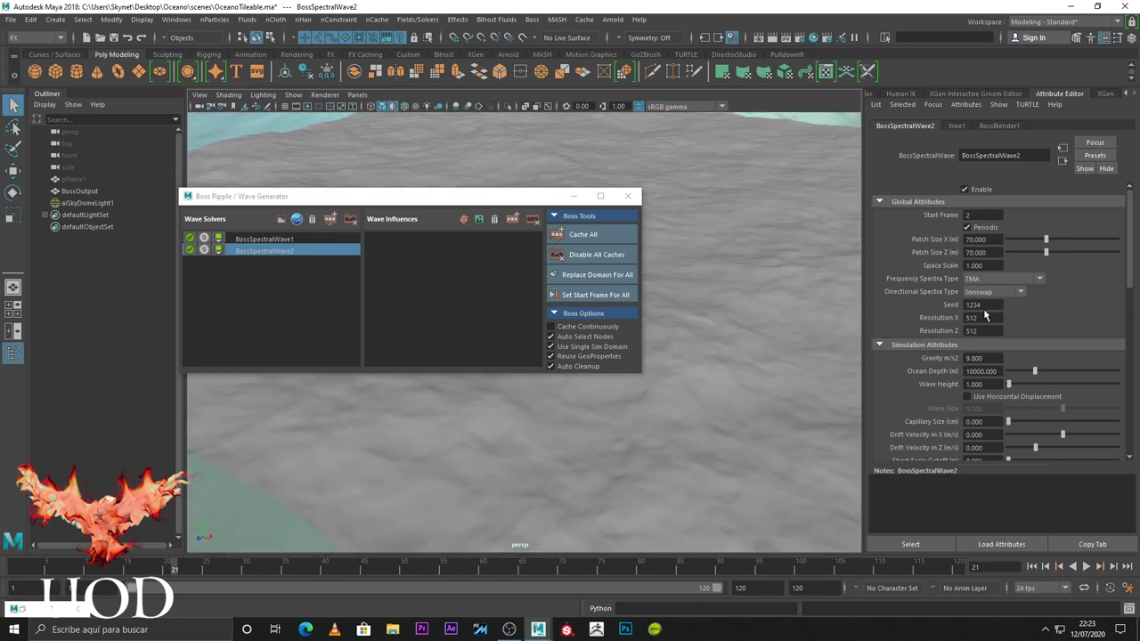
# Set BossSpectralWave2's Resolution X and Z to 1024
pyautogui.click(985, 318)
pyautogui.write('1024')
pyautogui.press('Return')
pyautogui.press('Tab')
pyautogui.write('10')
pyautogui.press('Return')
# Set BossSpectralWave1's foam Cusp Min to 0.005 and minimize the Boss wave generator window
pyautogui.click(261, 241)
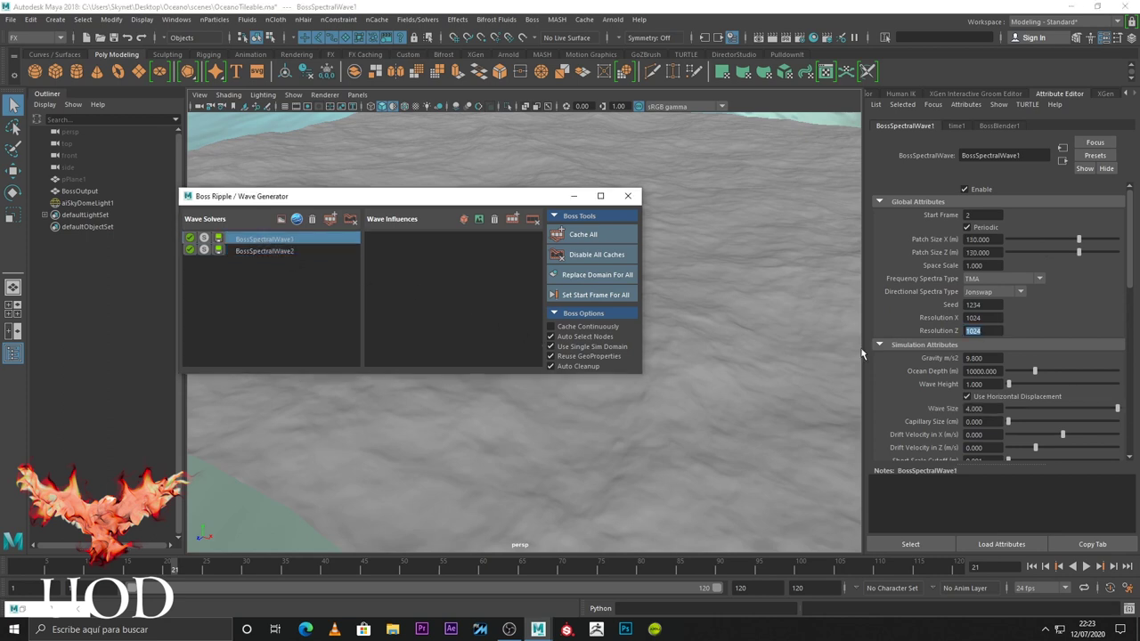
pyautogui.scroll(-2, 957, 369)
pyautogui.scroll(-2, 957, 360)
pyautogui.scroll(-4, 951, 369)
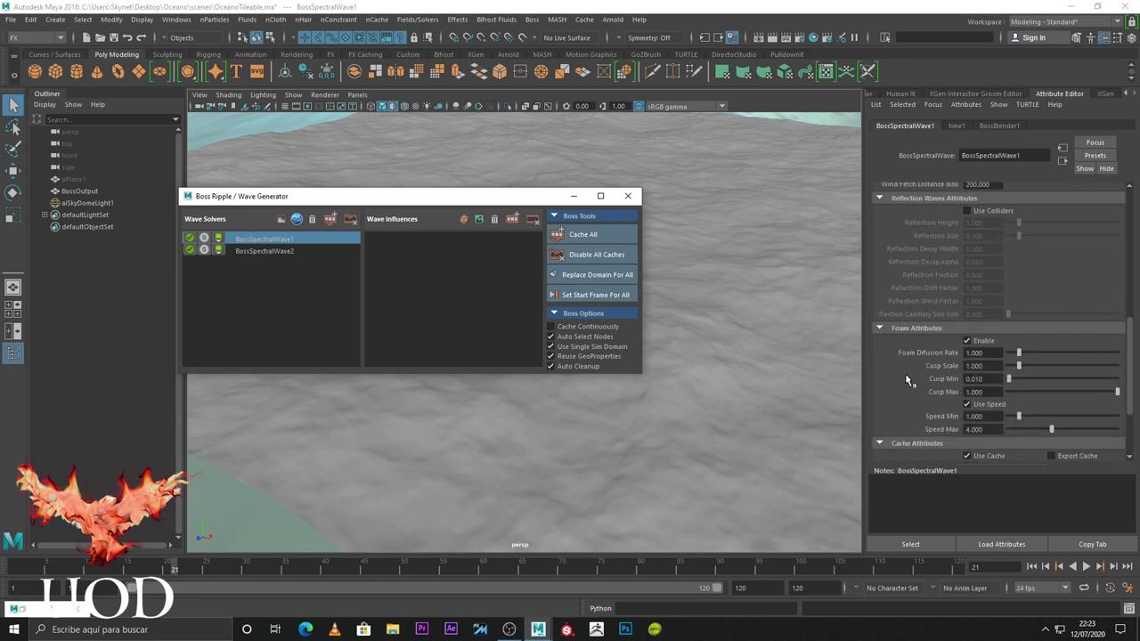
pyautogui.scroll(-1, 905, 373)
pyautogui.doubleClick(975, 343)
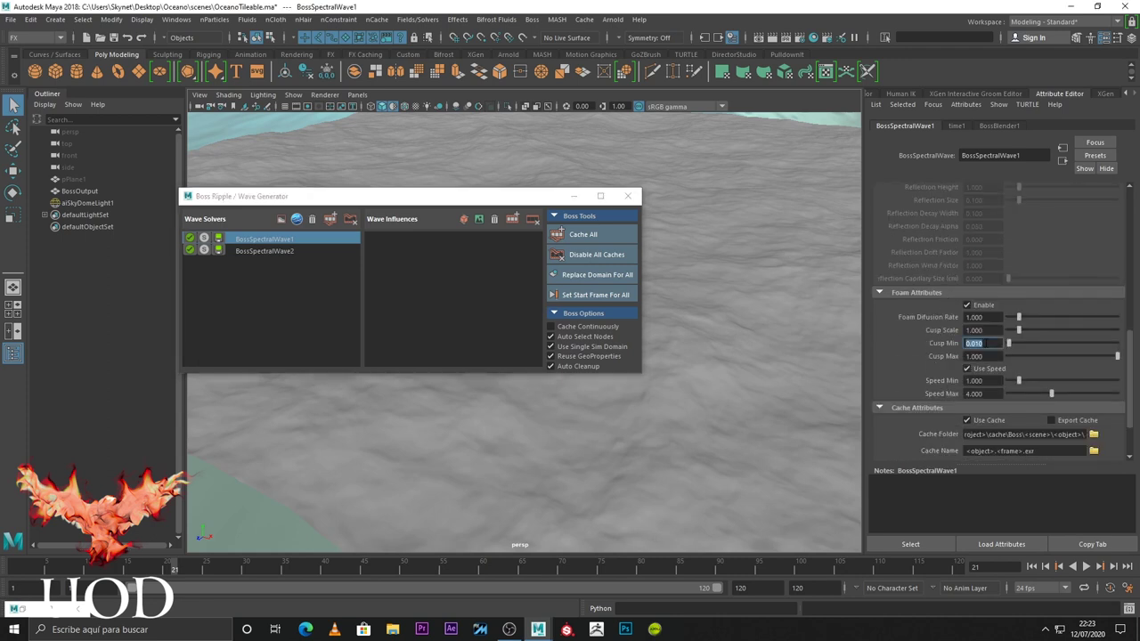
pyautogui.write('0.005')
pyautogui.press('Return')
pyautogui.click(574, 196)
pyautogui.moveTo(455, 198)
pyautogui.keyDown('alt'); pyautogui.mouseDown()
pyautogui.moveTo(593, 293)
pyautogui.moveTo(577, 280)
pyautogui.mouseUp(); pyautogui.keyUp('alt')
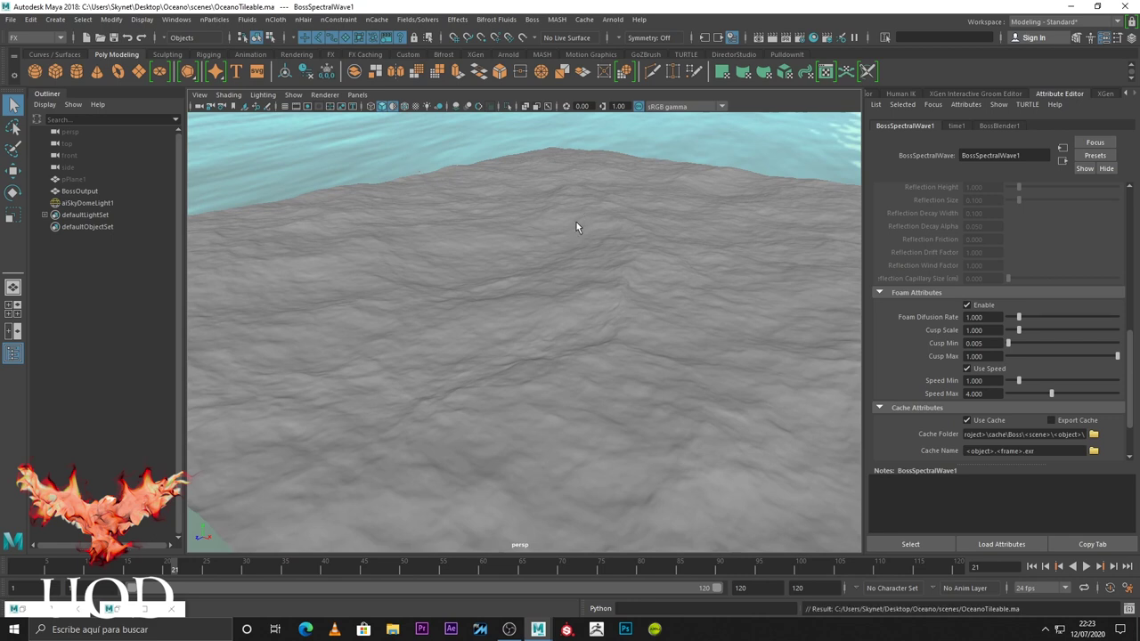
# Set the Desktop's Oceano folder as the current project via File > Set Project
pyautogui.click(10, 18)
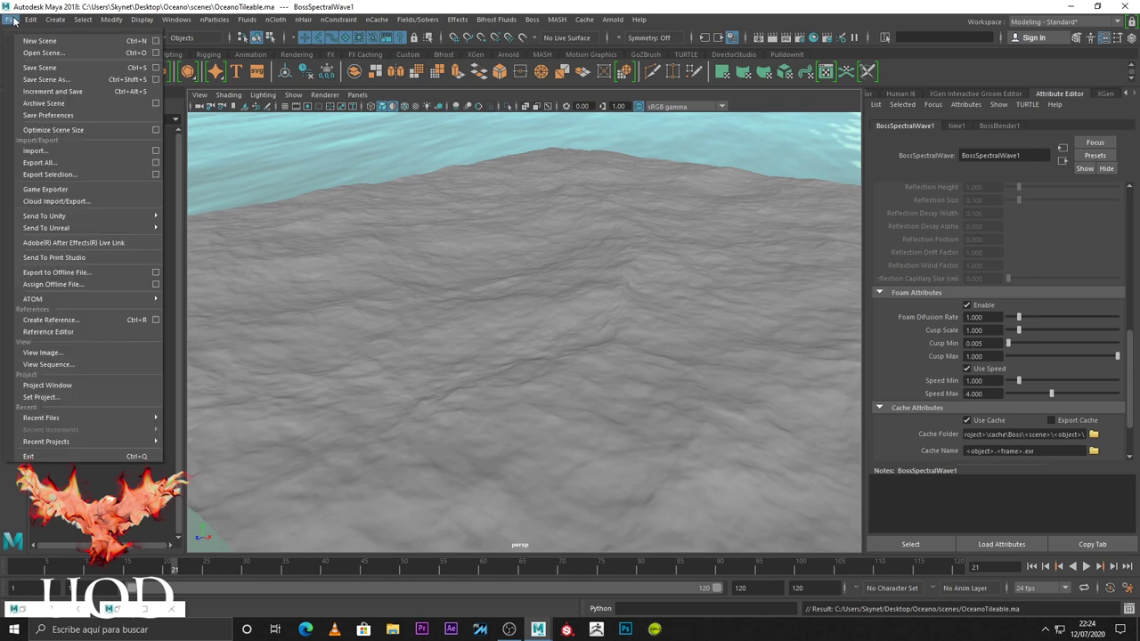
pyautogui.click(40, 397)
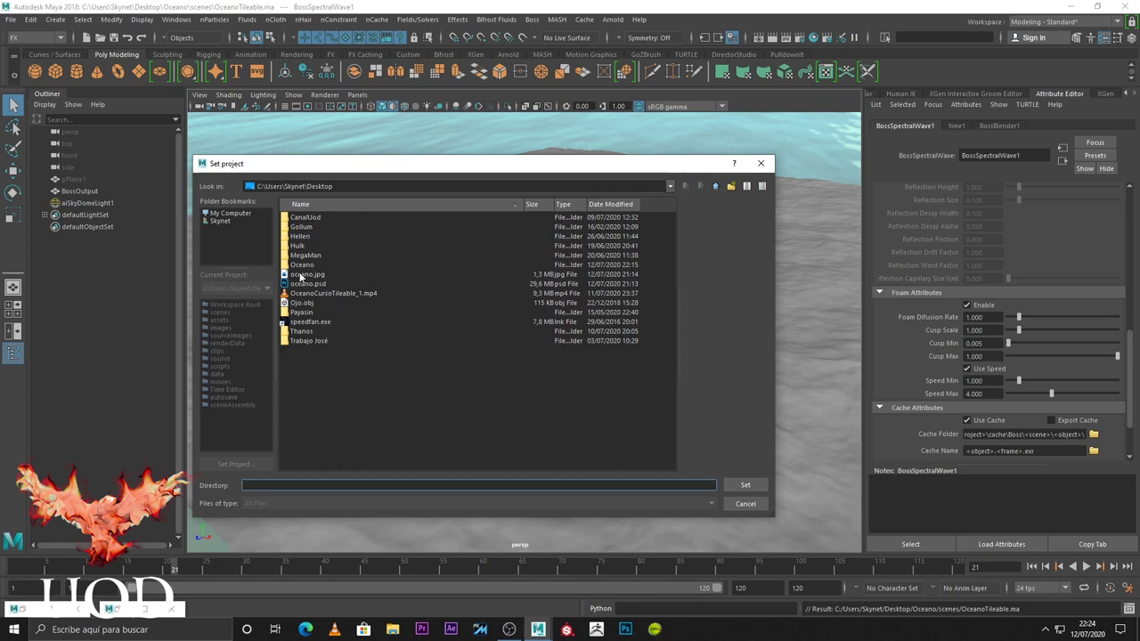
pyautogui.click(301, 265)
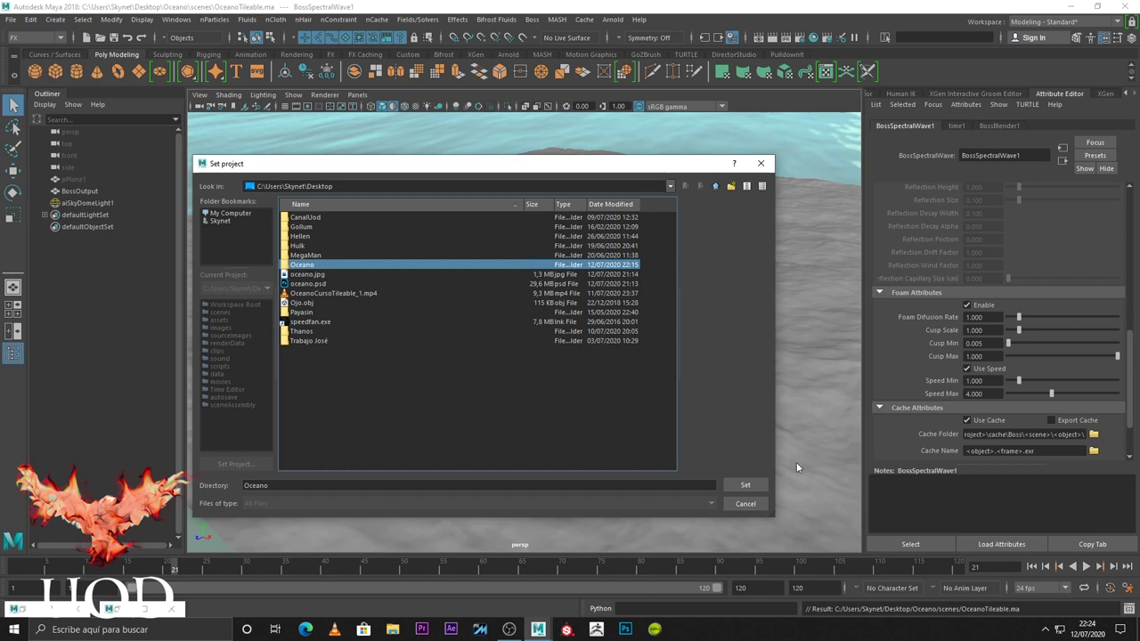
pyautogui.click(745, 486)
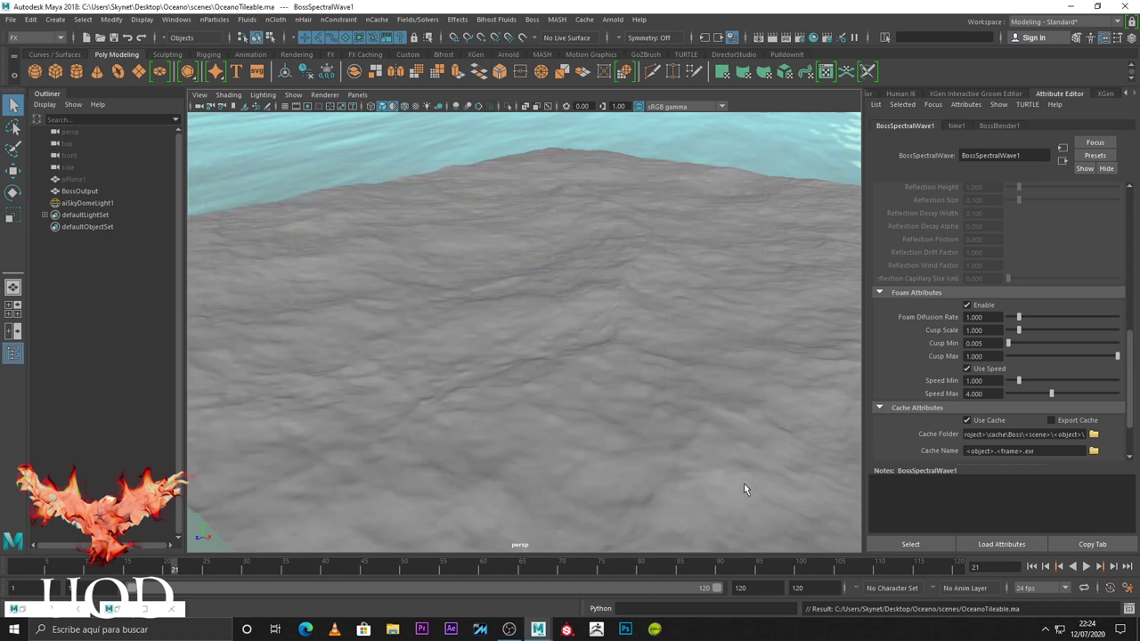
pyautogui.click(748, 146)
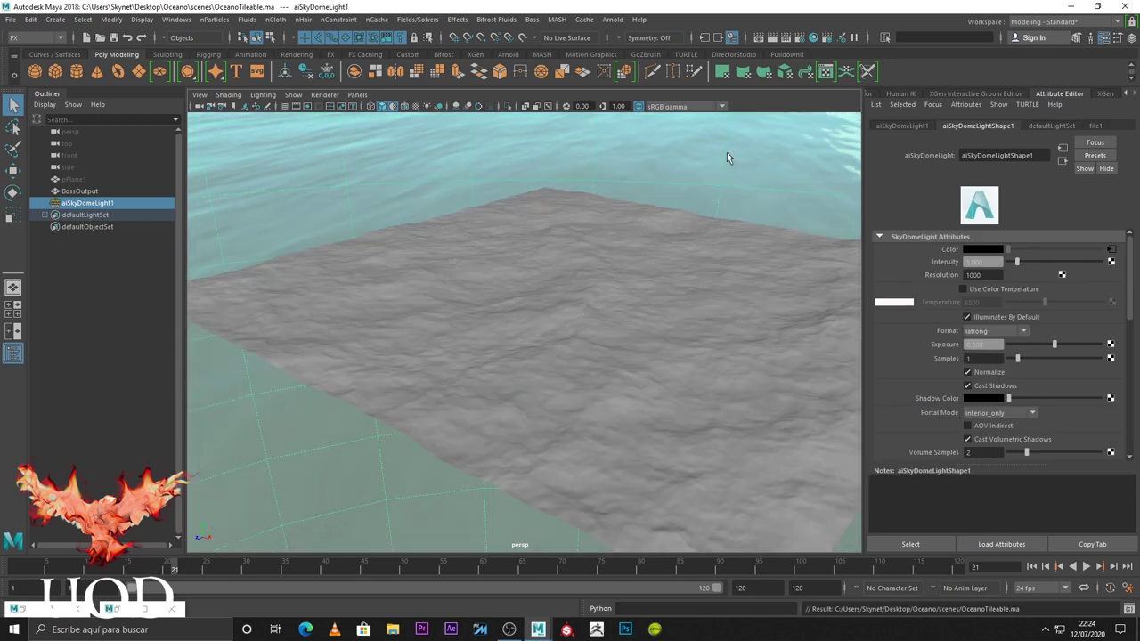
pyautogui.keyDown('alt'); pyautogui.moveTo(674, 242); pyautogui.dragTo(659, 245); pyautogui.keyUp('alt')
pyautogui.click(150, 610)
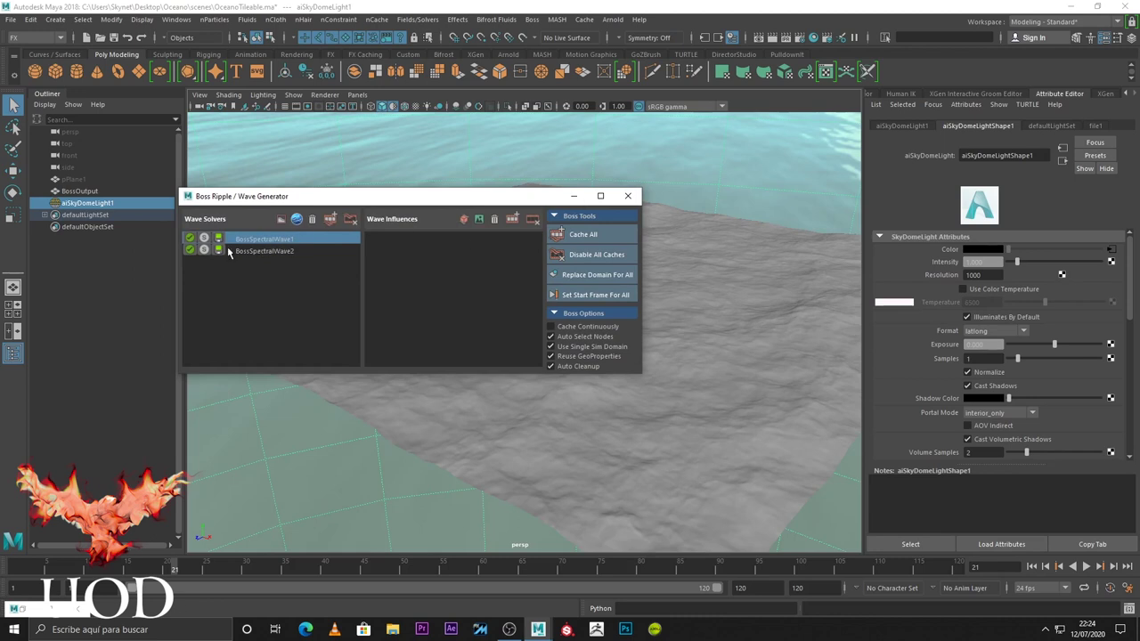
pyautogui.click(218, 238)
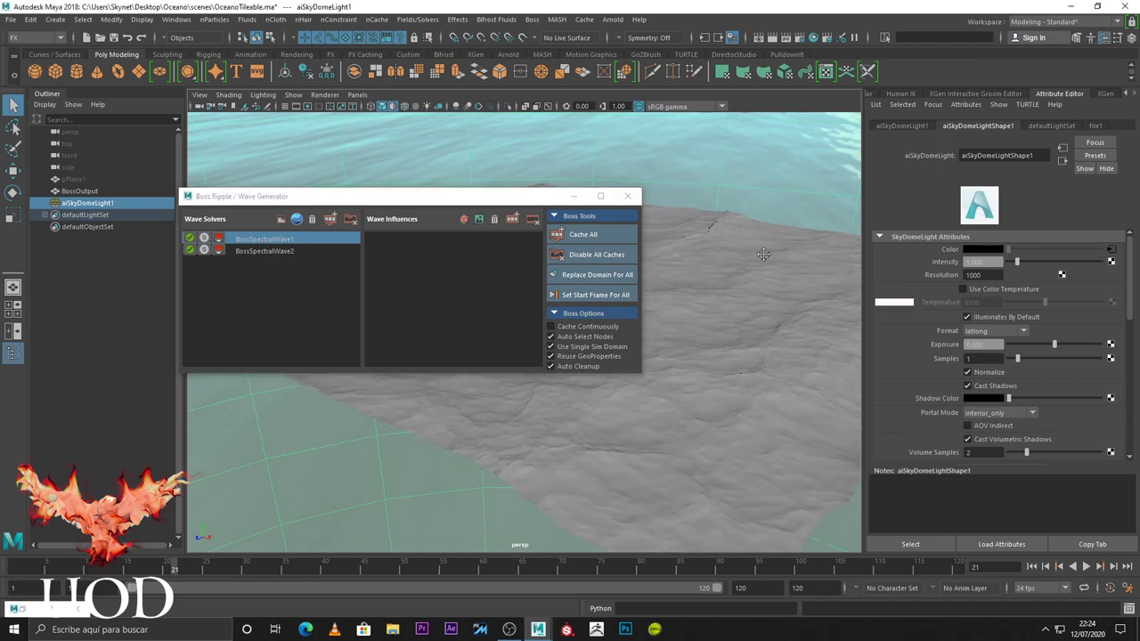
pyautogui.click(573, 200)
pyautogui.keyDown('alt'); pyautogui.moveTo(620, 284); pyautogui.dragTo(554, 292); pyautogui.keyUp('alt')
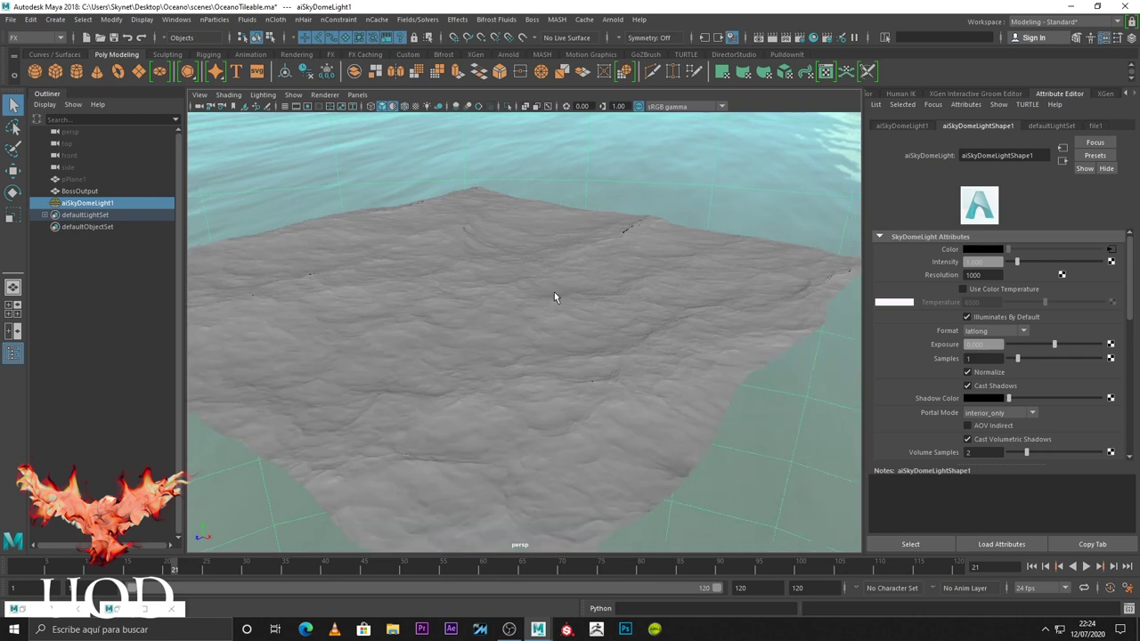
pyautogui.scroll(5, 554, 292)
pyautogui.moveTo(629, 319)
pyautogui.keyDown('alt'); pyautogui.mouseDown()
pyautogui.moveTo(642, 283)
pyautogui.moveTo(630, 300)
pyautogui.moveTo(582, 303)
pyautogui.moveTo(570, 341)
pyautogui.moveTo(540, 318)
pyautogui.moveTo(578, 353)
pyautogui.moveTo(497, 410)
pyautogui.moveTo(516, 382)
pyautogui.moveTo(557, 361)
pyautogui.mouseUp(); pyautogui.keyUp('alt')
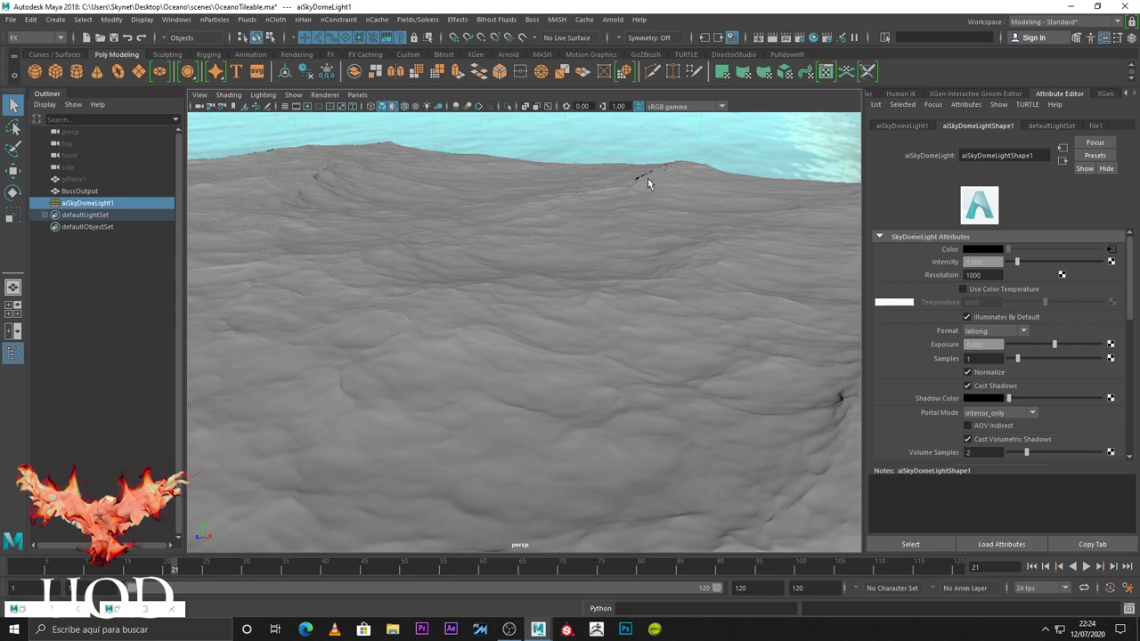
pyautogui.moveTo(485, 331)
pyautogui.keyDown('alt'); pyautogui.mouseDown()
pyautogui.moveTo(662, 255)
pyautogui.moveTo(704, 264)
pyautogui.moveTo(486, 283)
pyautogui.mouseUp(); pyautogui.keyUp('alt')
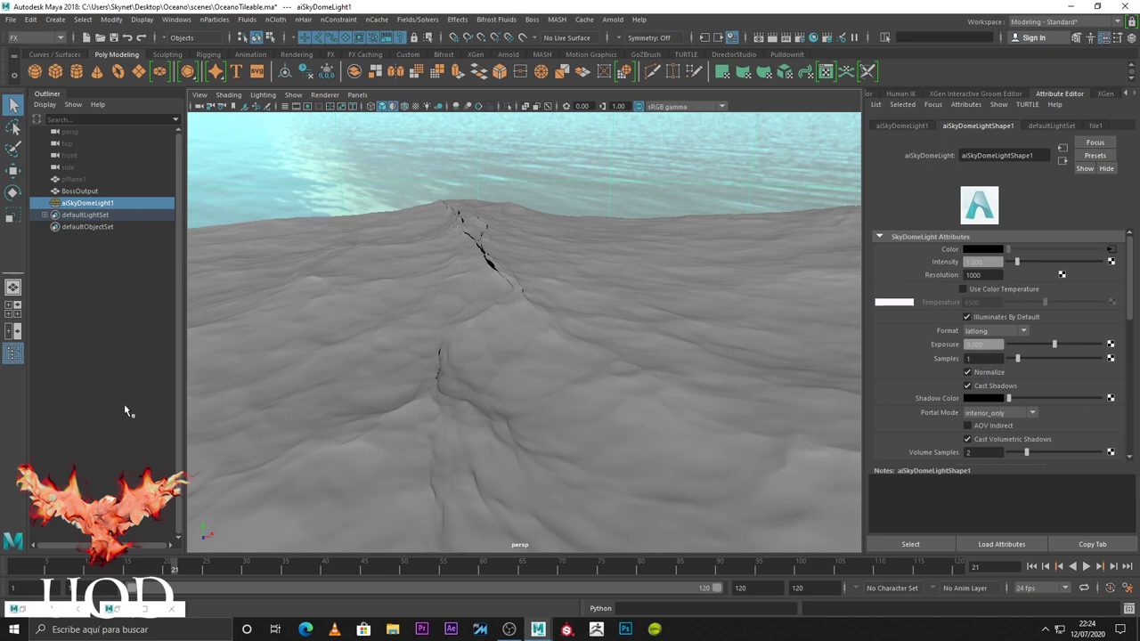
pyautogui.click(145, 609)
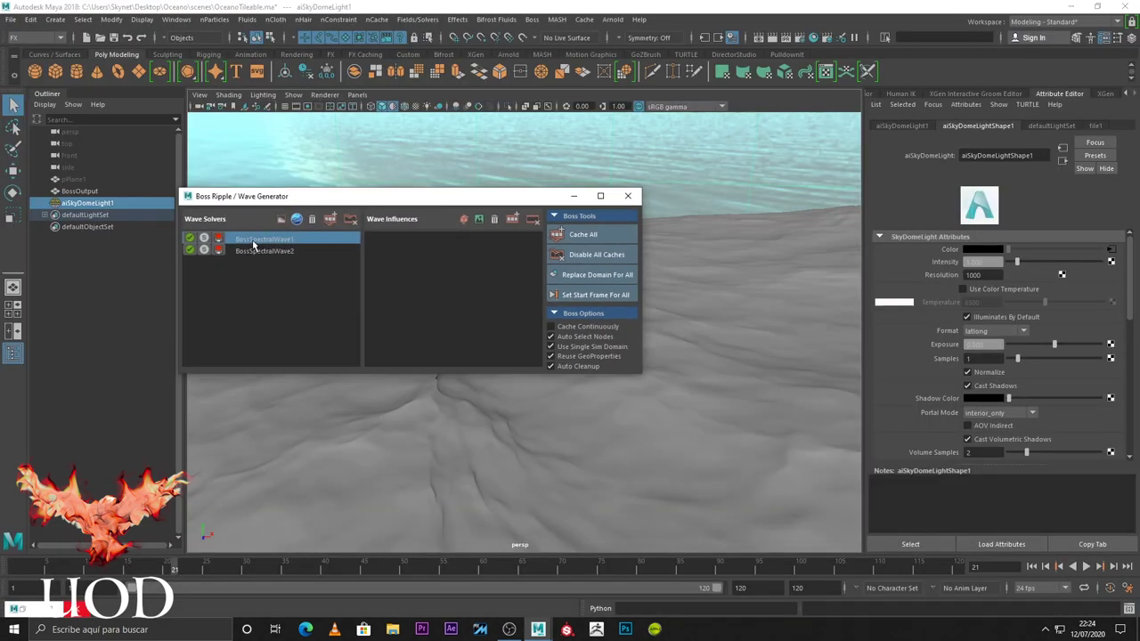
# Select BossSpectralWave1 and enter a new Wave Size value
pyautogui.click(254, 241)
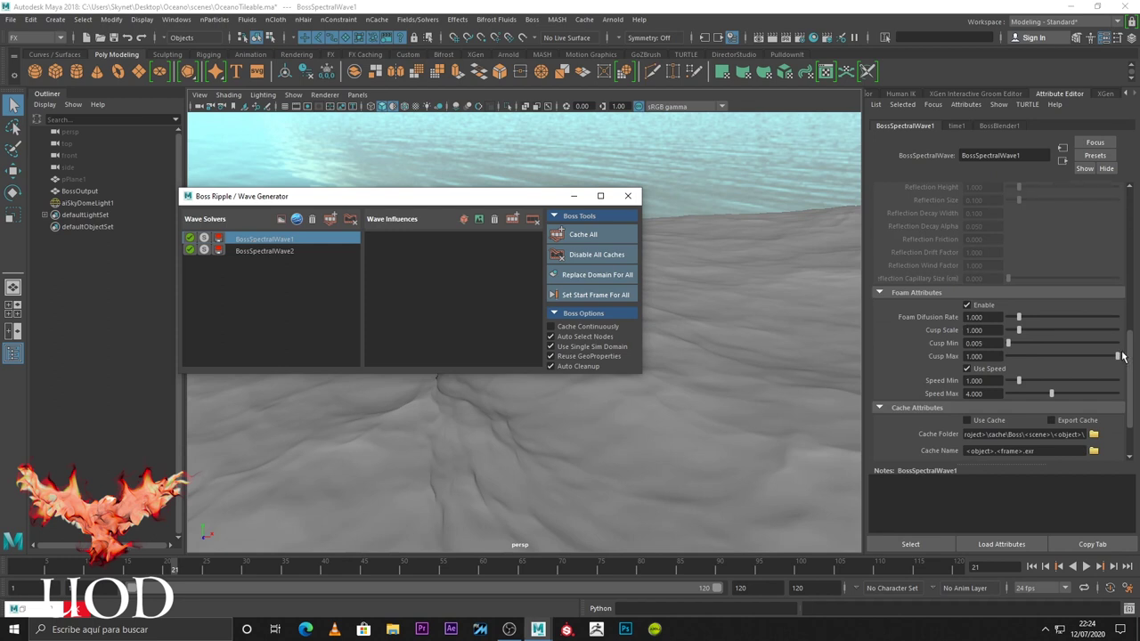
pyautogui.moveTo(1131, 358); pyautogui.dragTo(1131, 269)
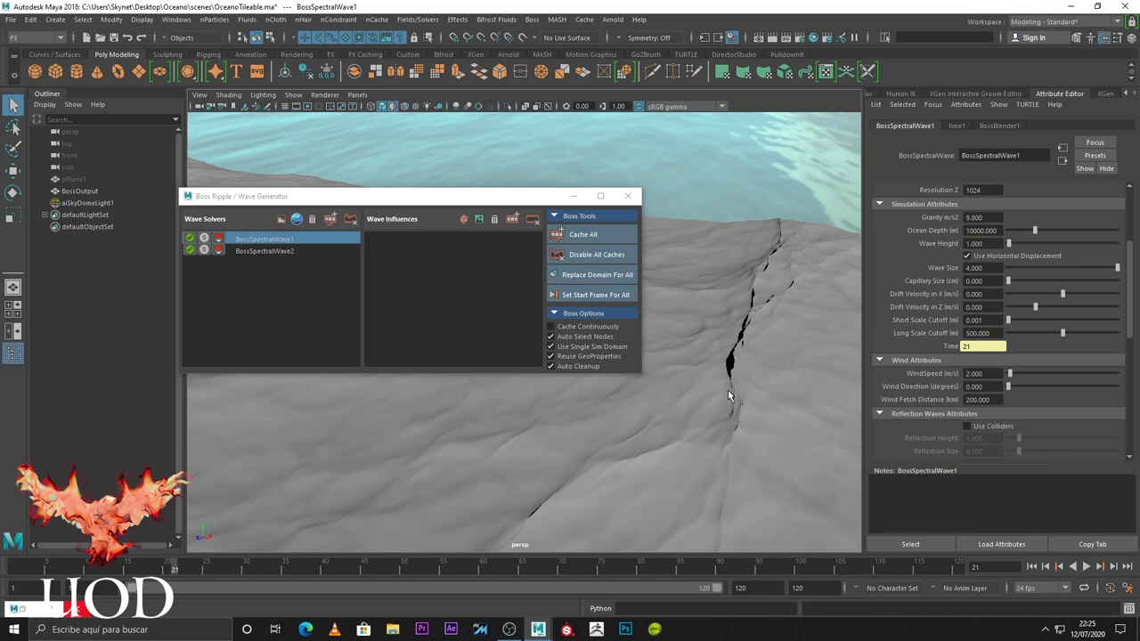
pyautogui.doubleClick(995, 267)
pyautogui.write('2.6')
pyautogui.press('Return')
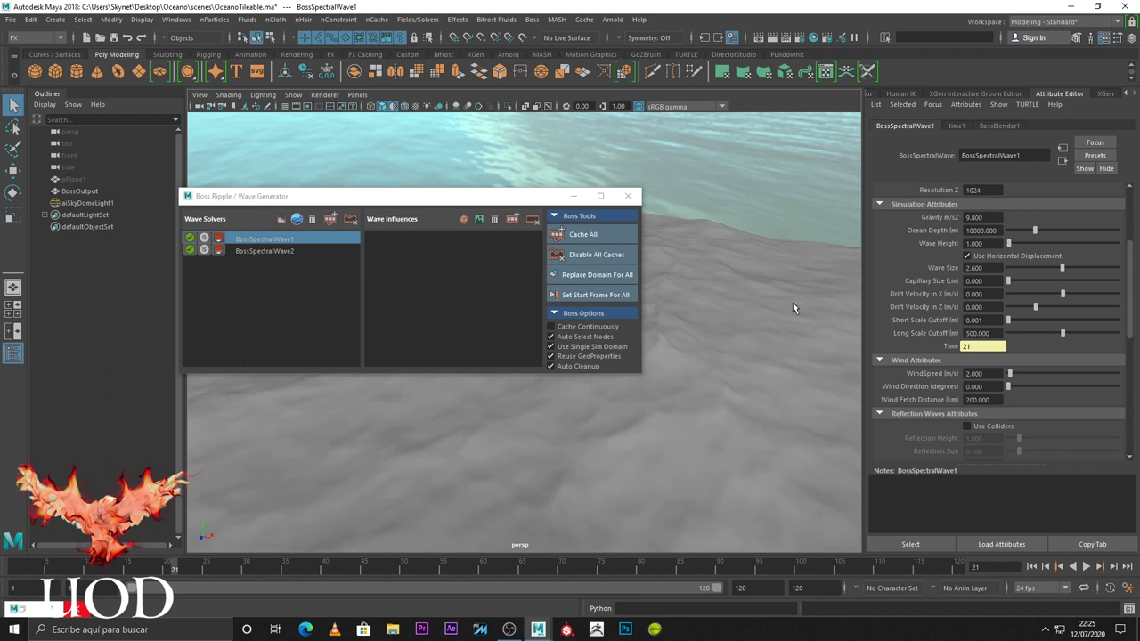
# Move the wave generator aside, reselect BossSpectralWave1, and set Wave Size to 2.500
pyautogui.moveTo(724, 260)
pyautogui.keyDown('alt'); pyautogui.mouseDown(button='middle')
pyautogui.moveTo(702, 310)
pyautogui.moveTo(775, 295)
pyautogui.moveTo(792, 240)
pyautogui.moveTo(672, 422)
pyautogui.mouseUp(button='middle'); pyautogui.keyUp('alt')
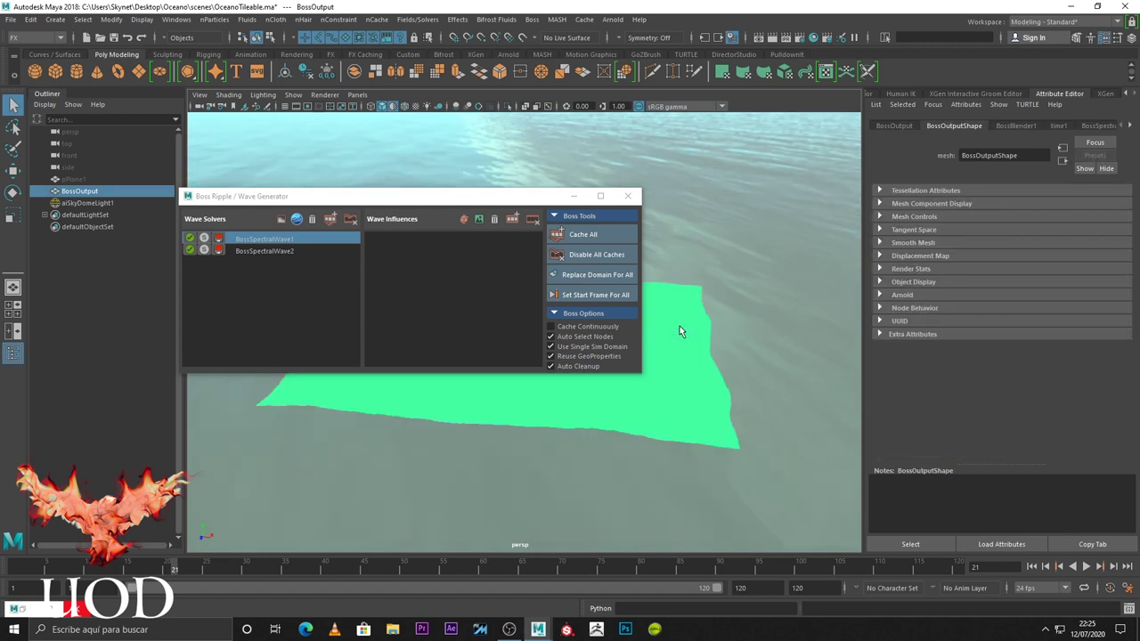
pyautogui.moveTo(427, 195); pyautogui.dragTo(230, 270)
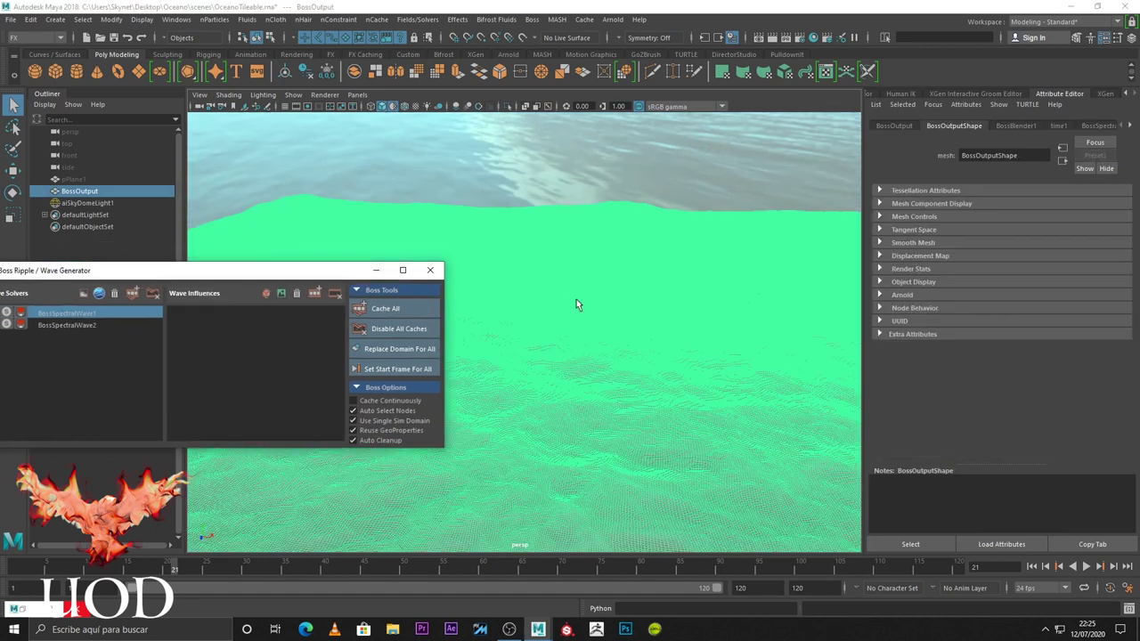
pyautogui.click(93, 316)
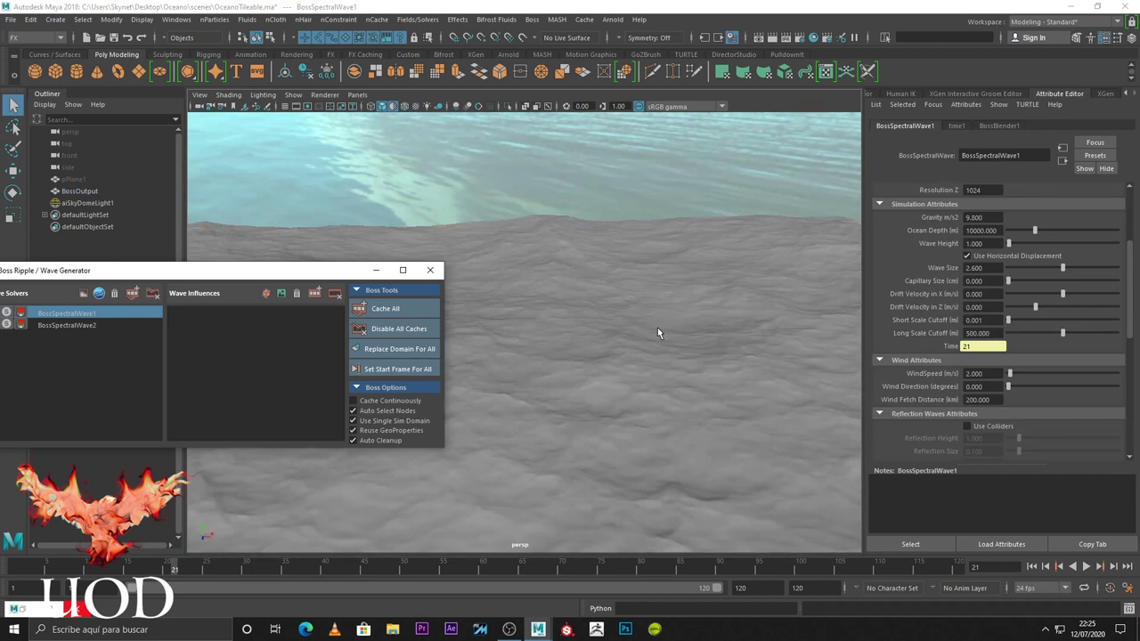
pyautogui.keyDown('alt'); pyautogui.moveTo(658, 333); pyautogui.dragTo(673, 301, button='middle'); pyautogui.keyUp('alt')
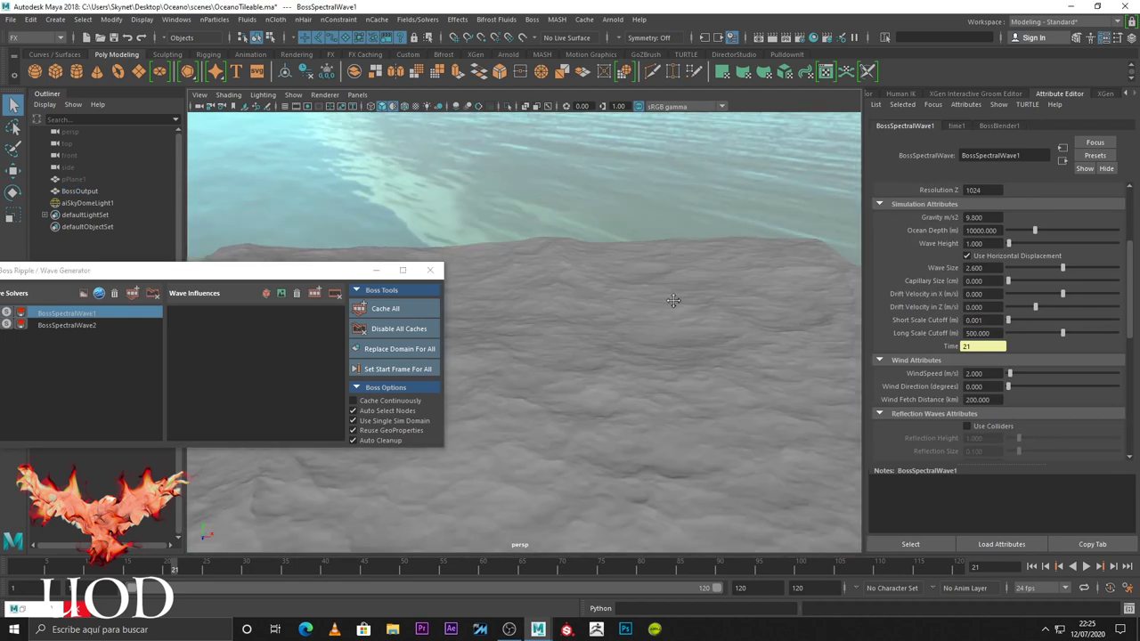
pyautogui.click(979, 267)
pyautogui.write('5')
pyautogui.press('Return')
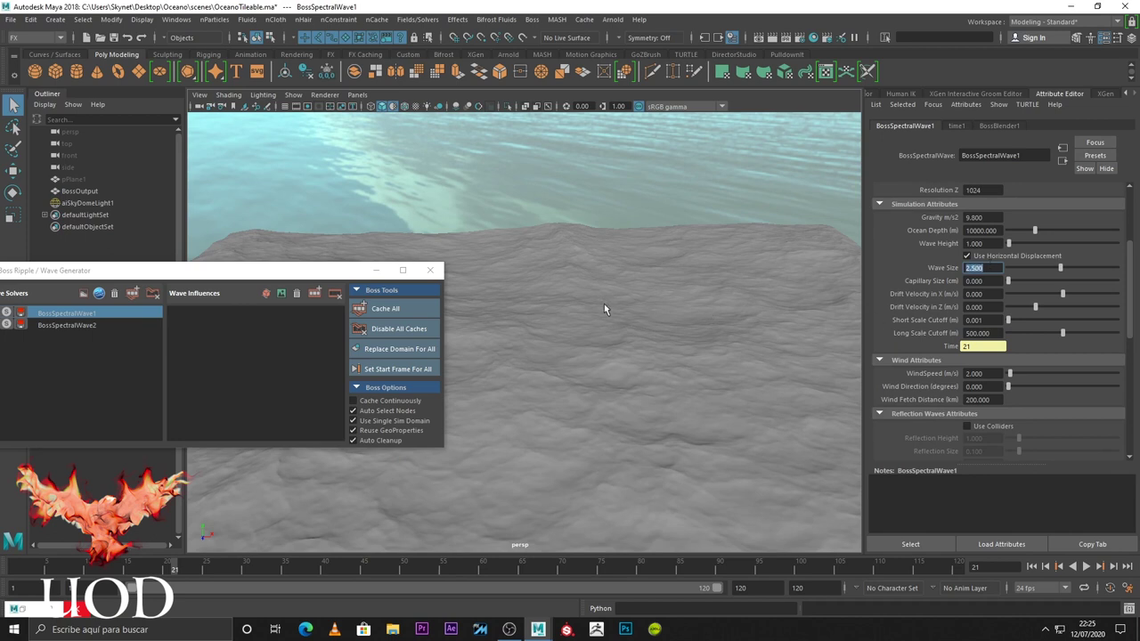
# With aiSkyDomeLight1 selected at frame 1, run Cache All on both Boss spectral wave solvers
pyautogui.click(671, 190)
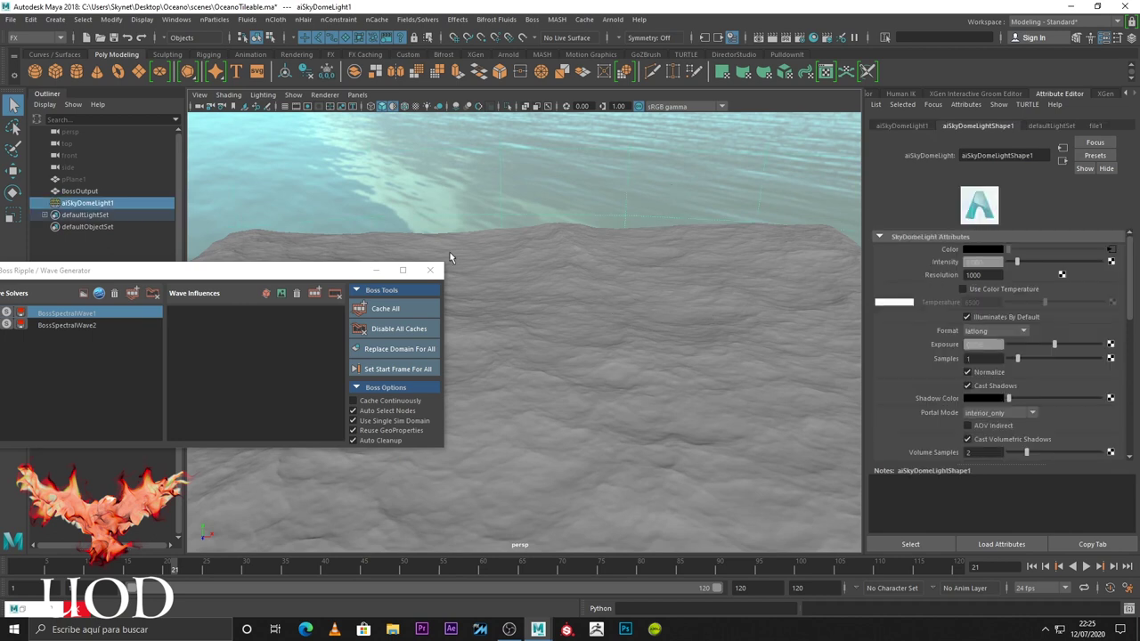
pyautogui.moveTo(323, 270); pyautogui.dragTo(481, 183)
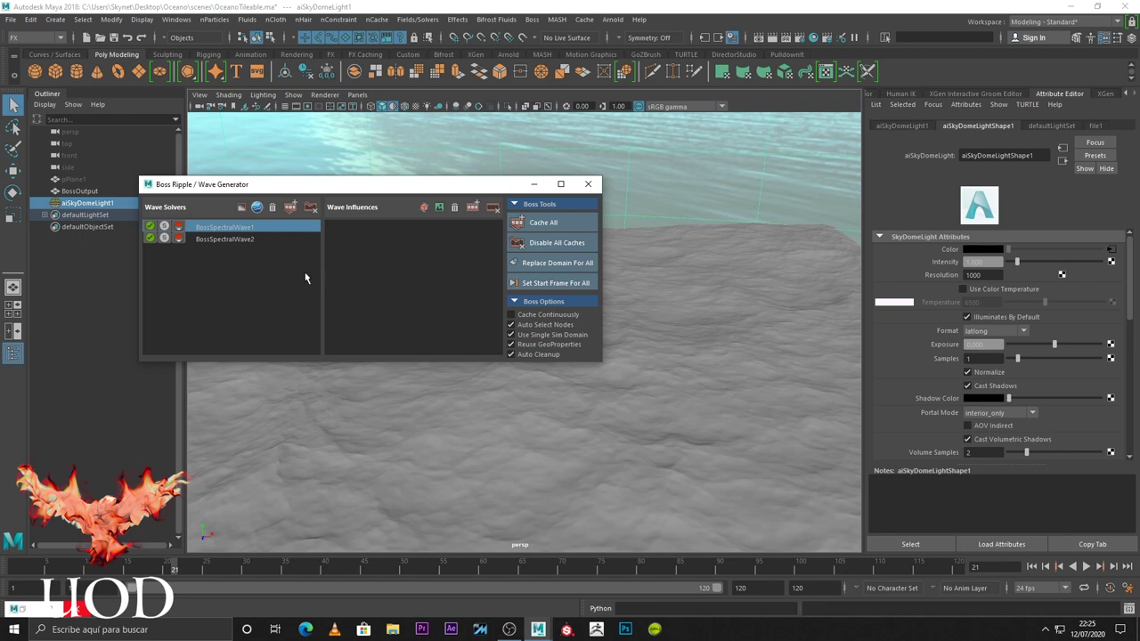
pyautogui.click(1032, 566)
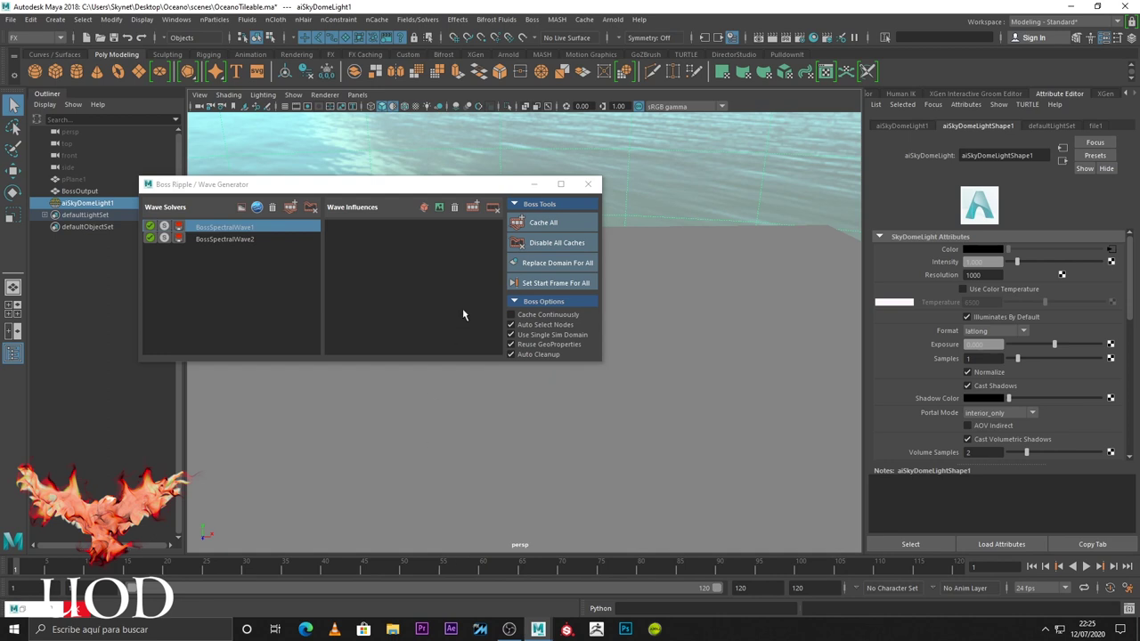
pyautogui.click(539, 227)
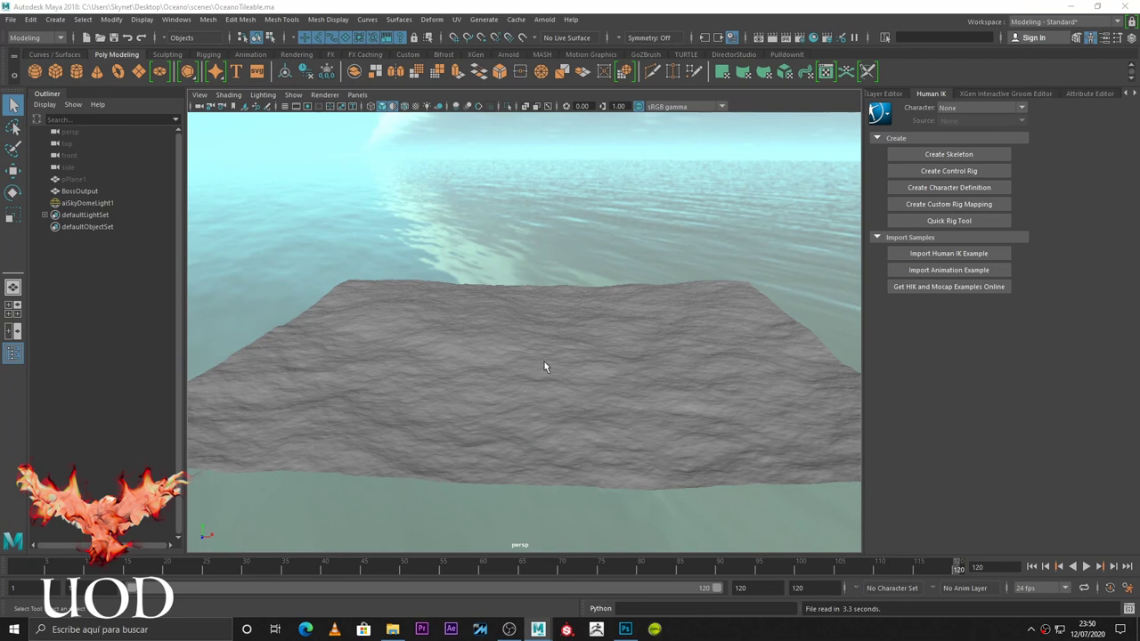
# Open the OceanoTileable.ma cache and look through BossSpectralWave1's cached files
pyautogui.click(393, 632)
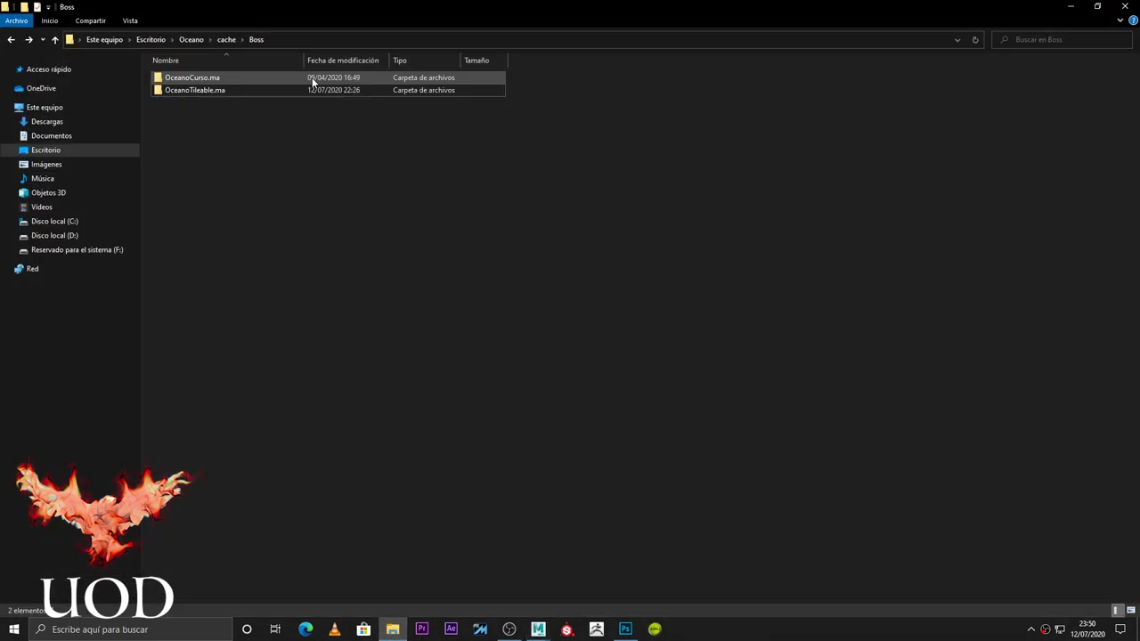
pyautogui.doubleClick(200, 91)
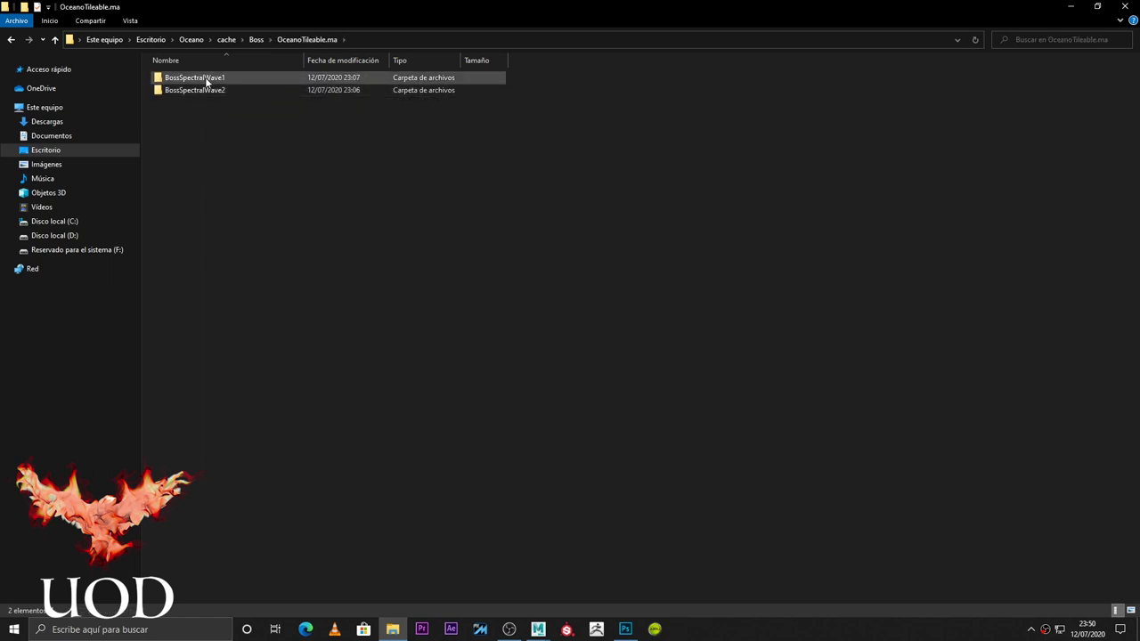
pyautogui.doubleClick(206, 82)
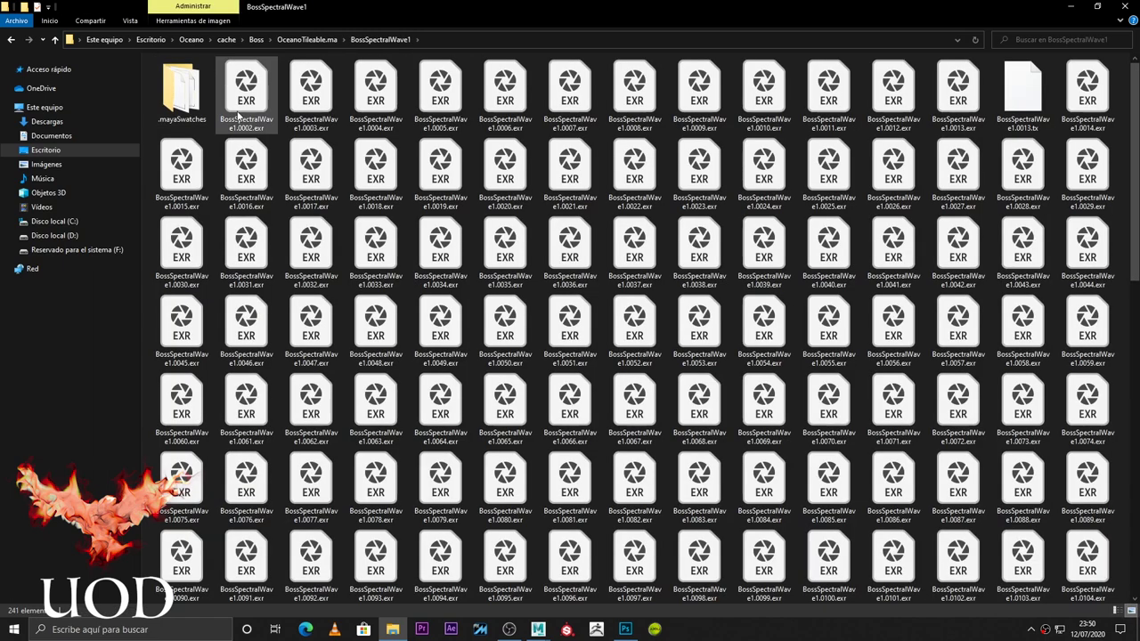
pyautogui.scroll(-5, 486, 187)
pyautogui.scroll(-5, 485, 192)
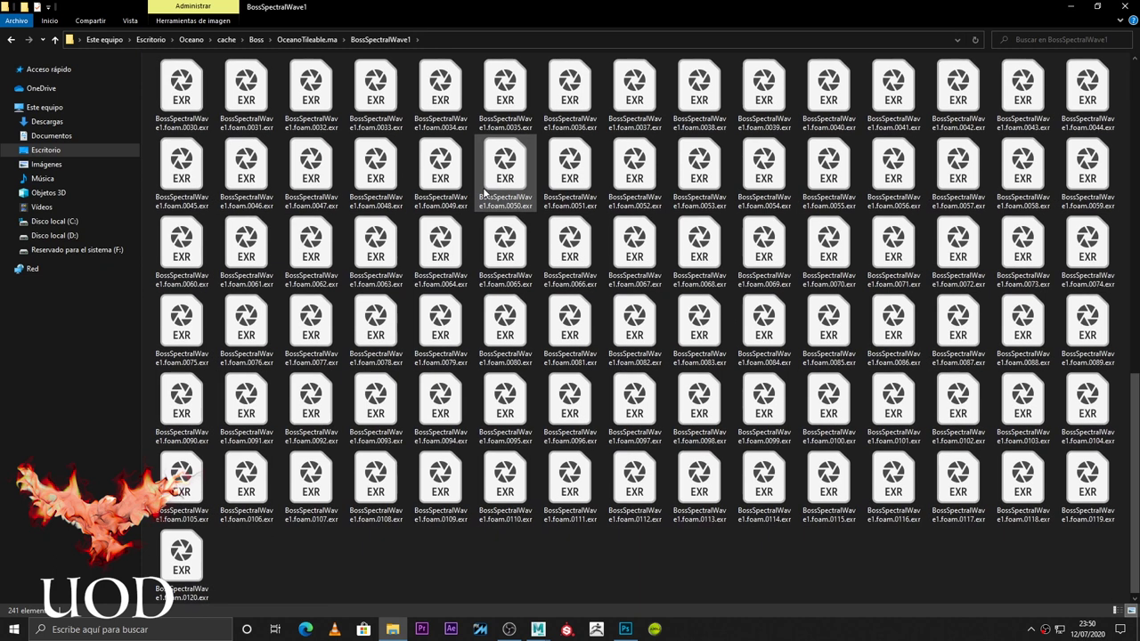
# Check BossSpectralWave2's cache files, return to the Boss folder, and bring up Photoshop
pyautogui.press('BackSpace')
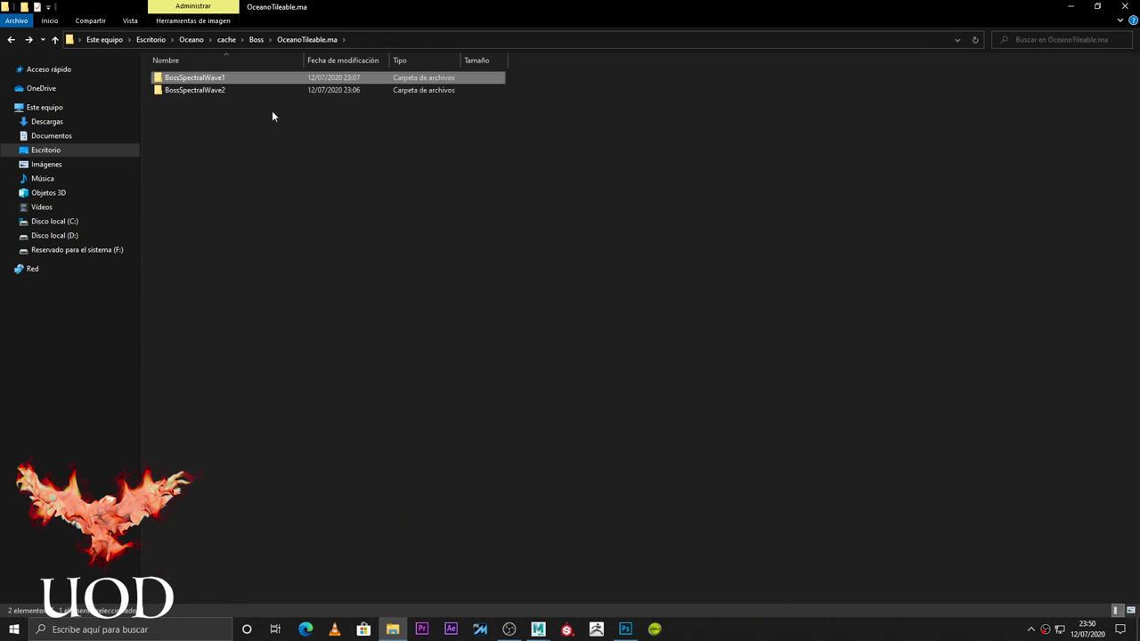
pyautogui.doubleClick(242, 87)
pyautogui.press('BackSpace')
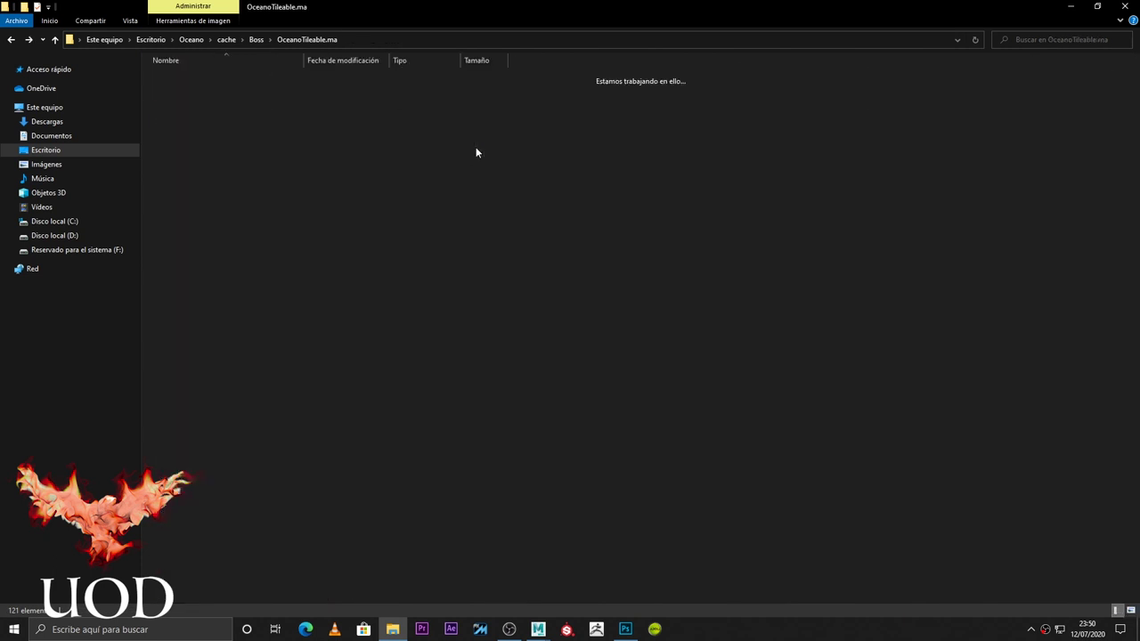
pyautogui.press('BackSpace')
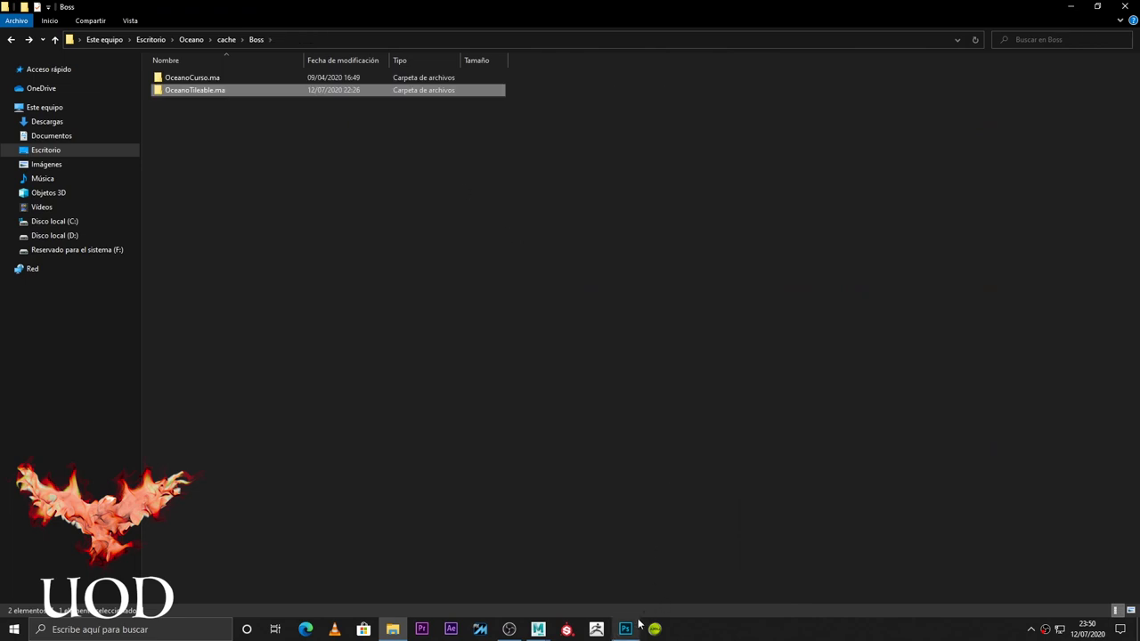
pyautogui.click(625, 629)
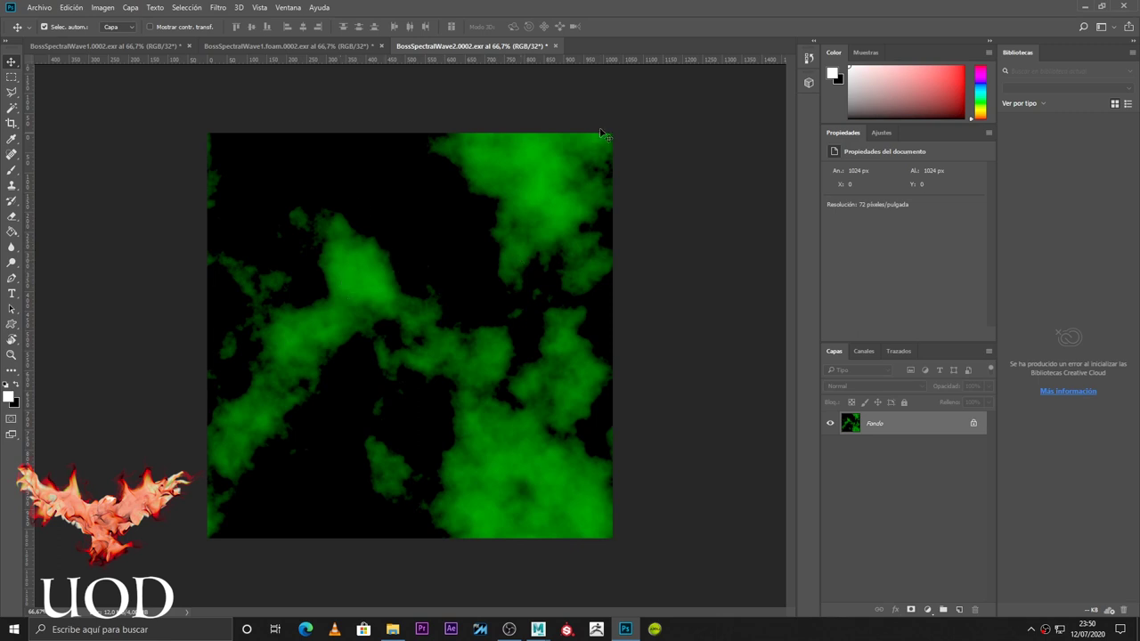
# Close the BossSpectralWave2 image, zoom over the frame-0002 EXRs, then close the foam map
pyautogui.click(555, 46)
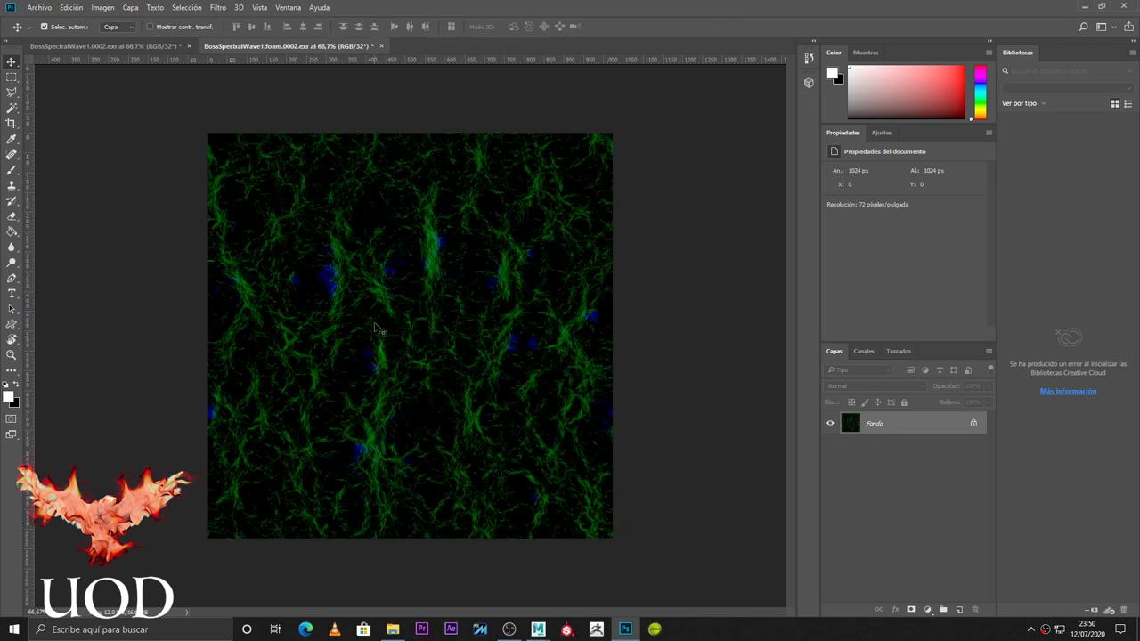
pyautogui.keyDown('alt'); pyautogui.scroll(2, 377, 328); pyautogui.keyUp('alt')
pyautogui.keyDown('alt'); pyautogui.scroll(1, 376, 326); pyautogui.keyUp('alt')
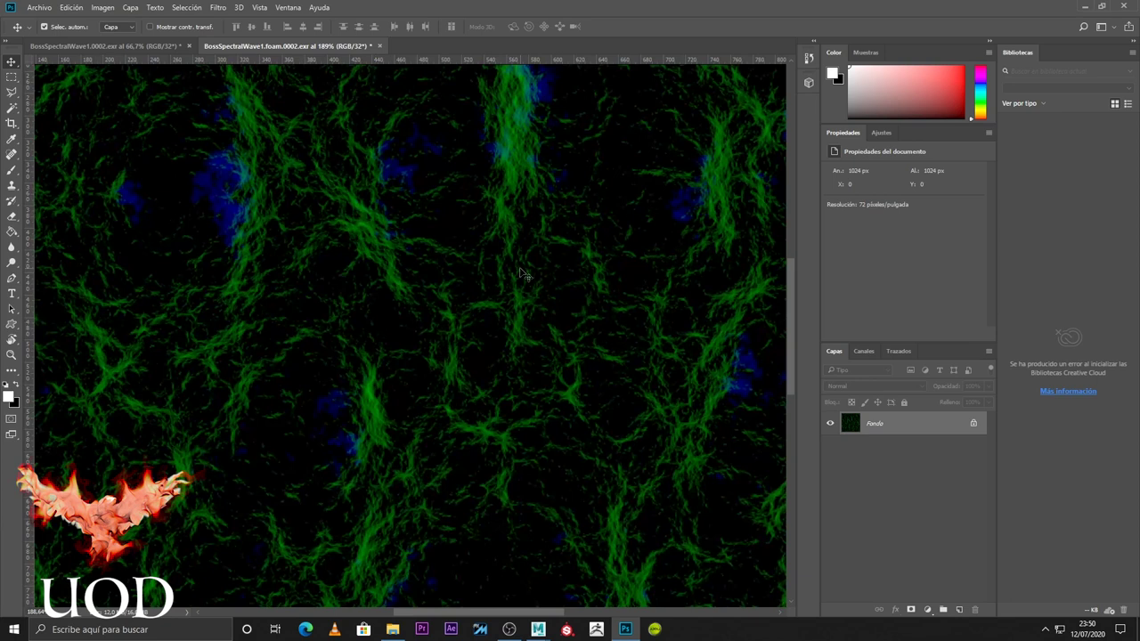
pyautogui.keyDown('alt'); pyautogui.scroll(-1, 481, 261); pyautogui.keyUp('alt')
pyautogui.keyDown('alt'); pyautogui.scroll(1, 481, 260); pyautogui.keyUp('alt')
pyautogui.keyDown('alt'); pyautogui.scroll(-1, 481, 261); pyautogui.keyUp('alt')
pyautogui.keyDown('alt'); pyautogui.scroll(-1, 479, 260); pyautogui.keyUp('alt')
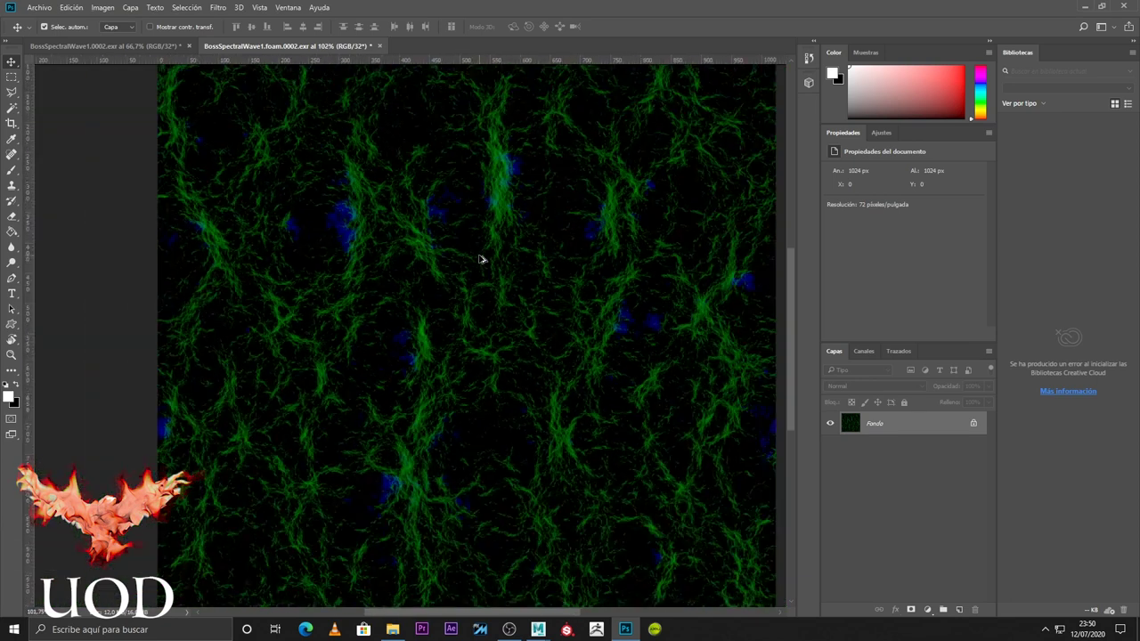
pyautogui.keyDown('alt'); pyautogui.scroll(-1, 479, 259); pyautogui.keyUp('alt')
pyautogui.keyDown('alt'); pyautogui.scroll(-1, 481, 258); pyautogui.keyUp('alt')
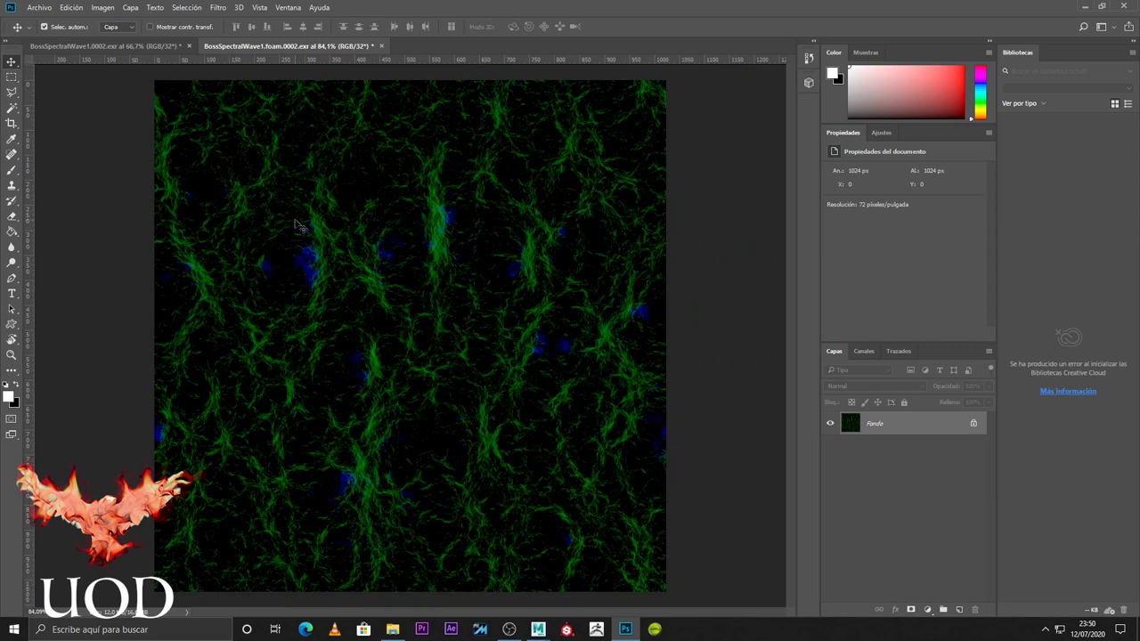
pyautogui.click(383, 46)
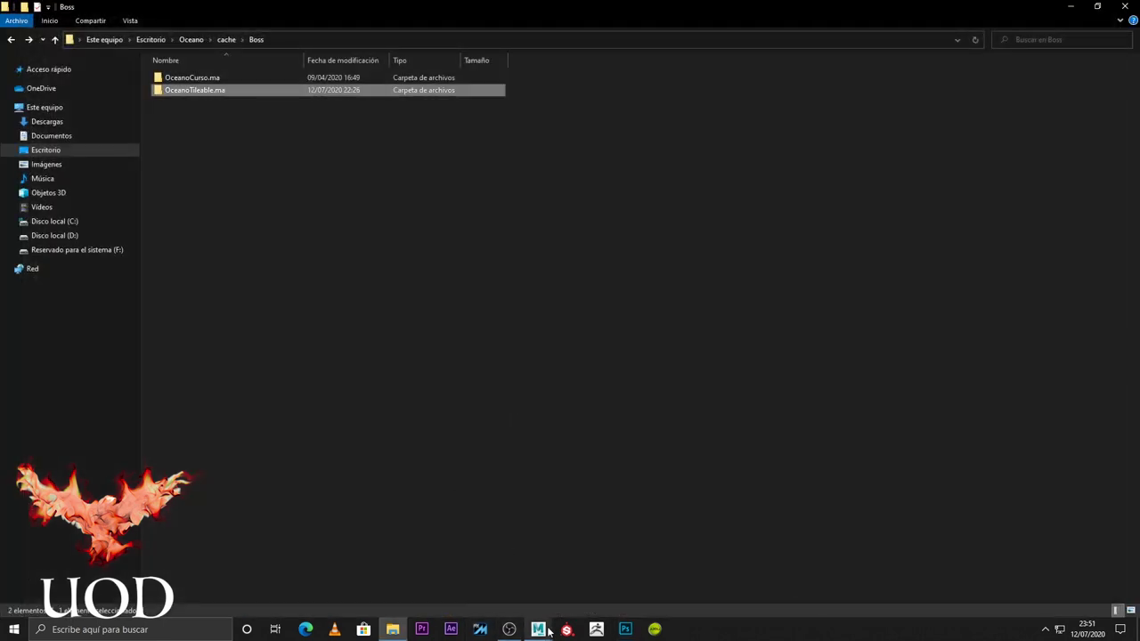
# Back in Maya, play the cached ocean animation from the first frame, then stop it
pyautogui.moveTo(538, 629)
pyautogui.click(586, 591)
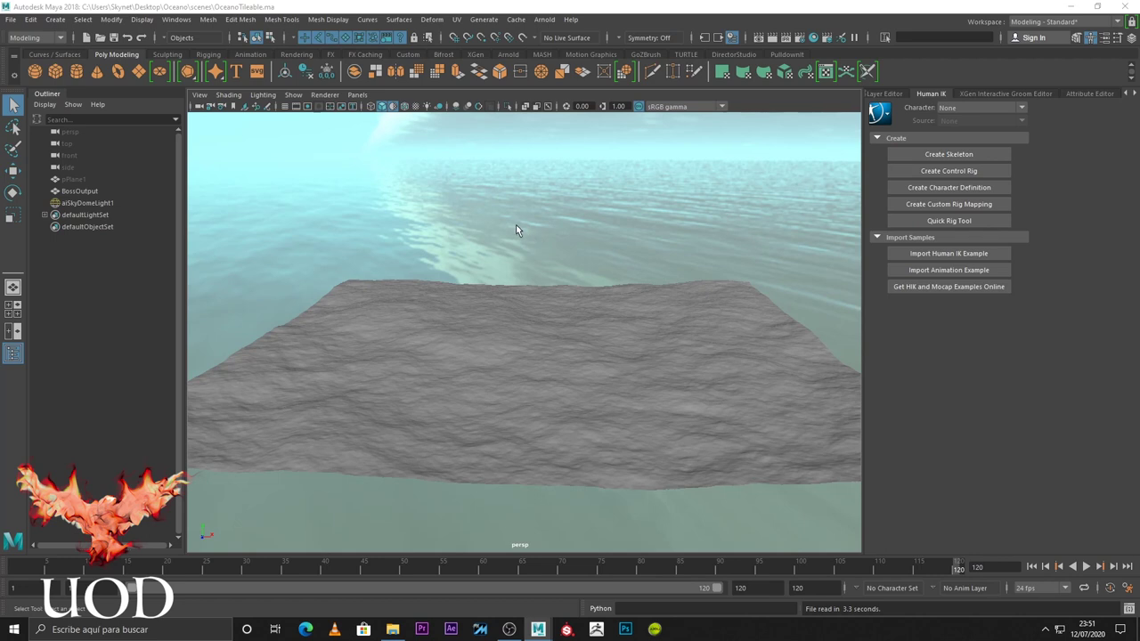
pyautogui.click(1032, 566)
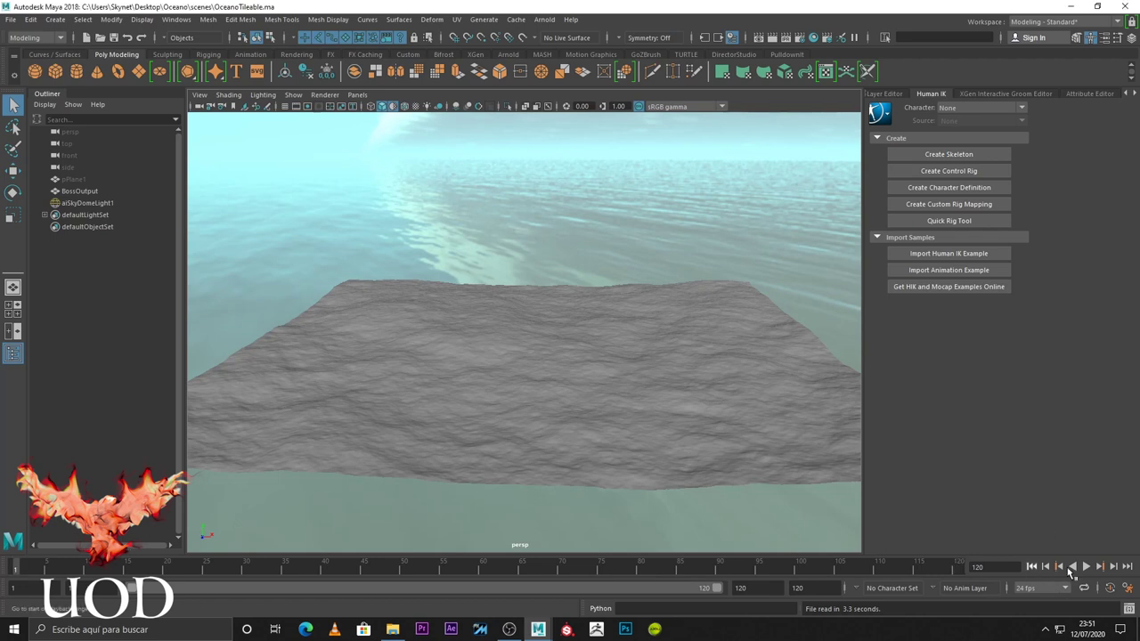
pyautogui.click(1086, 567)
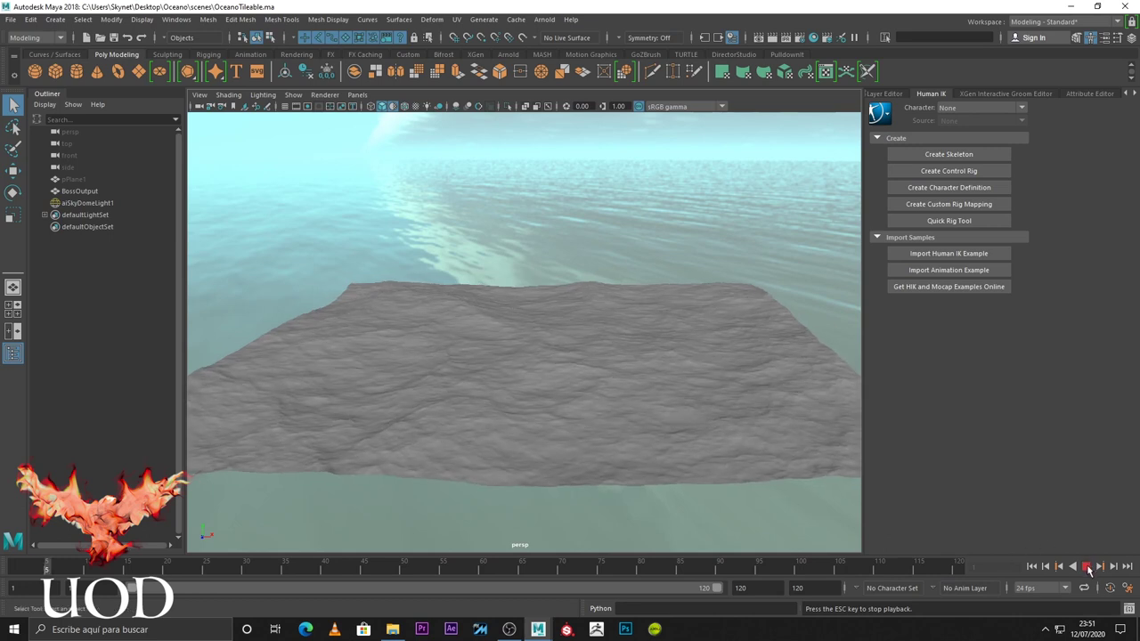
pyautogui.press('Escape')
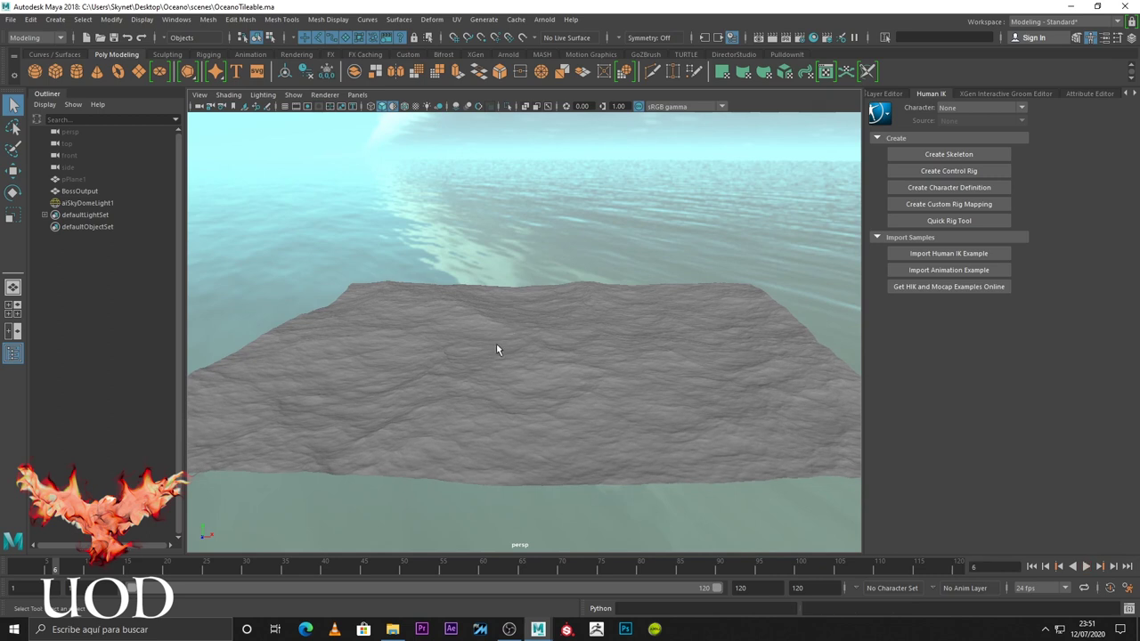
# Select BossOutput and aiSkyDomeLight1, return to frame 1, and orbit closer to the ocean
pyautogui.click(80, 191)
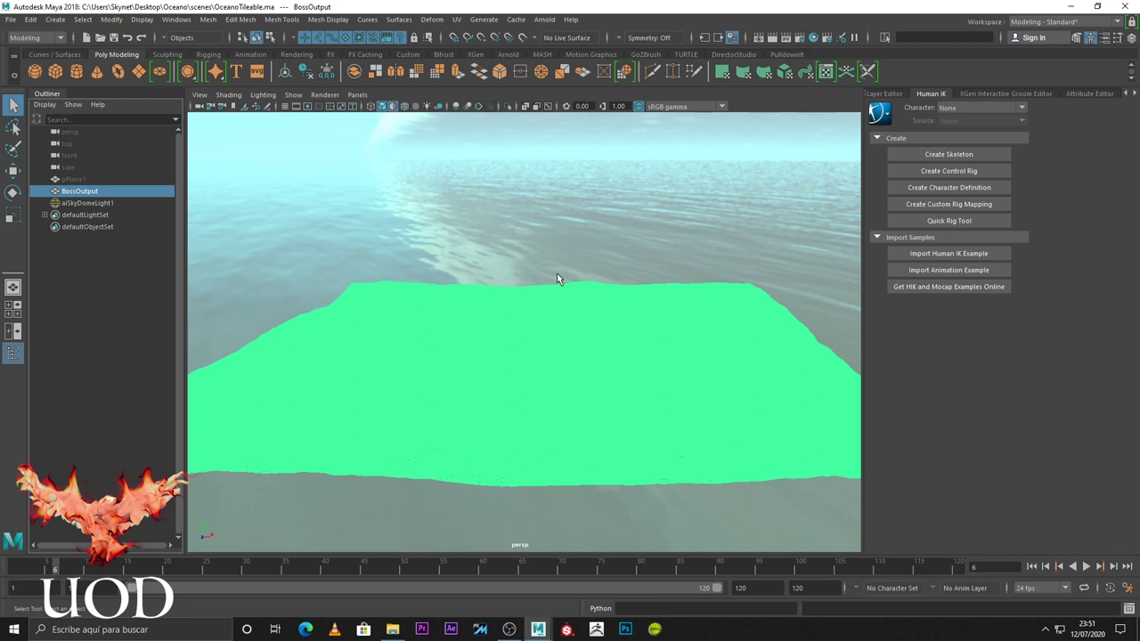
pyautogui.click(541, 212)
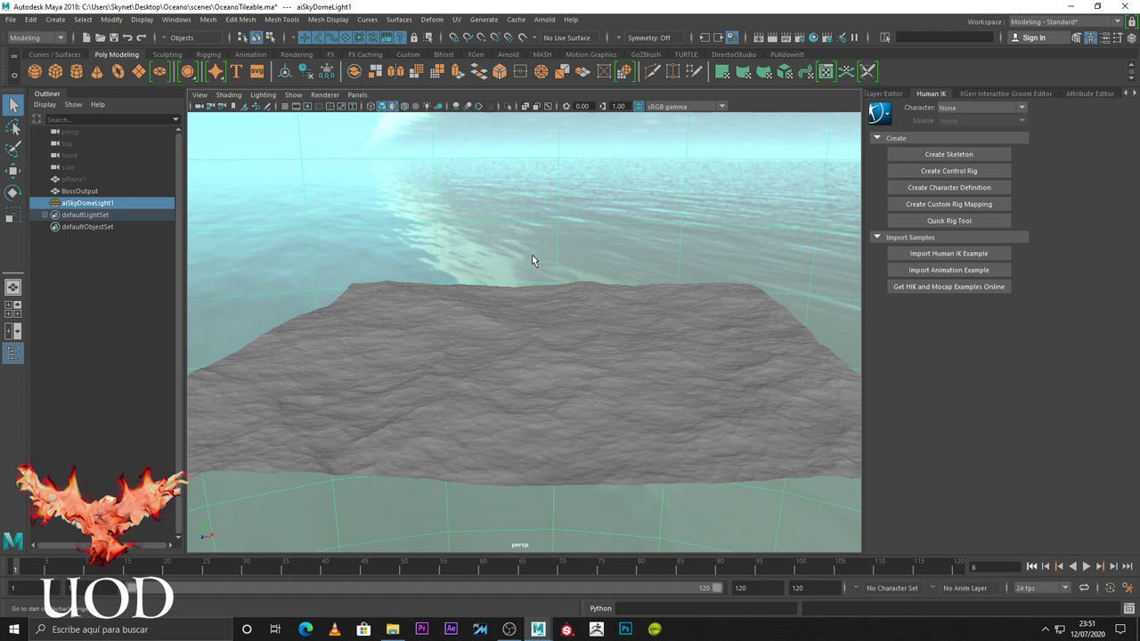
pyautogui.hotkey('alt', 'shift', 'v')
pyautogui.keyDown('alt'); pyautogui.moveTo(508, 247); pyautogui.dragTo(150, 83); pyautogui.keyUp('alt')
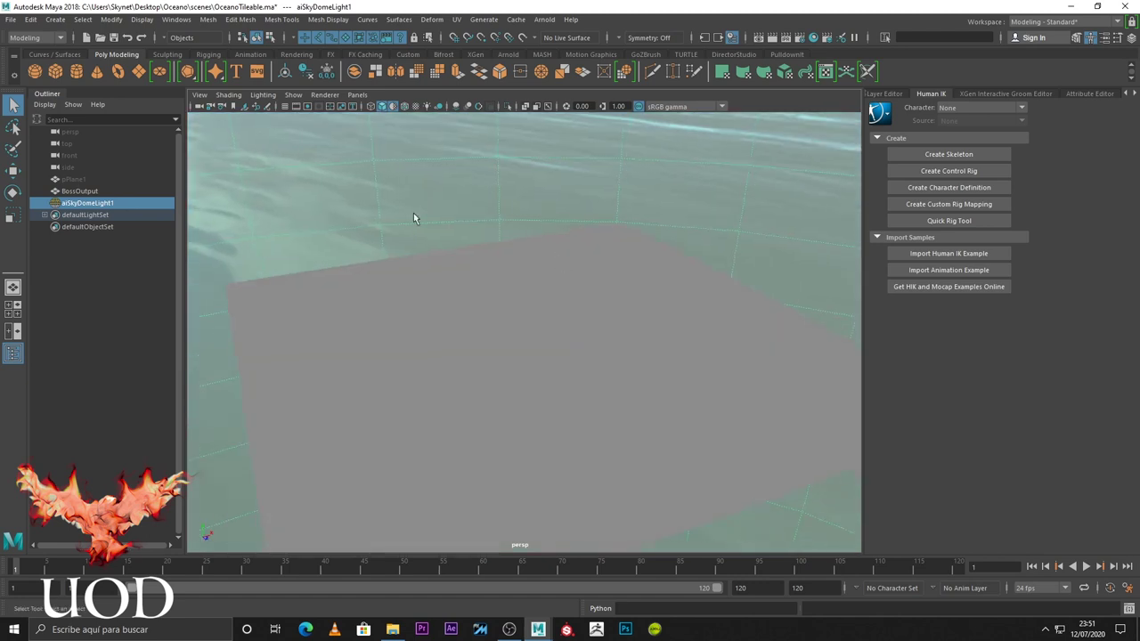
# Create a polygon plane pPlane2 and set its Width and Height to 60
pyautogui.click(140, 73)
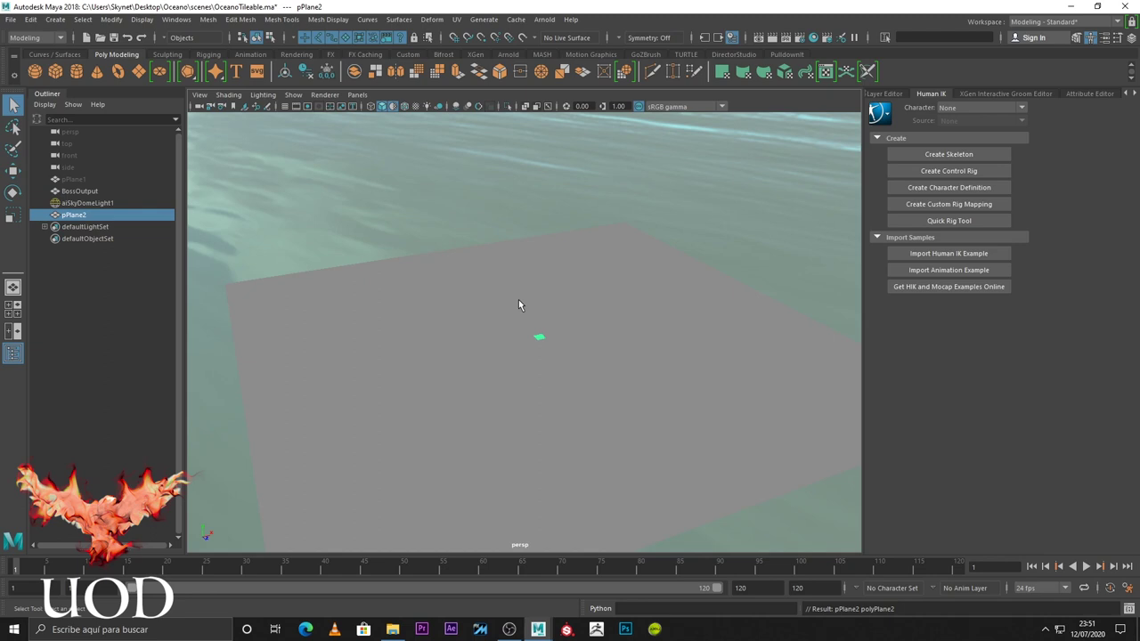
pyautogui.click(496, 293)
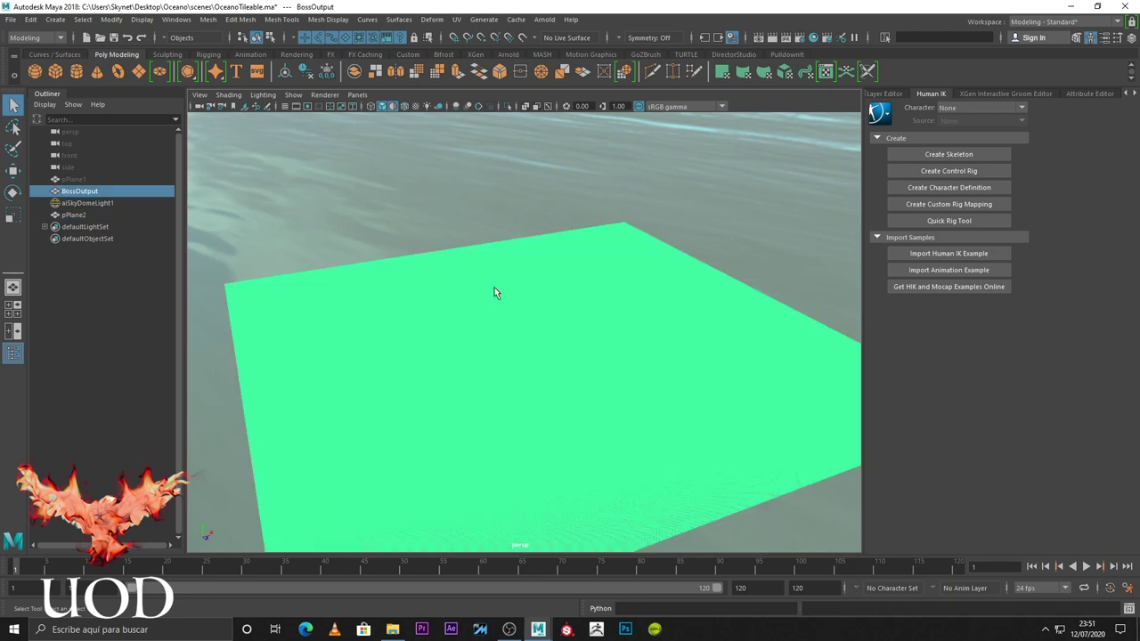
pyautogui.click(82, 216)
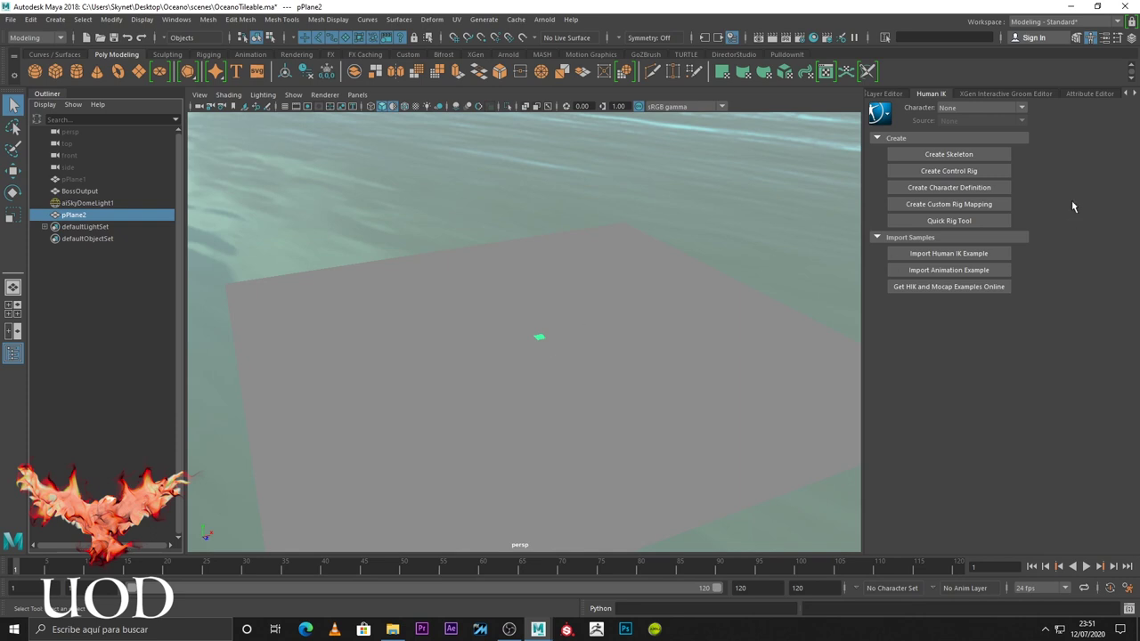
pyautogui.click(1090, 93)
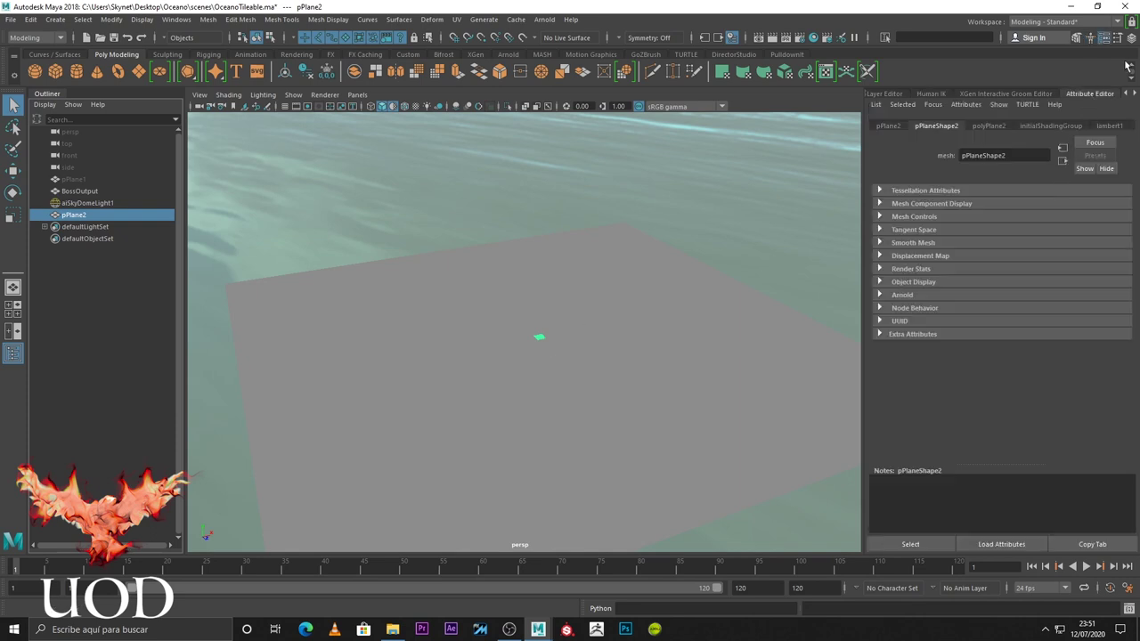
pyautogui.hotkey('ctrl', 'a')
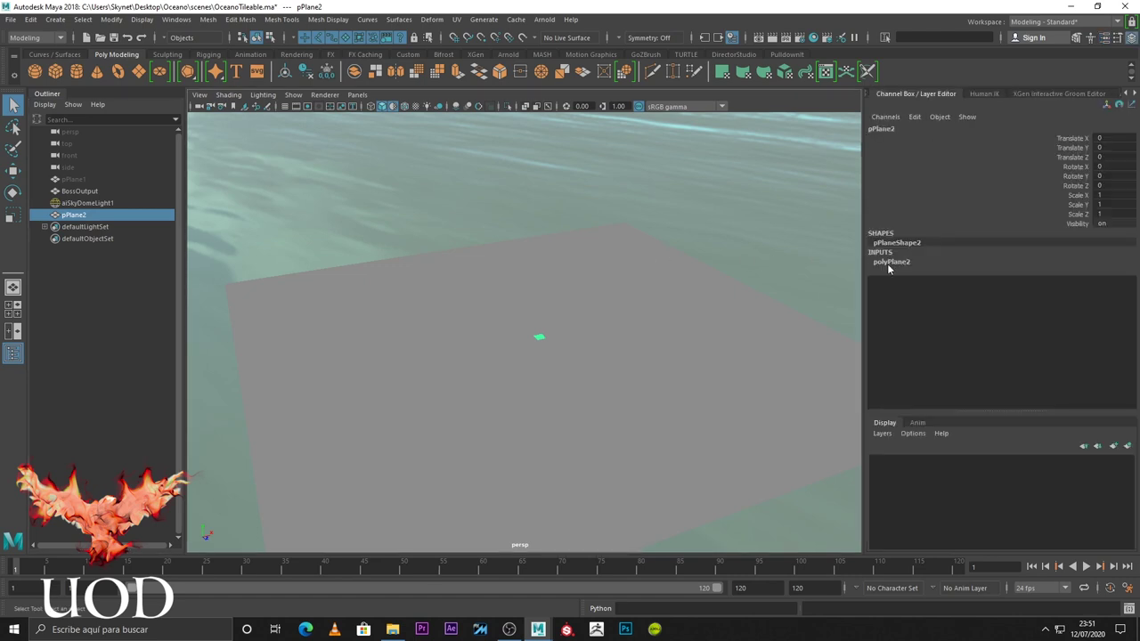
pyautogui.click(891, 262)
pyautogui.click(1107, 271)
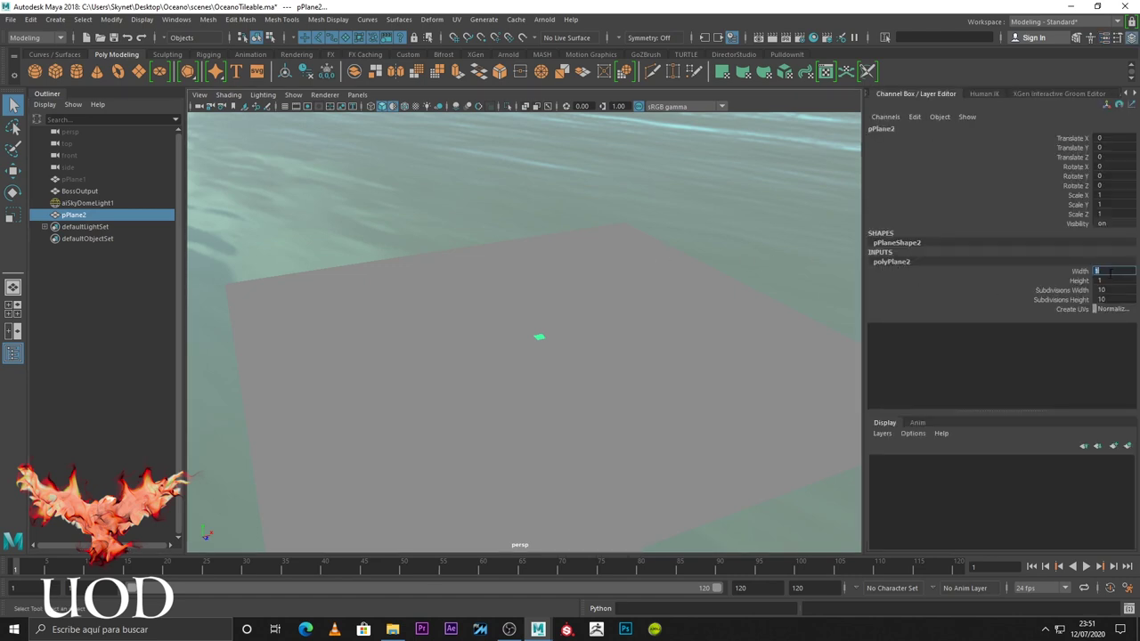
pyautogui.write('60')
pyautogui.press('Tab')
pyautogui.write('0')
pyautogui.press('Return')
# Hide the BossOutput ocean mesh and assign an aiStandardSurface material to pPlane2
pyautogui.click(719, 207)
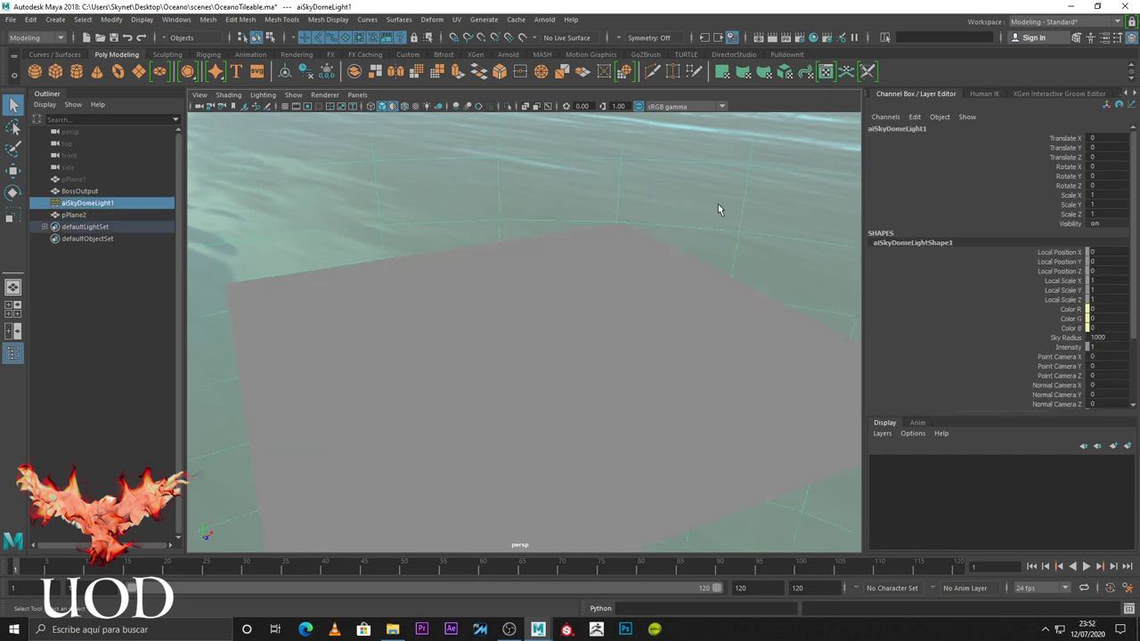
pyautogui.click(89, 216)
pyautogui.click(86, 192)
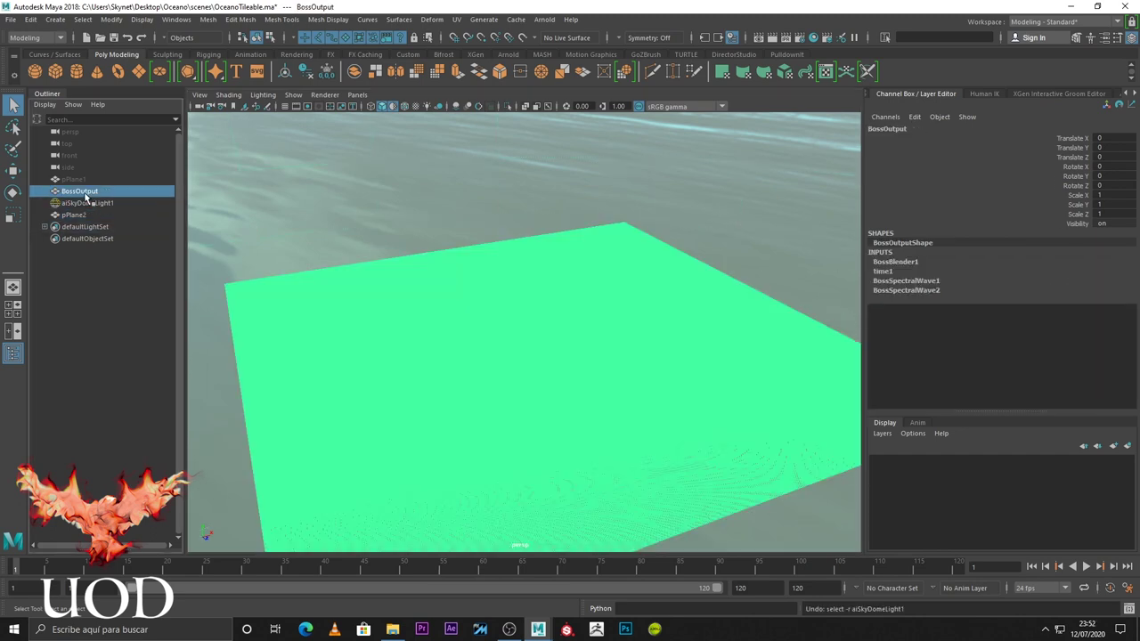
pyautogui.press('h')
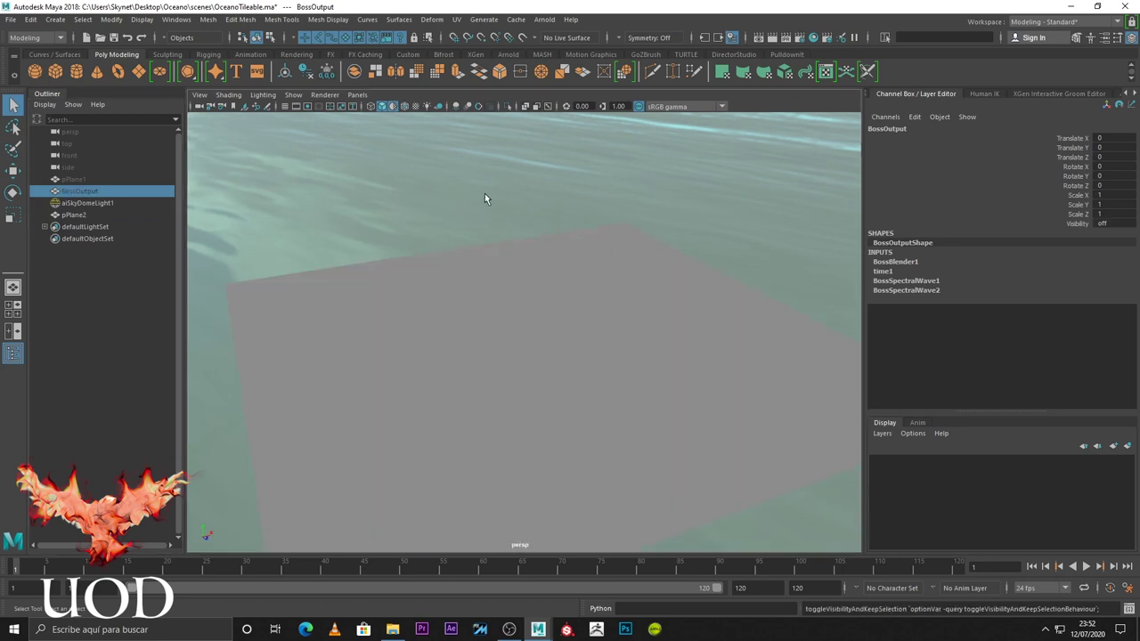
pyautogui.click(485, 198)
pyautogui.click(451, 272)
pyautogui.rightClick(451, 271)
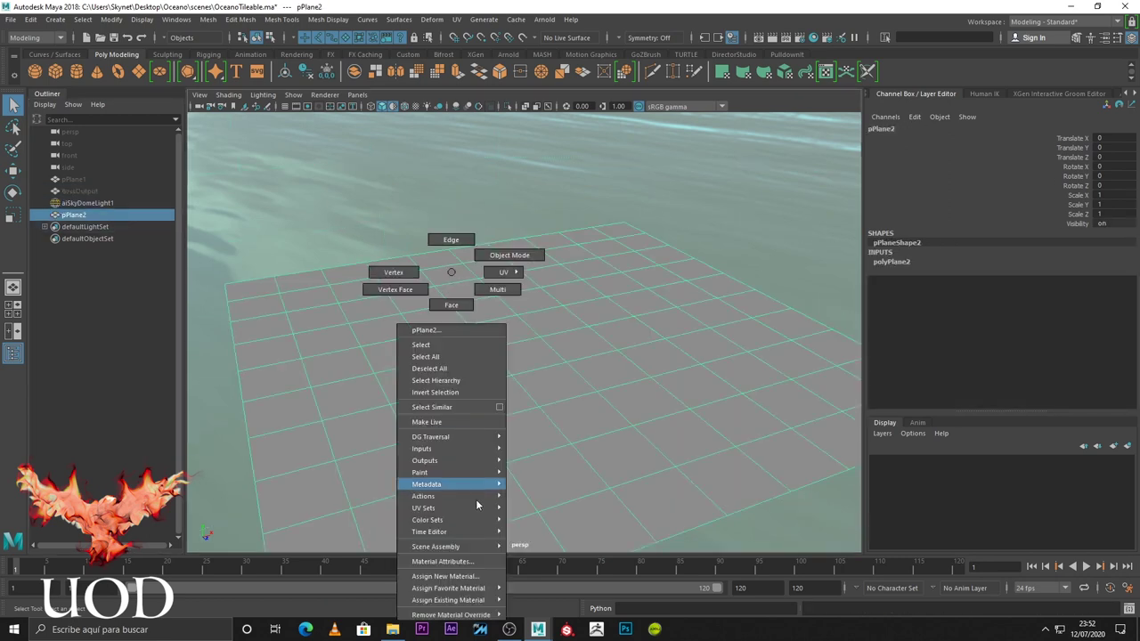
pyautogui.click(543, 605)
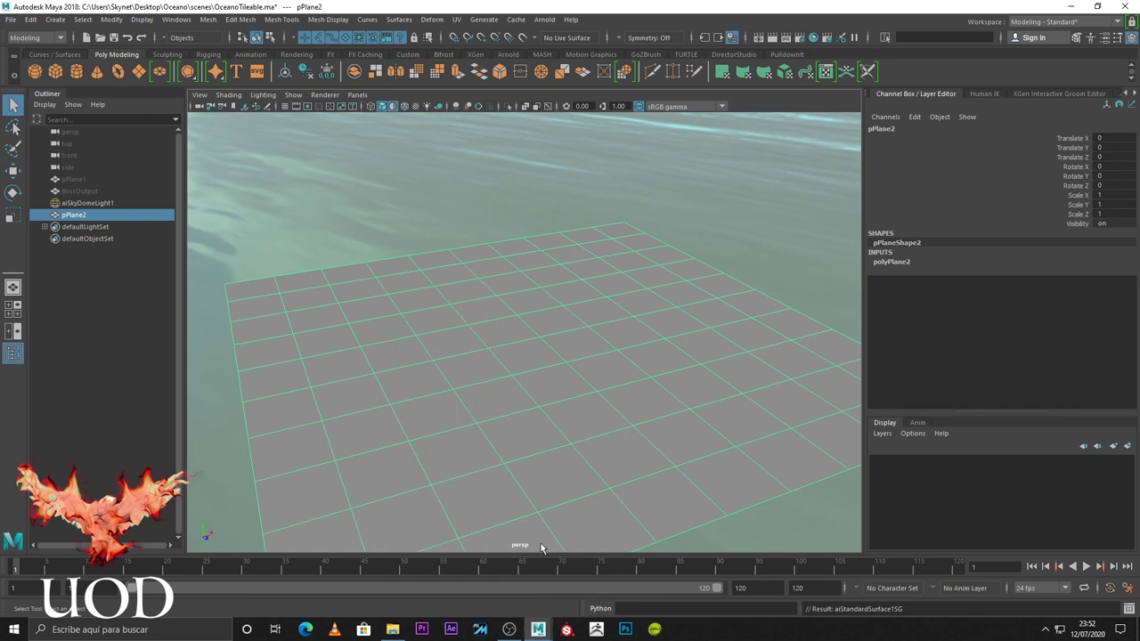
# Check the plane under scene lighting, then open the Hypershade with pPlane2 selected
pyautogui.click(496, 196)
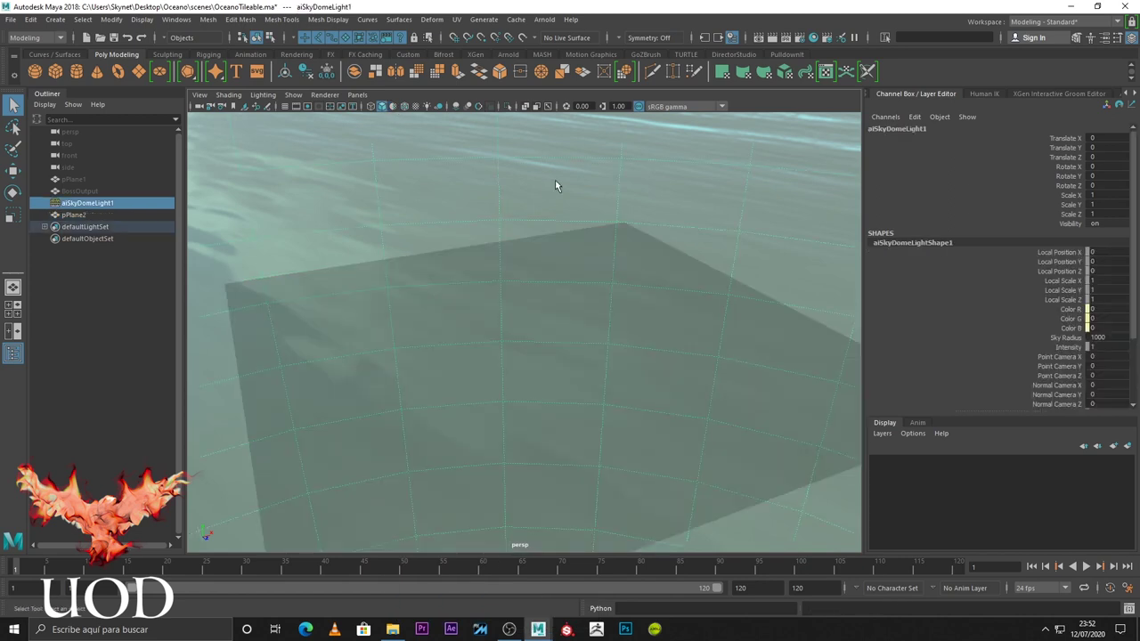
pyautogui.press('7')
pyautogui.moveTo(465, 224)
pyautogui.keyDown('alt'); pyautogui.mouseDown()
pyautogui.moveTo(491, 247)
pyautogui.moveTo(479, 254)
pyautogui.mouseUp(); pyautogui.keyUp('alt')
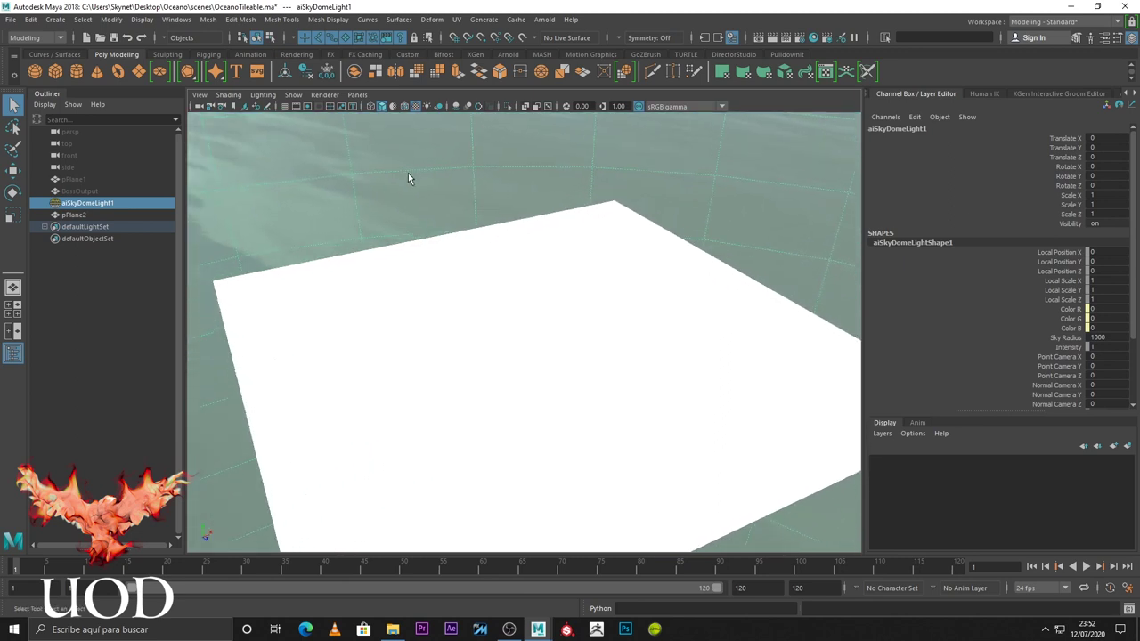
pyautogui.press('6')
pyautogui.click(472, 294)
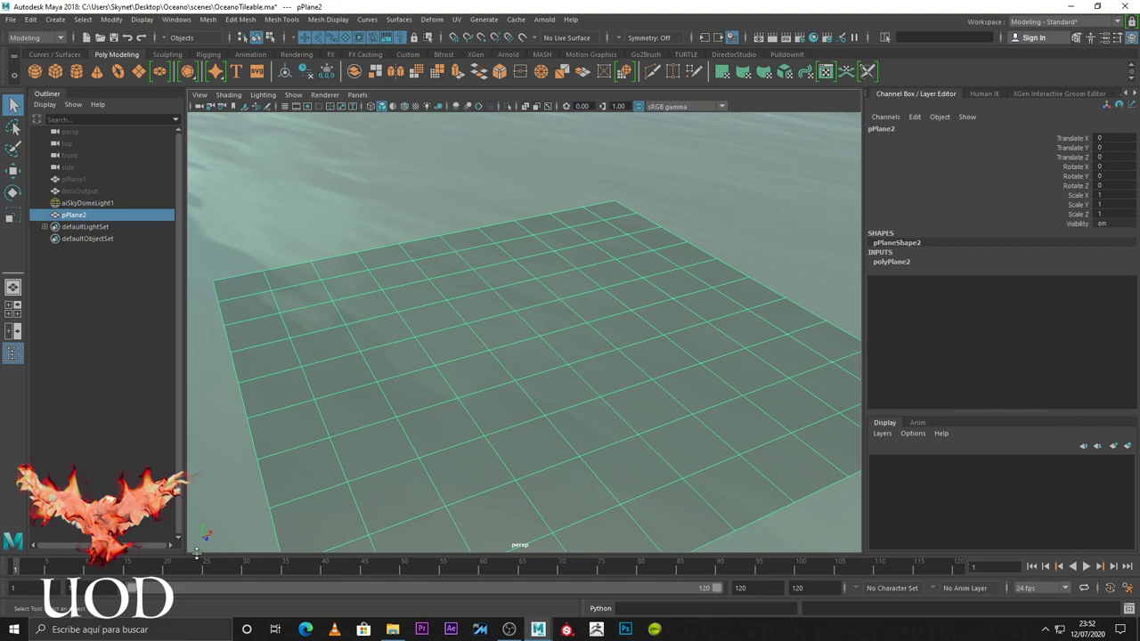
pyautogui.click(824, 37)
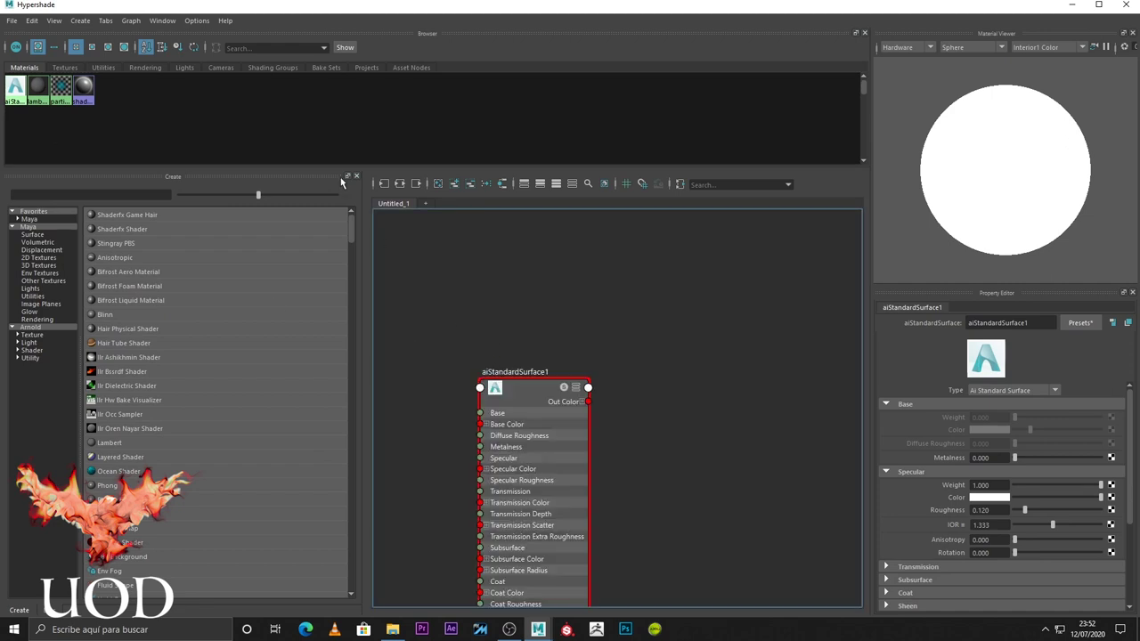
# Give aiStandardSurface1SG a displacement map using a file texture created as a projection
pyautogui.click(400, 183)
pyautogui.click(616, 388)
pyautogui.click(400, 185)
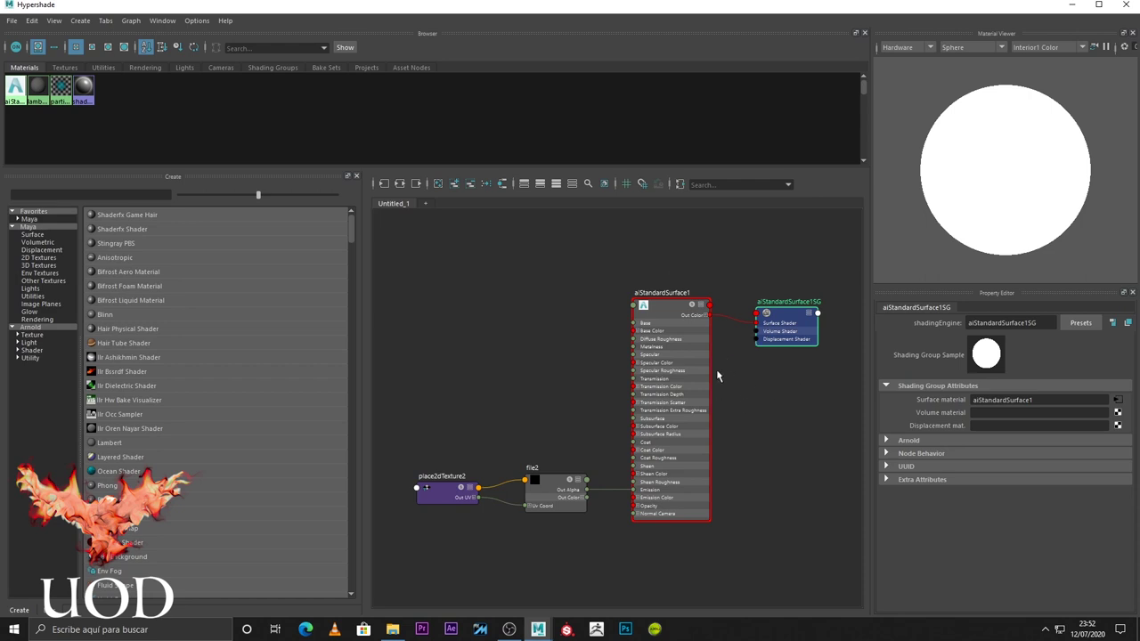
pyautogui.click(1119, 427)
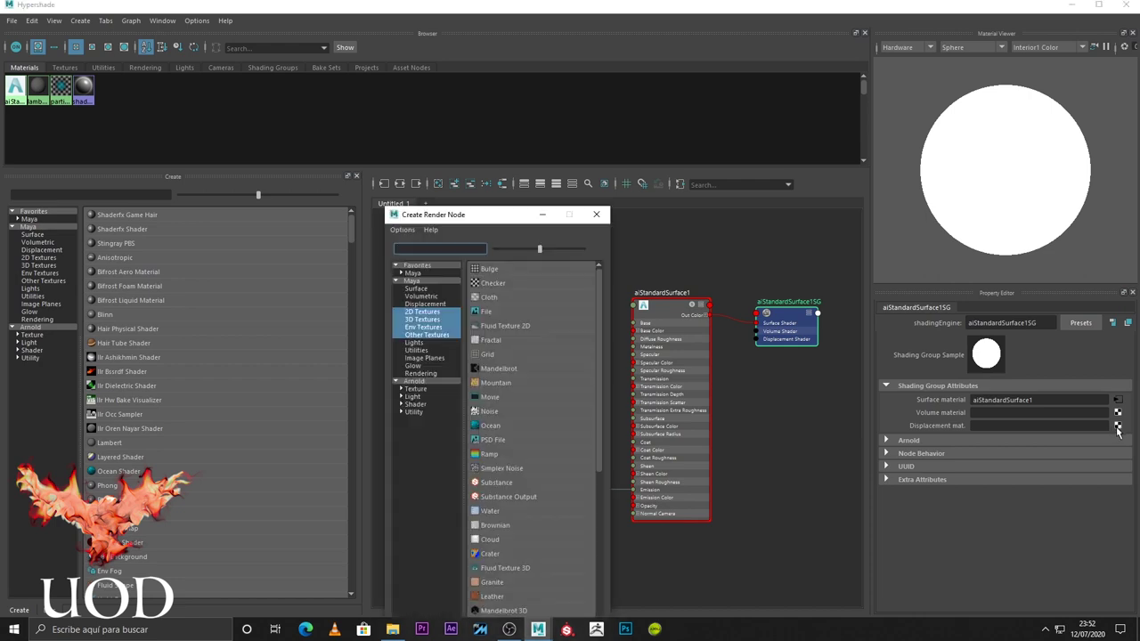
pyautogui.rightClick(487, 314)
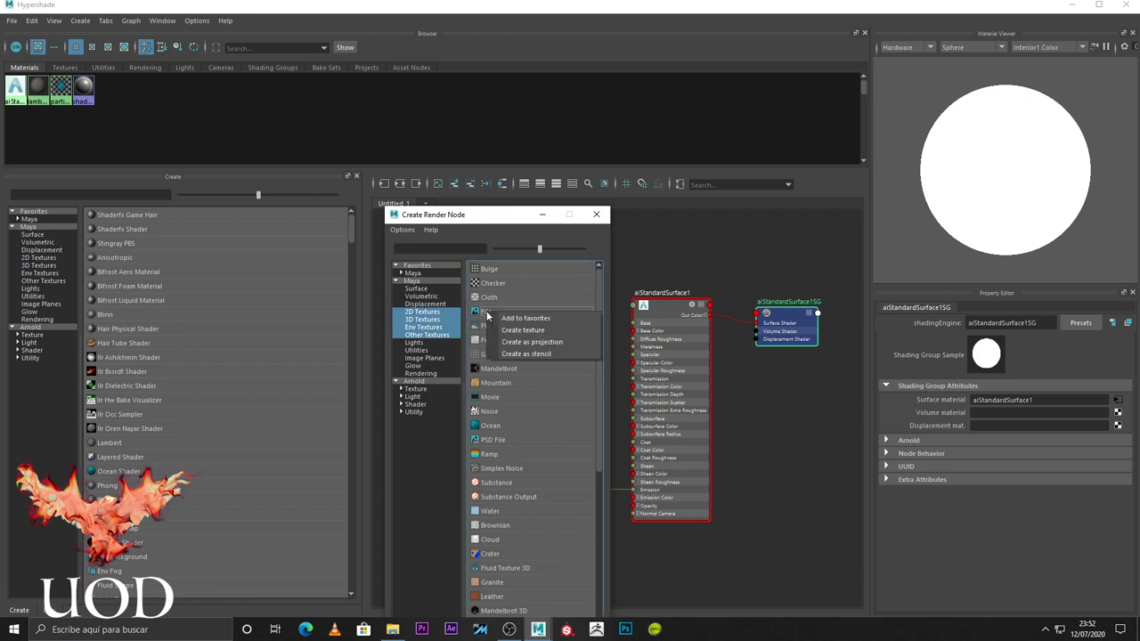
pyautogui.click(532, 342)
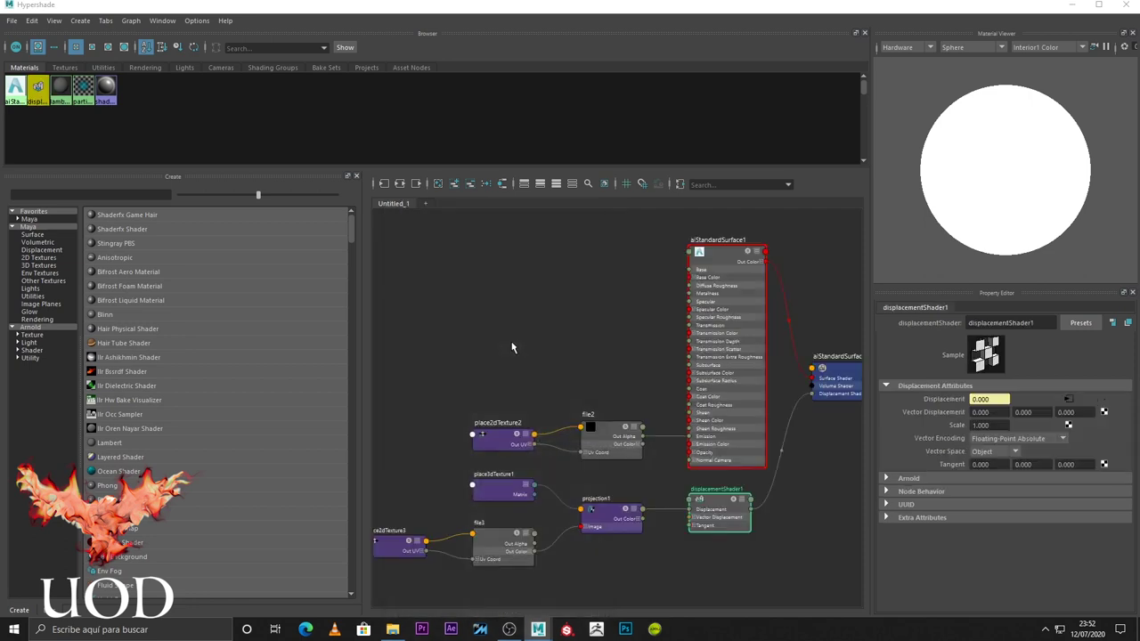
pyautogui.moveTo(585, 312)
pyautogui.keyDown('alt'); pyautogui.mouseDown()
pyautogui.moveTo(614, 293)
pyautogui.moveTo(615, 333)
pyautogui.moveTo(635, 326)
pyautogui.mouseUp(); pyautogui.keyUp('alt')
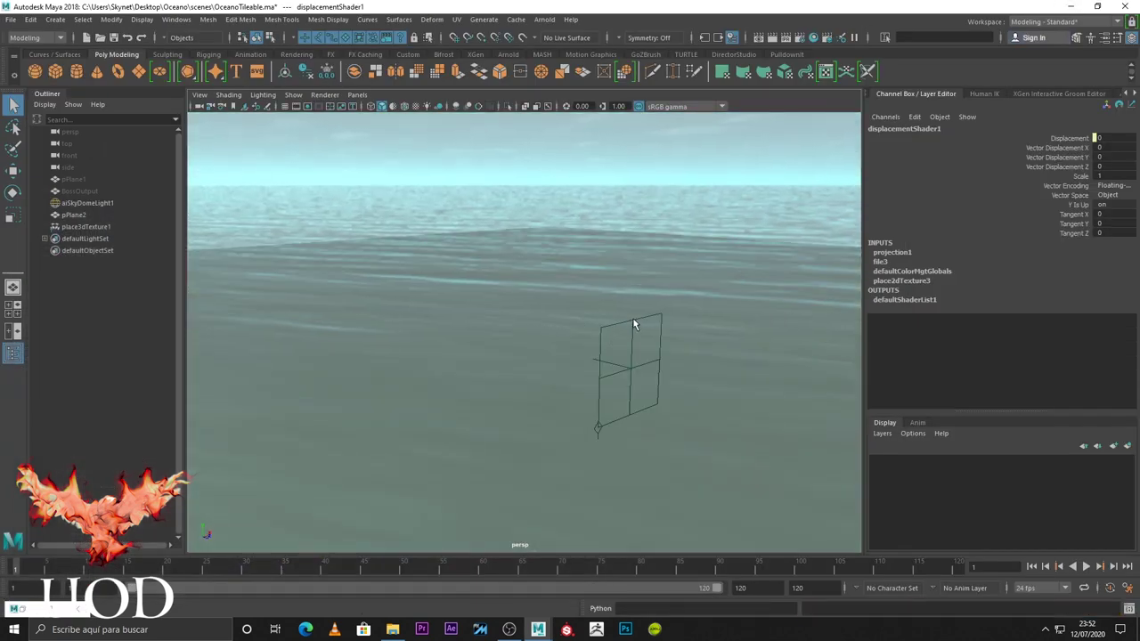
# Set place3dTexture1's Rotate X to -90
pyautogui.click(633, 324)
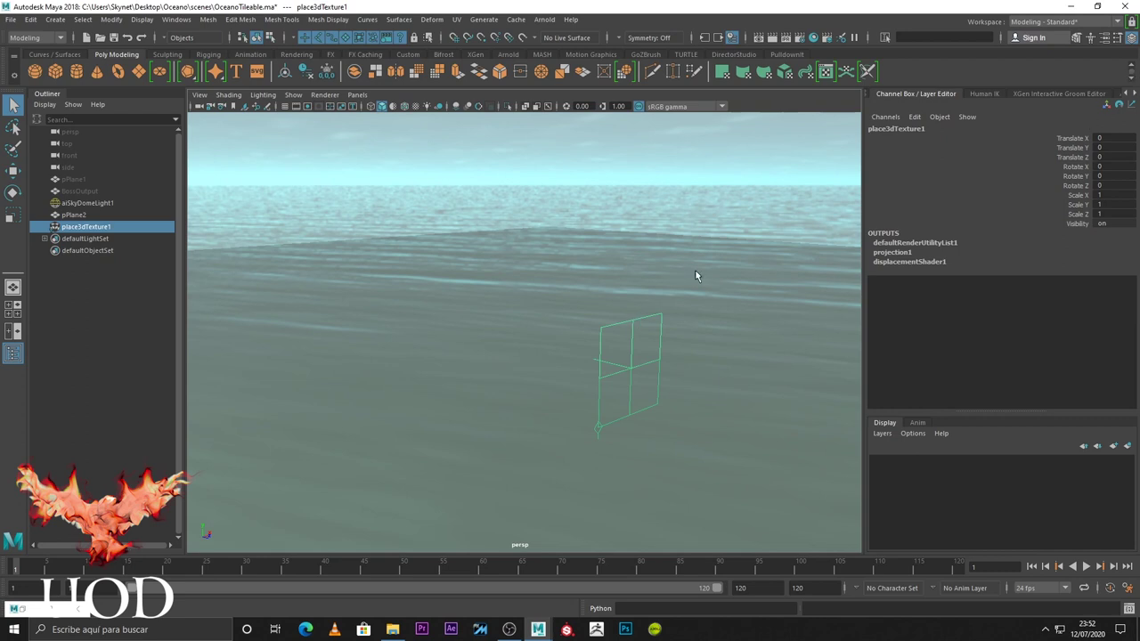
pyautogui.hotkey('ctrl', 'a')
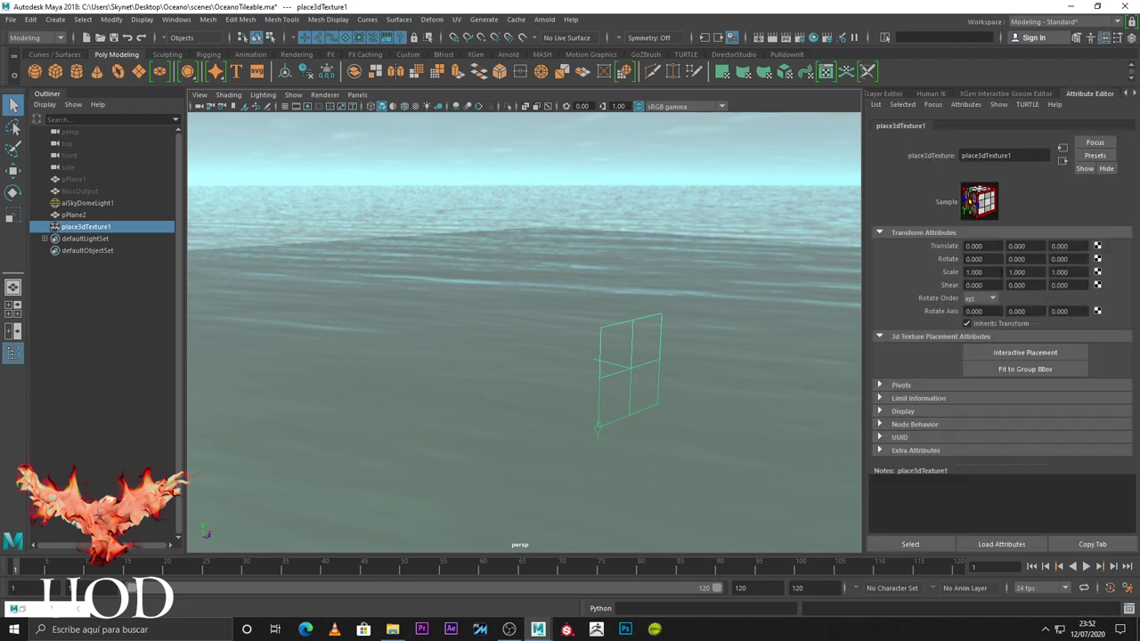
pyautogui.click(977, 259)
pyautogui.write('-90')
pyautogui.press('Return')
pyautogui.moveTo(555, 343)
pyautogui.keyDown('alt'); pyautogui.mouseDown()
pyautogui.moveTo(565, 318)
pyautogui.moveTo(597, 297)
pyautogui.moveTo(675, 288)
pyautogui.moveTo(574, 231)
pyautogui.mouseUp(); pyautogui.keyUp('alt')
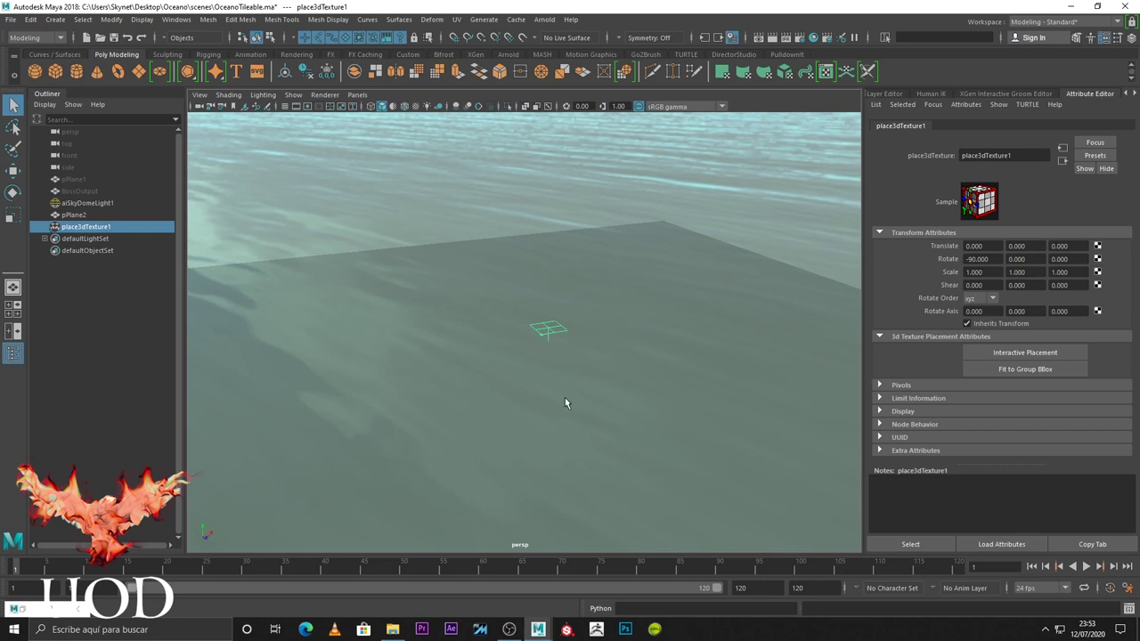
# Scale place3dTexture1 to 65 on X, Y and Z
pyautogui.click(997, 273)
pyautogui.write('65')
pyautogui.press('Tab')
pyautogui.write('65')
pyautogui.press('Tab')
pyautogui.write('65')
pyautogui.press('Return')
pyautogui.scroll(-5, 575, 244)
pyautogui.moveTo(575, 245)
pyautogui.keyDown('alt'); pyautogui.mouseDown()
pyautogui.moveTo(655, 280)
pyautogui.moveTo(549, 261)
pyautogui.moveTo(641, 363)
pyautogui.mouseUp(); pyautogui.keyUp('alt')
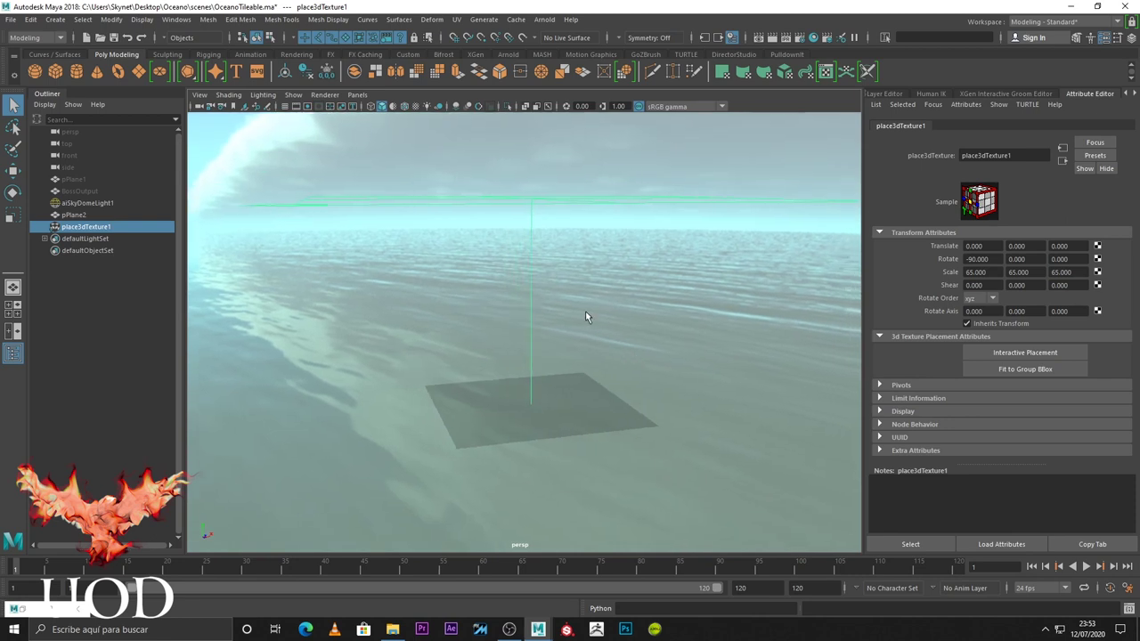
# Go through projection1 to file3 and browse from the Oceano project into its cache folder
pyautogui.click(1063, 162)
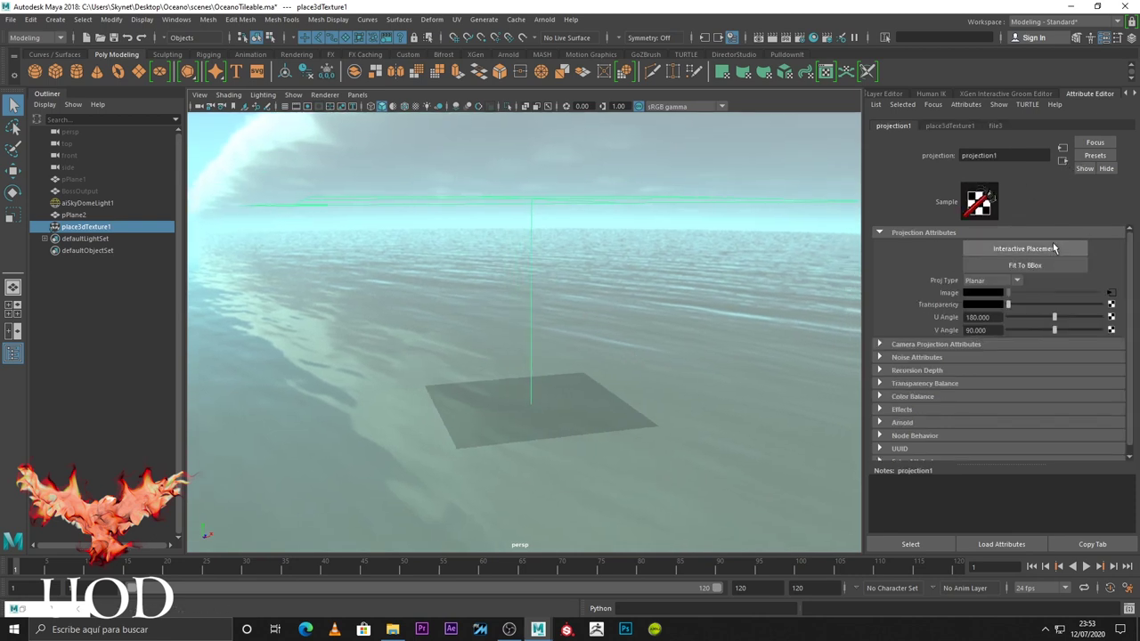
pyautogui.click(1111, 297)
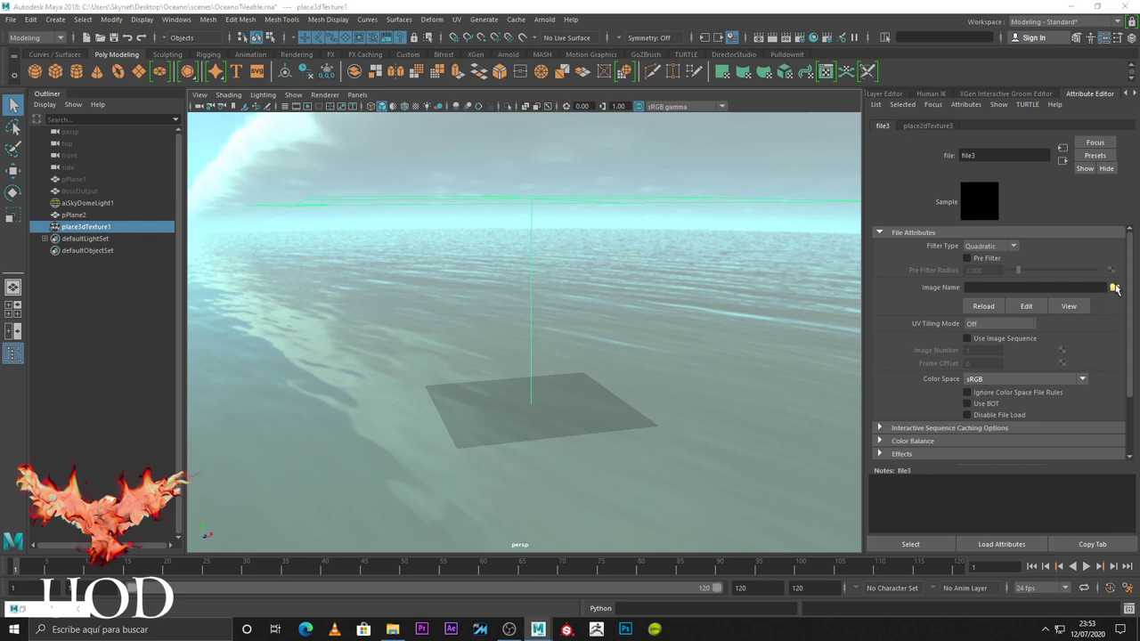
pyautogui.click(1114, 288)
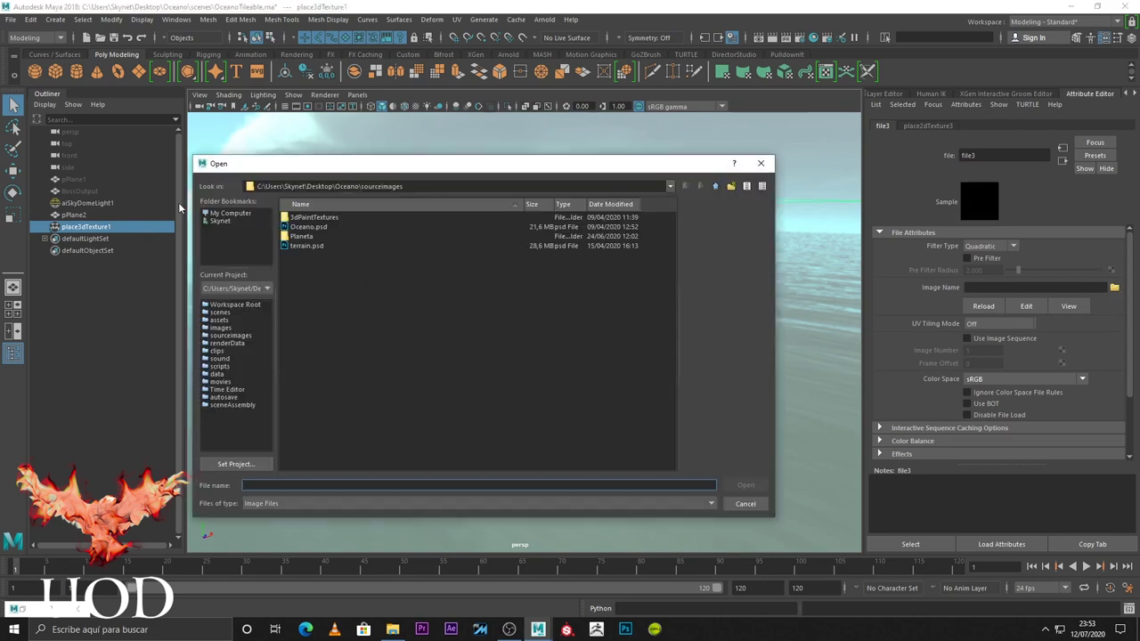
pyautogui.click(716, 187)
pyautogui.doubleClick(302, 236)
# Load BossSpectralWave1.0002.exr into file3 and enable Use Image Sequence
pyautogui.doubleClick(295, 236)
pyautogui.doubleClick(327, 227)
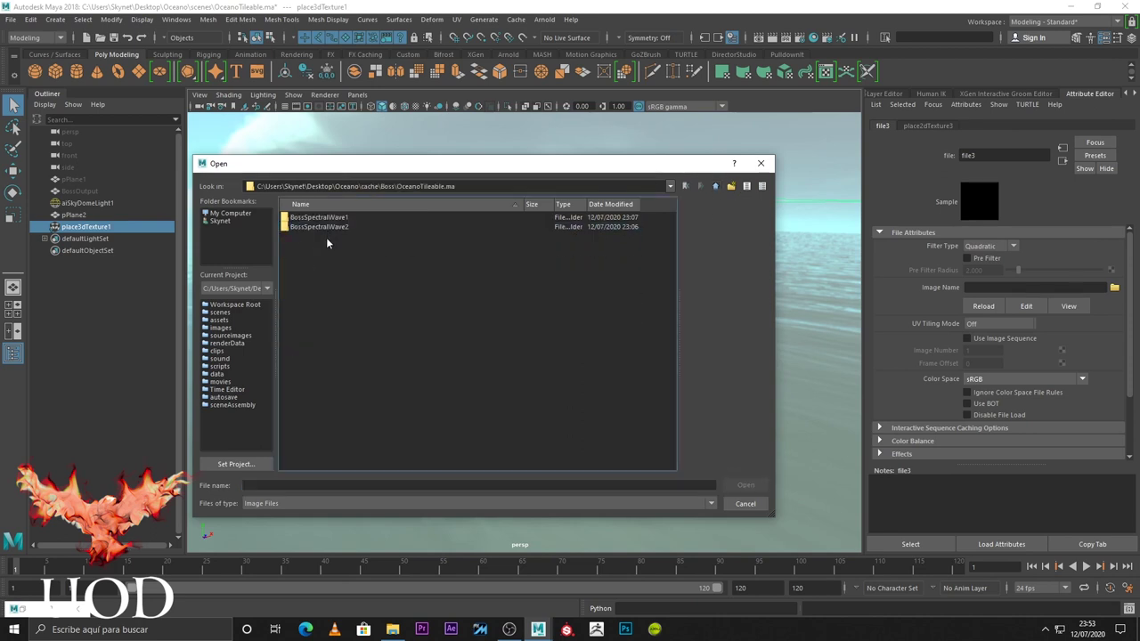
pyautogui.doubleClick(330, 219)
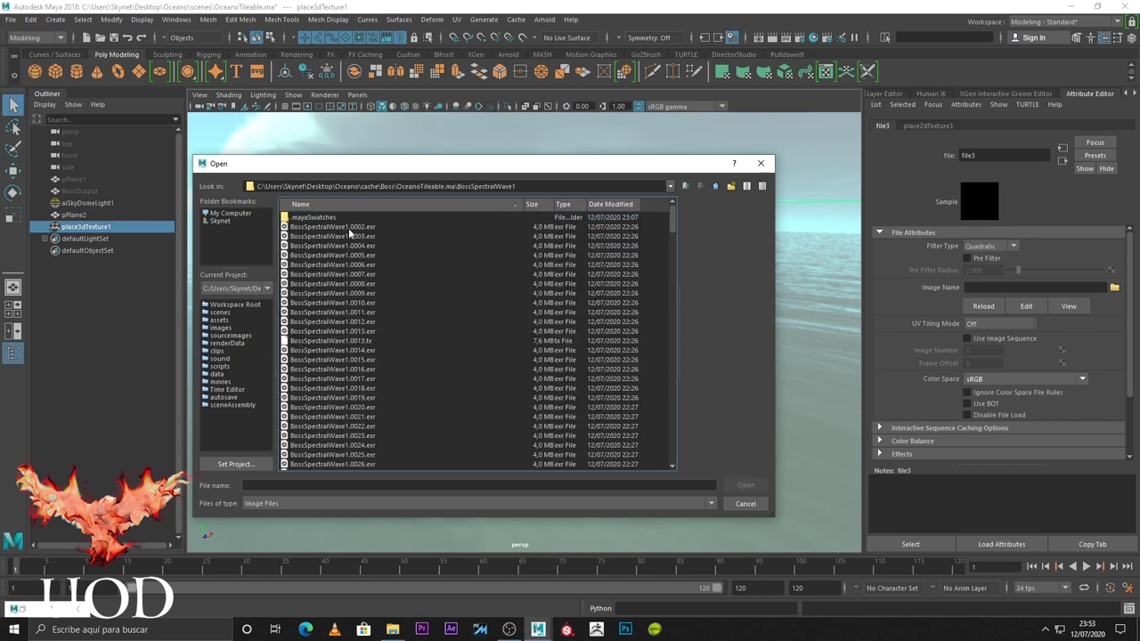
pyautogui.doubleClick(348, 228)
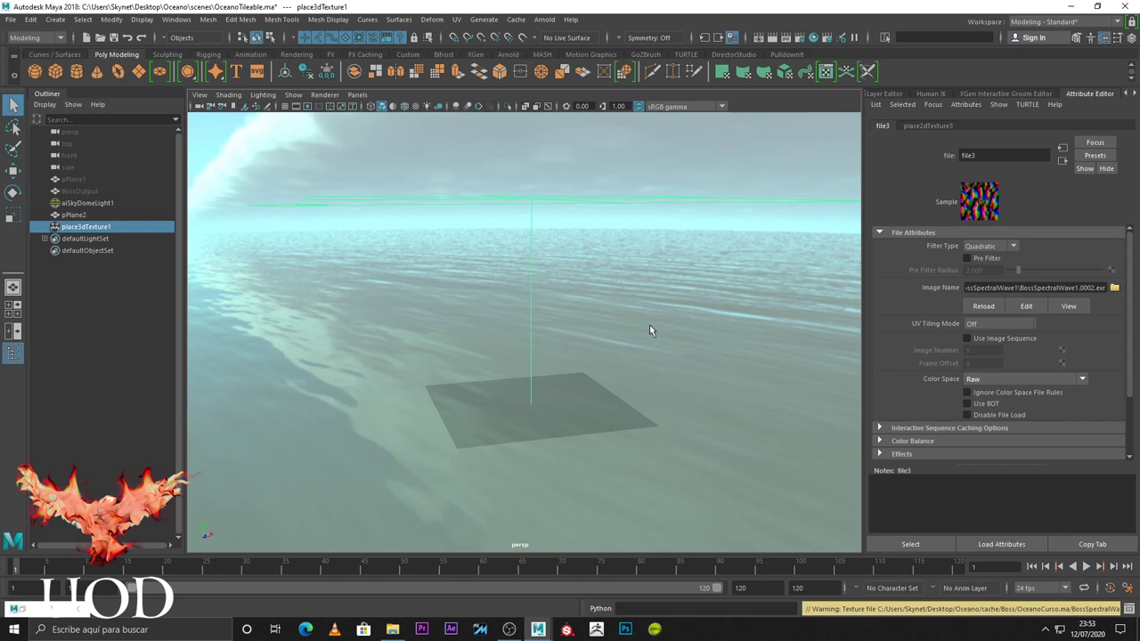
pyautogui.click(968, 340)
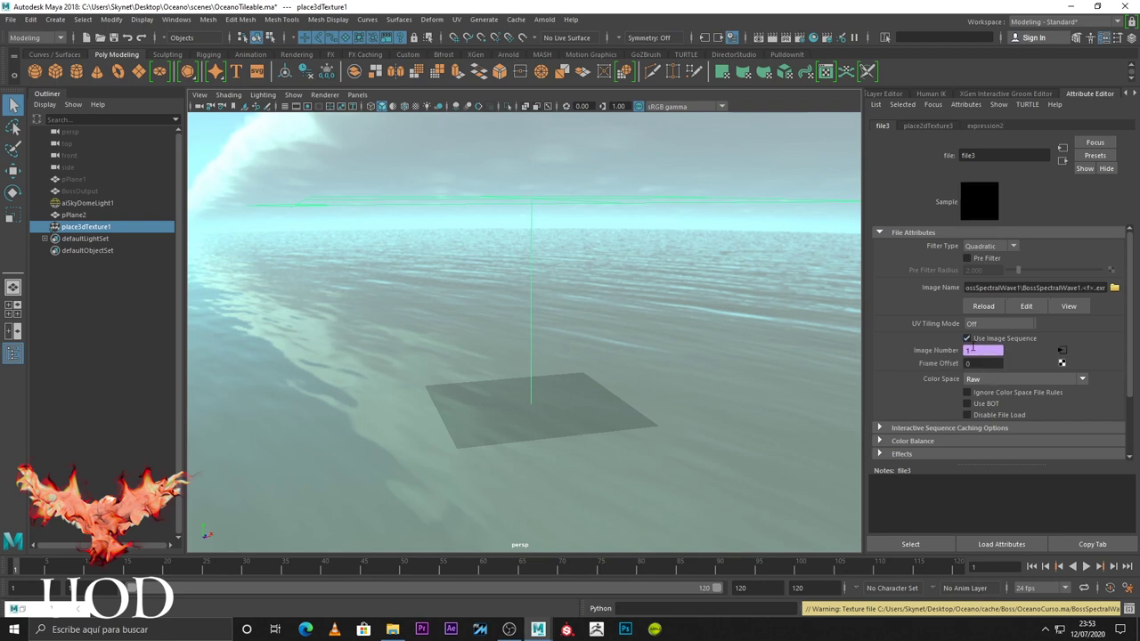
# Rewire projection1's Out Color from Displacement to the displacement shader's Vector Displacement
pyautogui.click(24, 611)
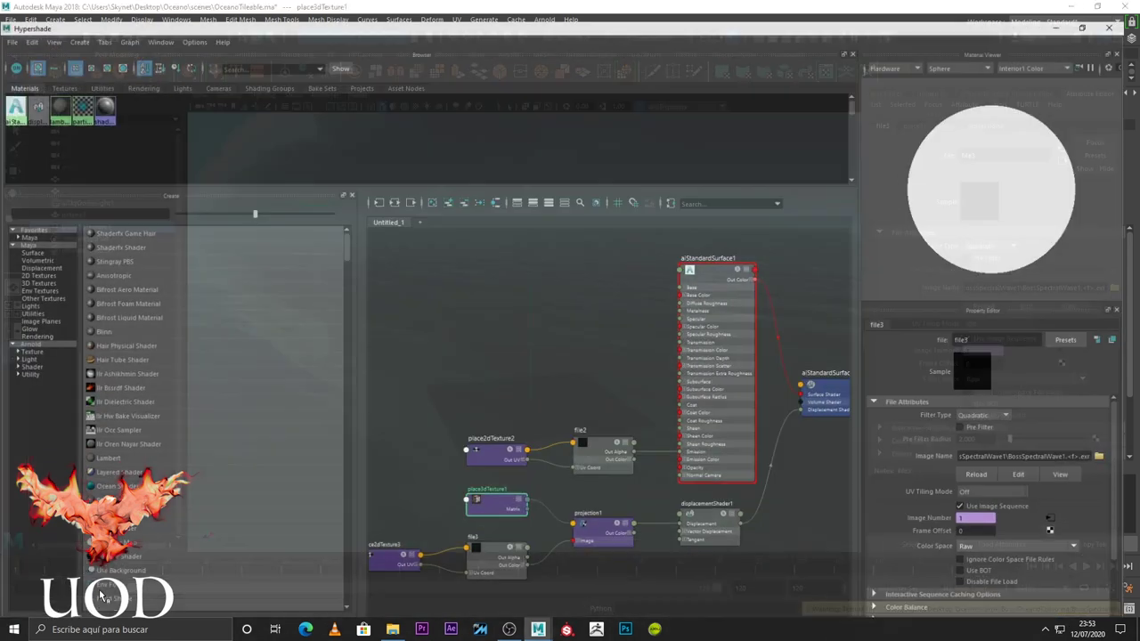
pyautogui.moveTo(624, 443); pyautogui.dragTo(651, 402, button='middle')
pyautogui.scroll(5, 645, 406)
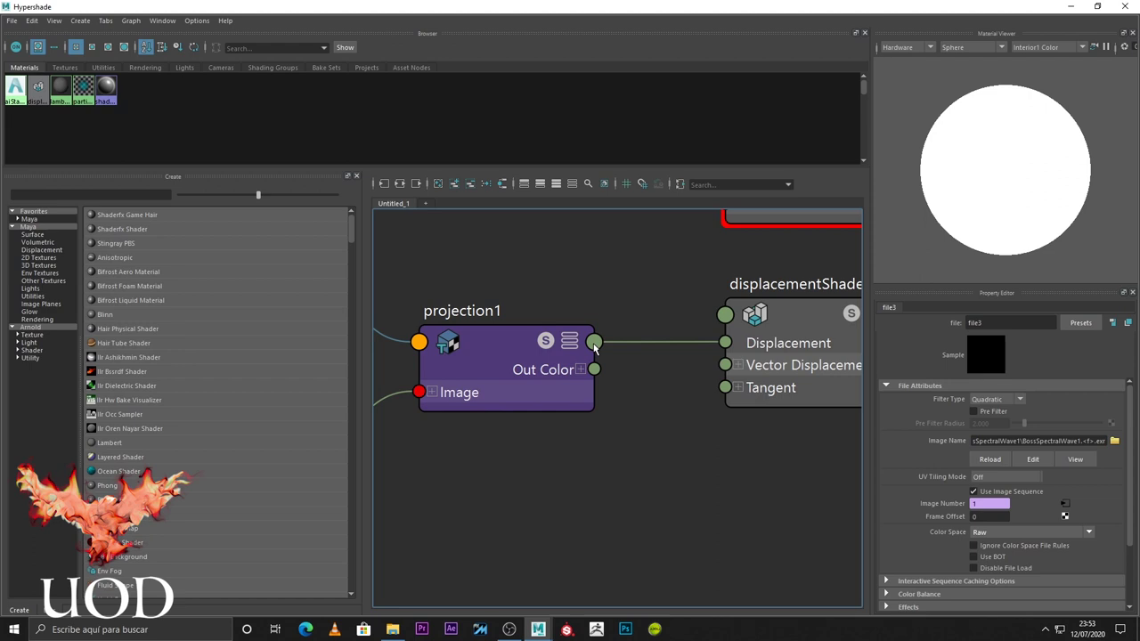
pyautogui.moveTo(725, 343)
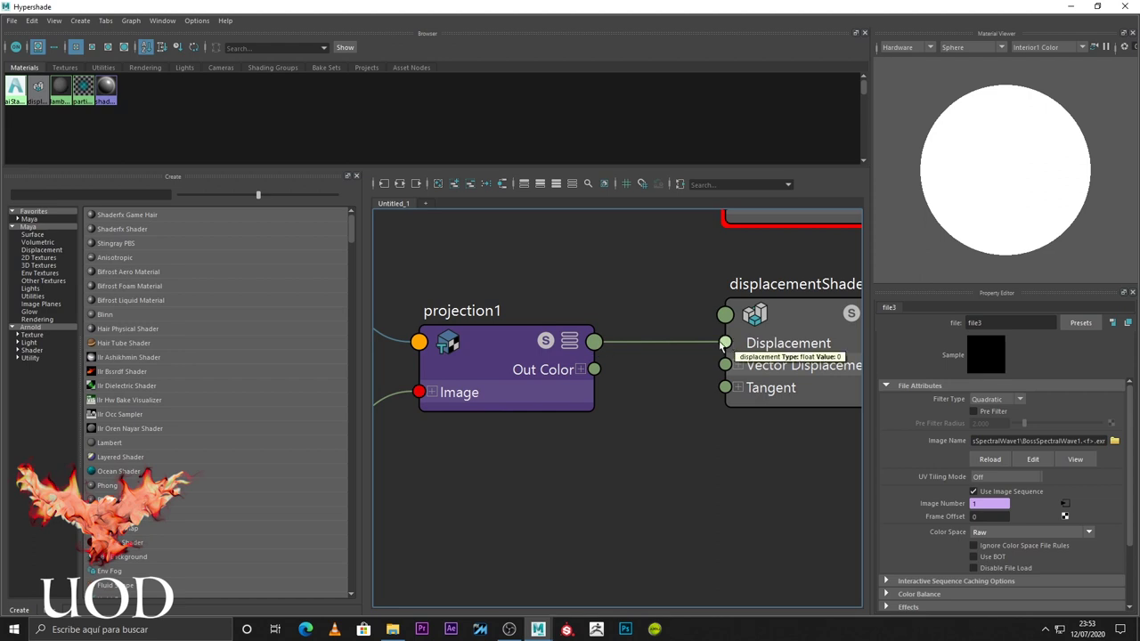
pyautogui.click(670, 339)
pyautogui.press('Delete')
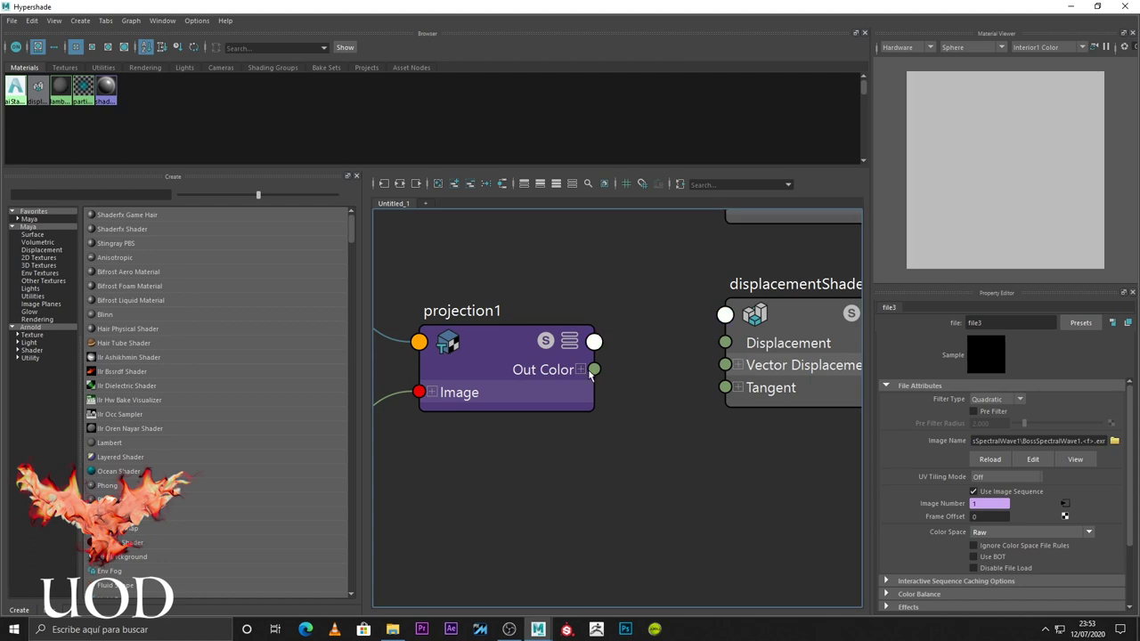
pyautogui.moveTo(594, 369); pyautogui.dragTo(725, 365)
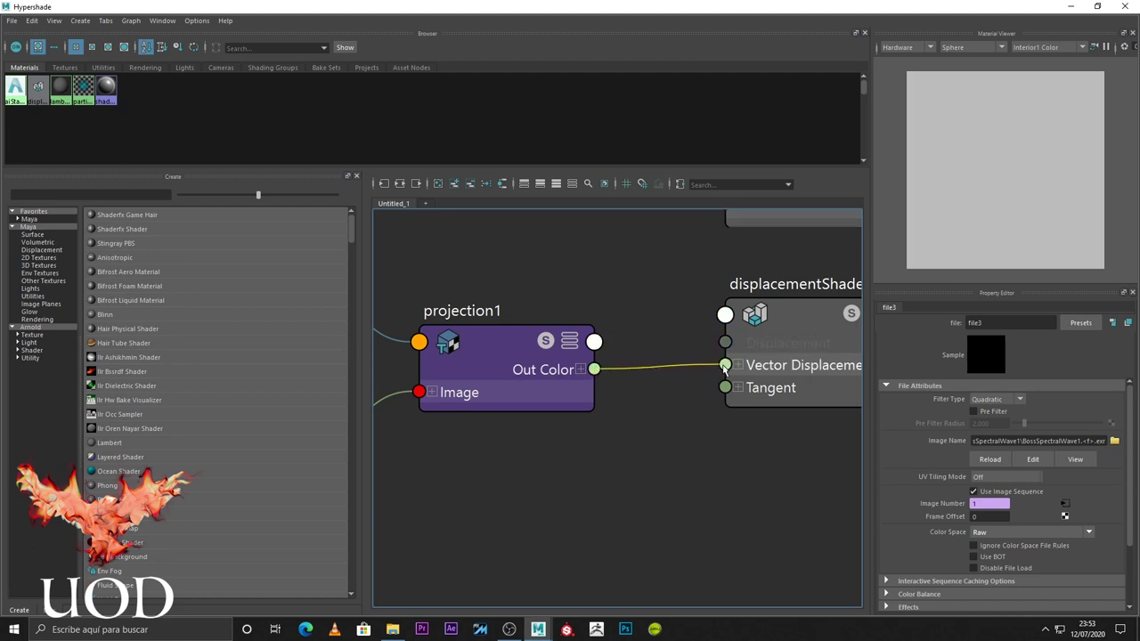
# Create a colorMath node and place colorMath1 below the other nodes
pyautogui.scroll(-5, 665, 450)
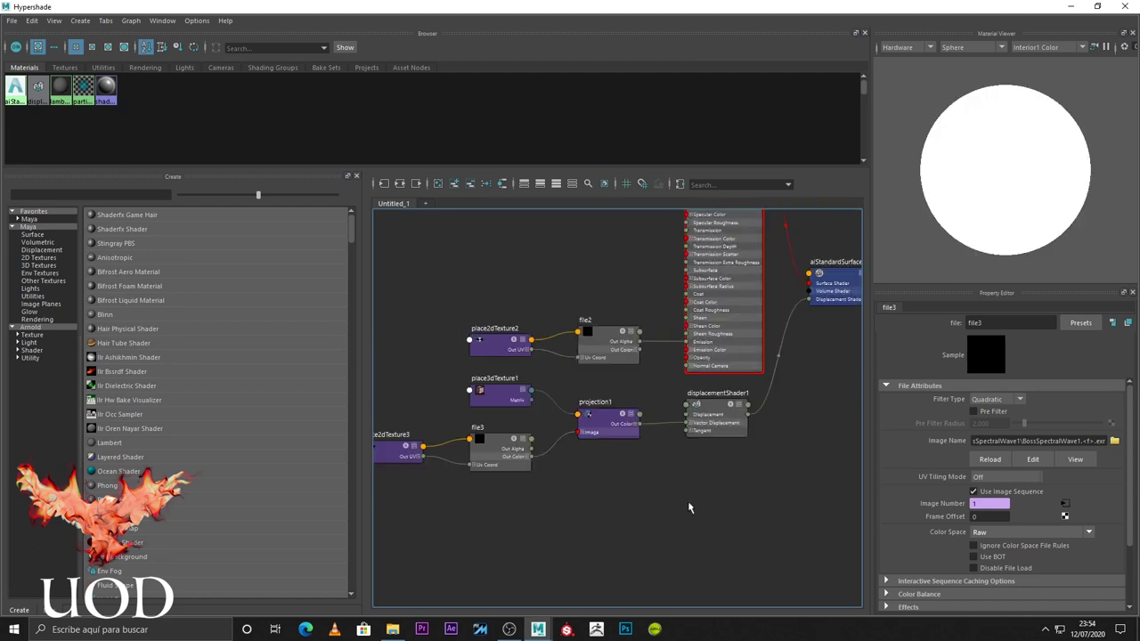
pyautogui.press('Tab')
pyautogui.write('col')
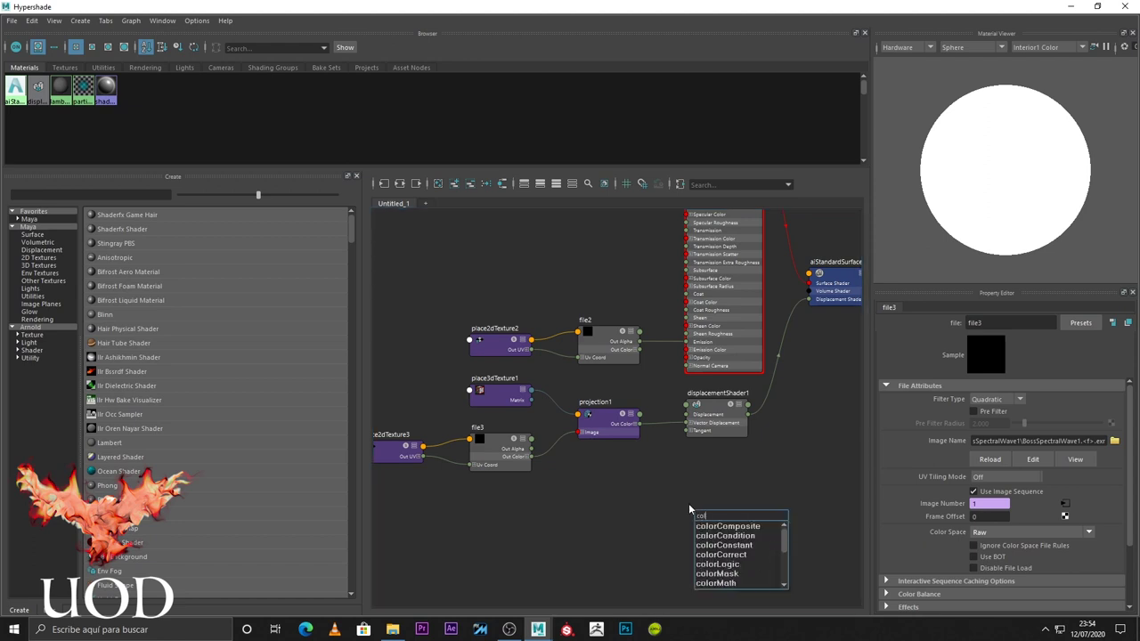
pyautogui.write('ormath')
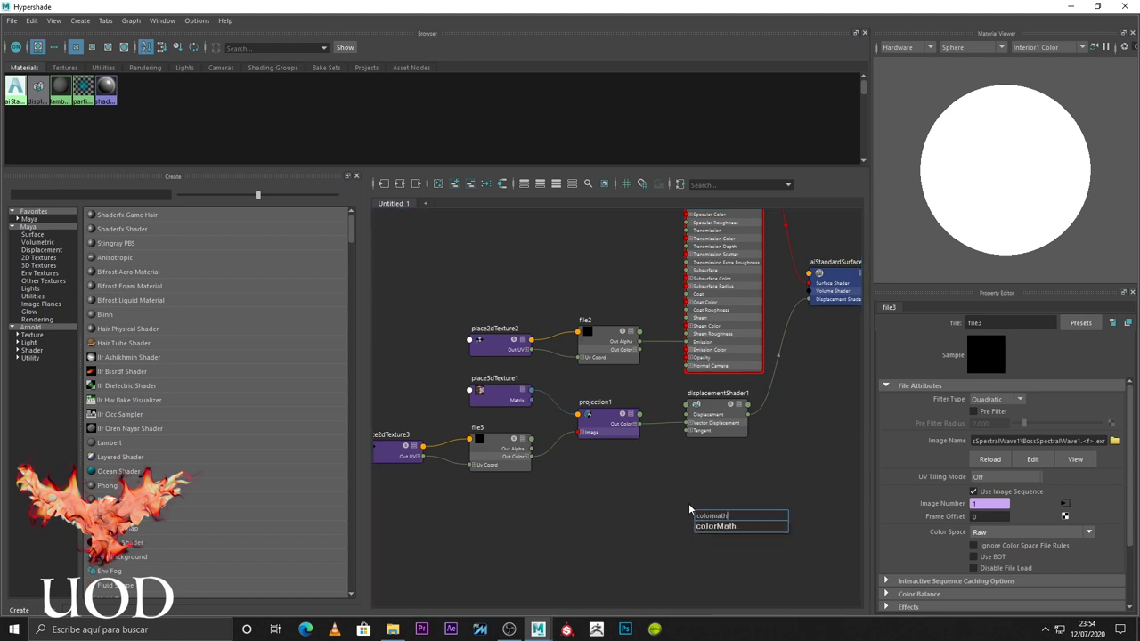
pyautogui.click(711, 527)
pyautogui.moveTo(725, 517); pyautogui.dragTo(706, 499)
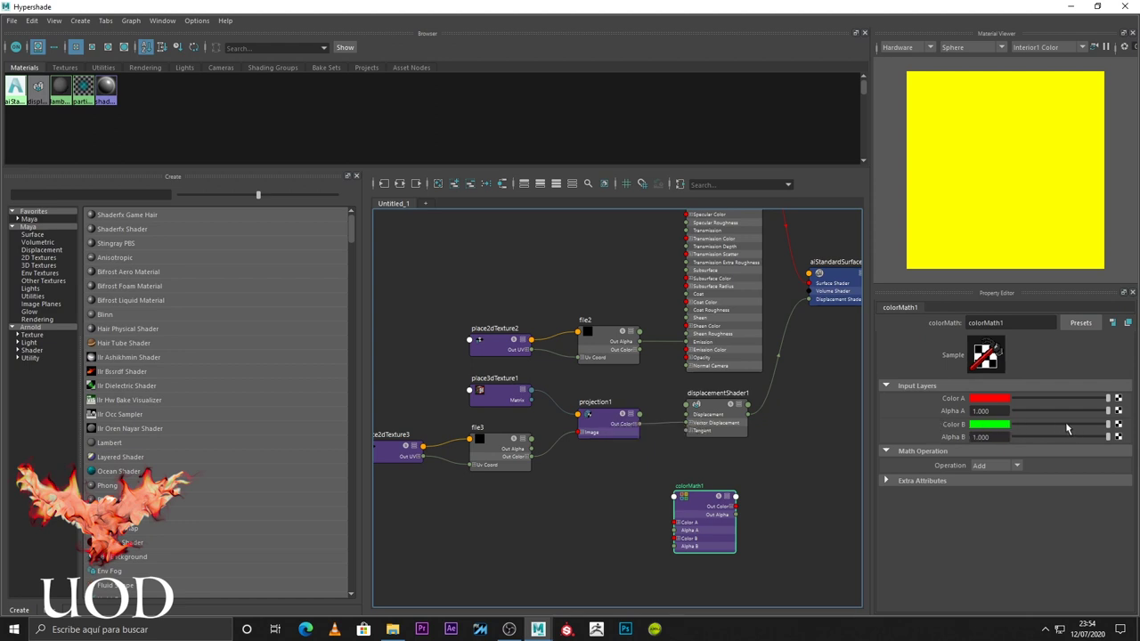
# Replace projection1's Vector Displacement link with a connection to colorMath1's Color A
pyautogui.click(606, 524)
pyautogui.press('Delete')
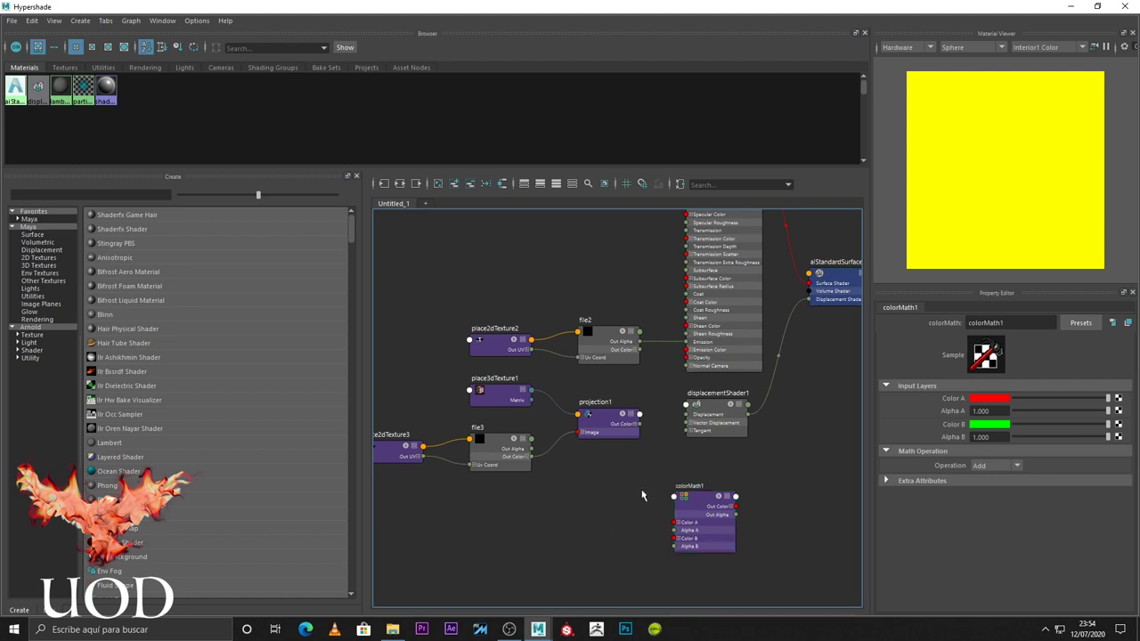
pyautogui.scroll(3, 642, 495)
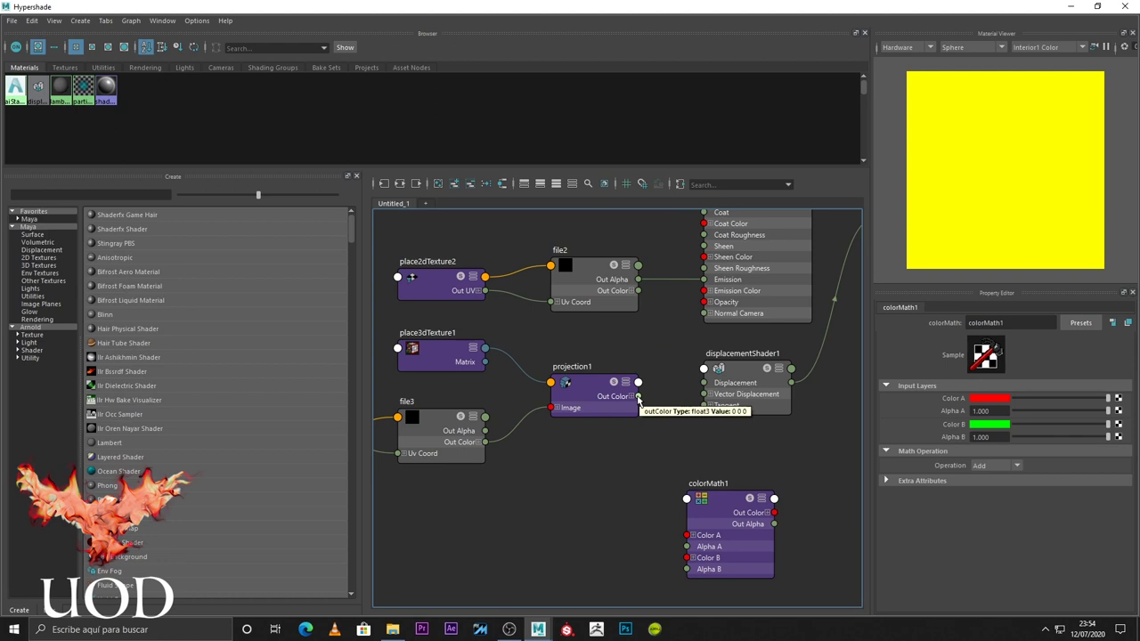
pyautogui.moveTo(641, 396); pyautogui.dragTo(686, 537)
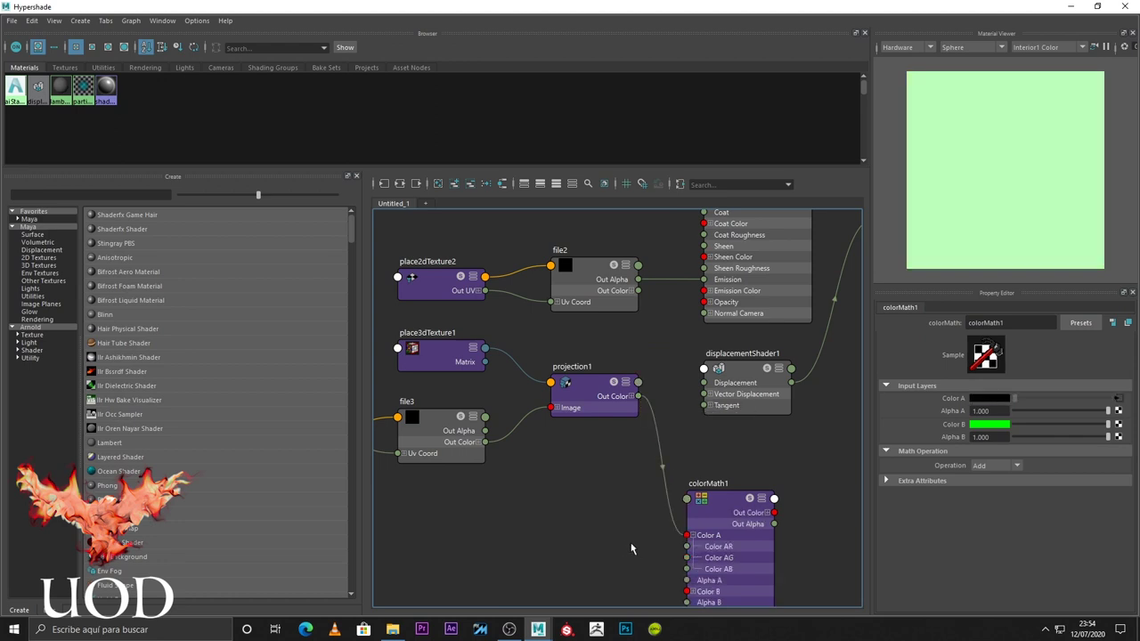
pyautogui.click(695, 536)
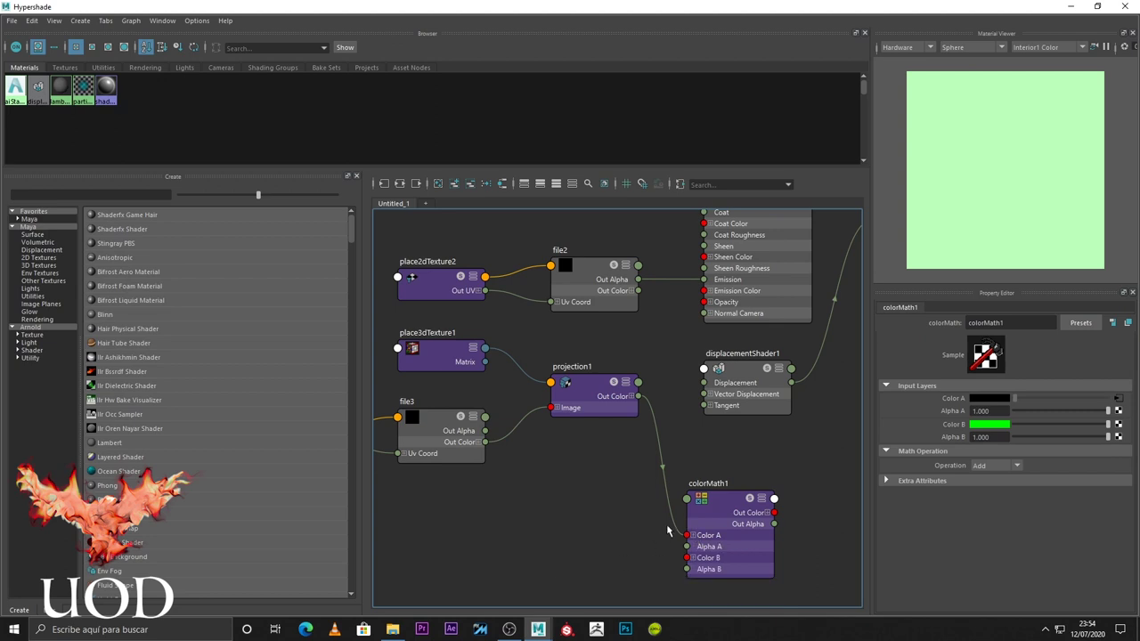
pyautogui.click(725, 503)
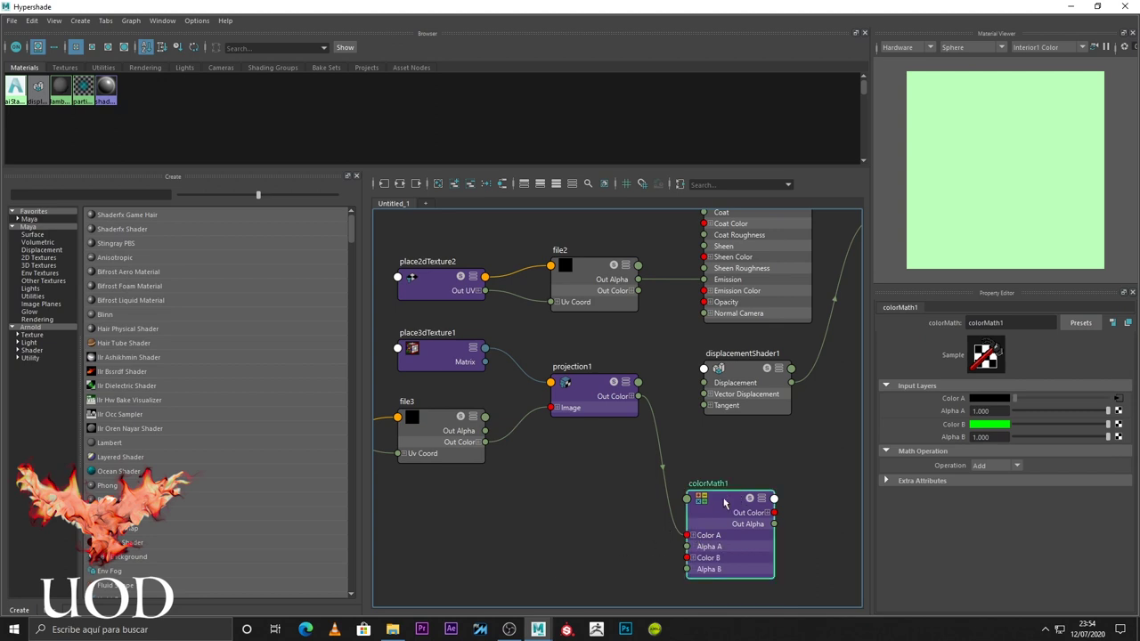
# Add a second file texture as a projection (projection2, file4) and minimize the Hypershade
pyautogui.click(1119, 425)
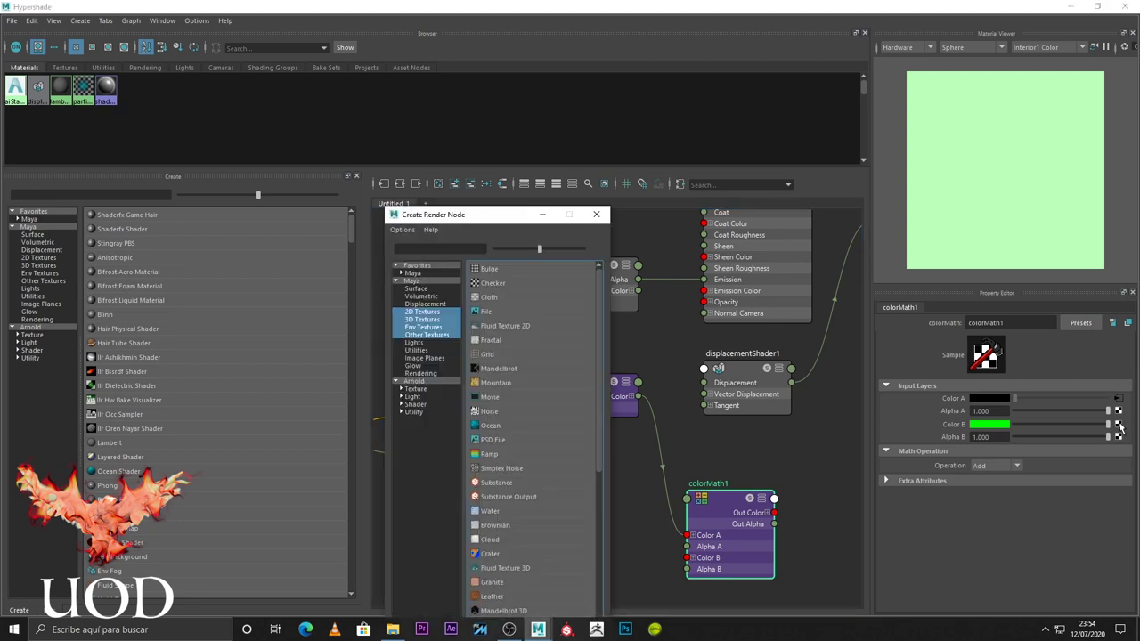
pyautogui.rightClick(485, 314)
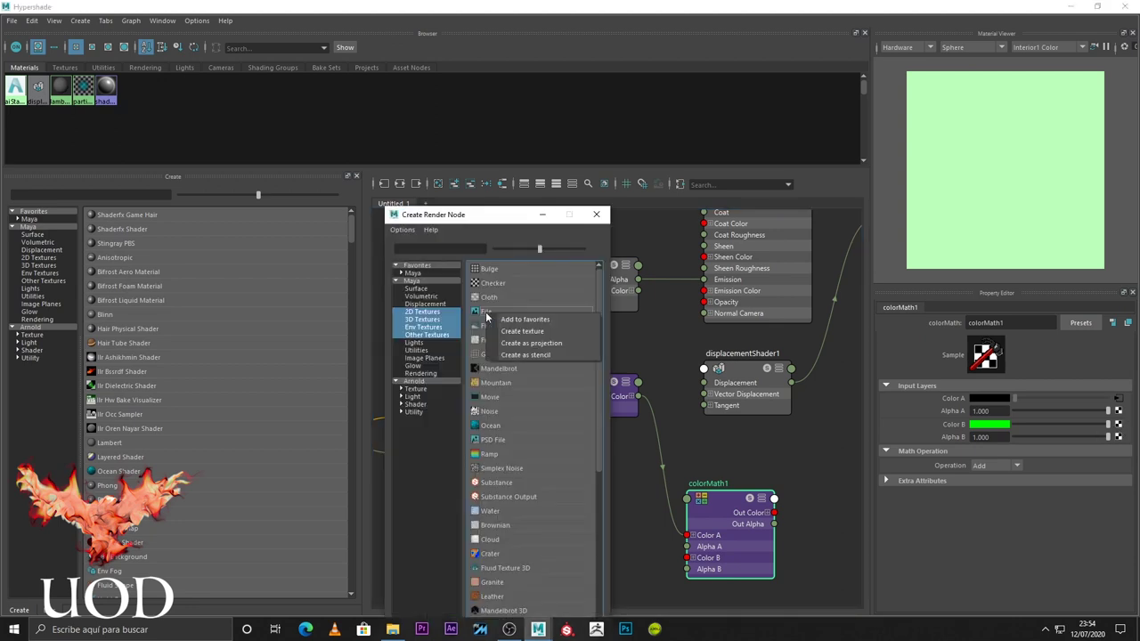
pyautogui.click(524, 344)
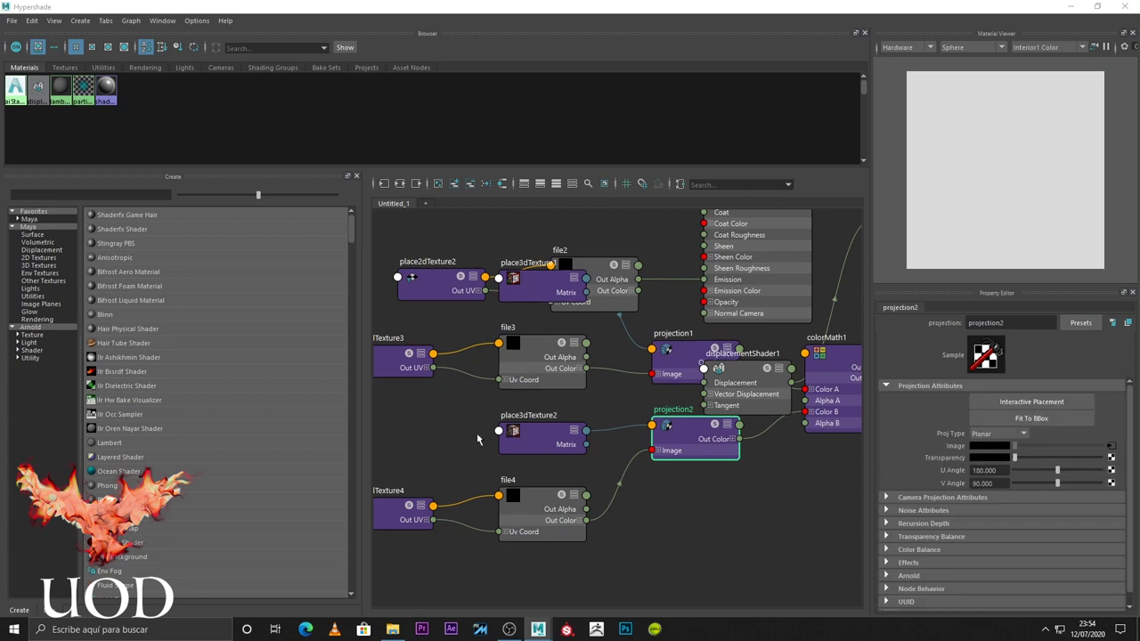
pyautogui.click(1072, 7)
pyautogui.scroll(2, 587, 387)
# Rotate place3dTexture2 -90 on X and scale it to 35 on all three axes
pyautogui.scroll(2, 581, 311)
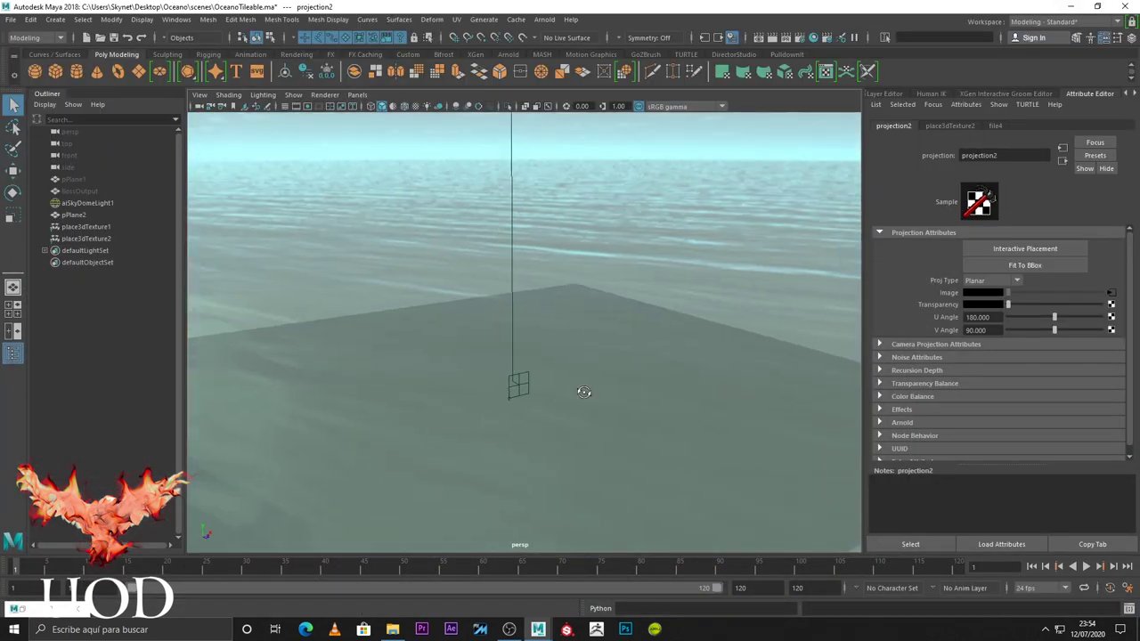
pyautogui.click(523, 374)
pyautogui.click(984, 260)
pyautogui.write('-90.000')
pyautogui.press('Return')
pyautogui.press('Tab')
pyautogui.press('Tab')
pyautogui.press('Tab')
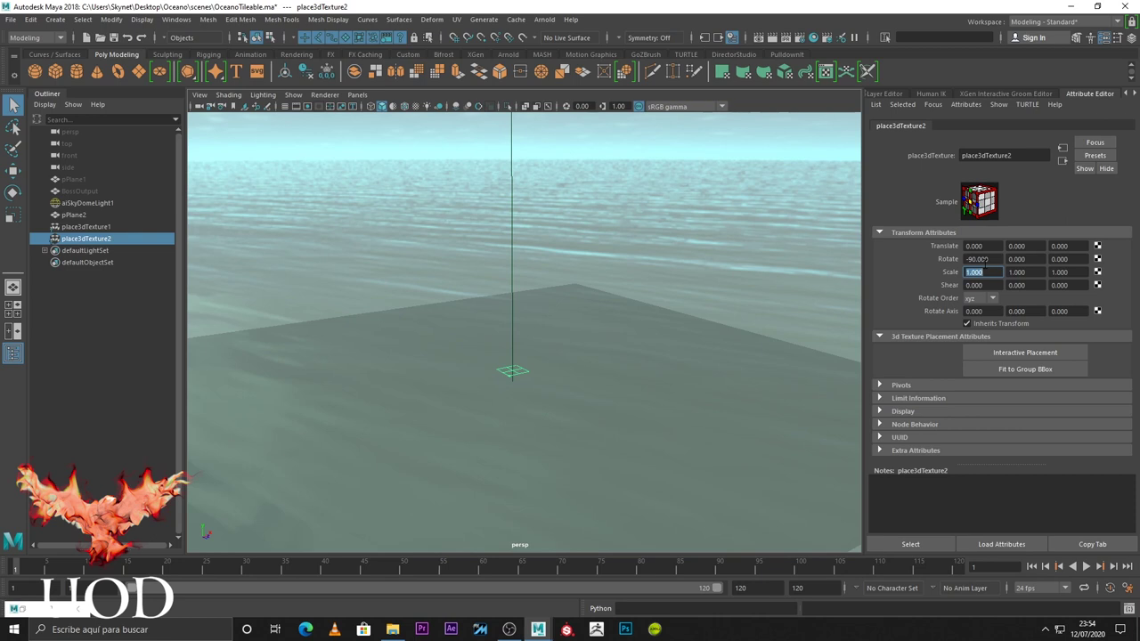
pyautogui.write('35')
pyautogui.press('Tab')
pyautogui.write('35')
pyautogui.press('Tab')
pyautogui.write('35')
pyautogui.press('Return')
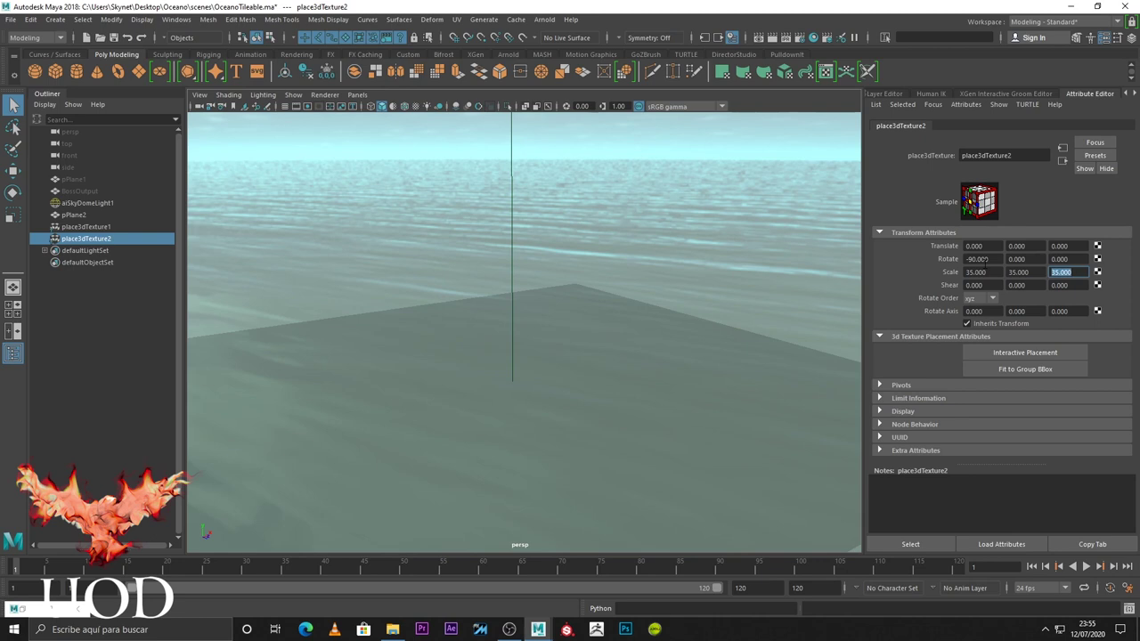
# Follow projection2 through to its file4 texture attributes
pyautogui.moveTo(632, 239)
pyautogui.keyDown('alt'); pyautogui.mouseDown()
pyautogui.moveTo(549, 257)
pyautogui.moveTo(625, 271)
pyautogui.mouseUp(); pyautogui.keyUp('alt')
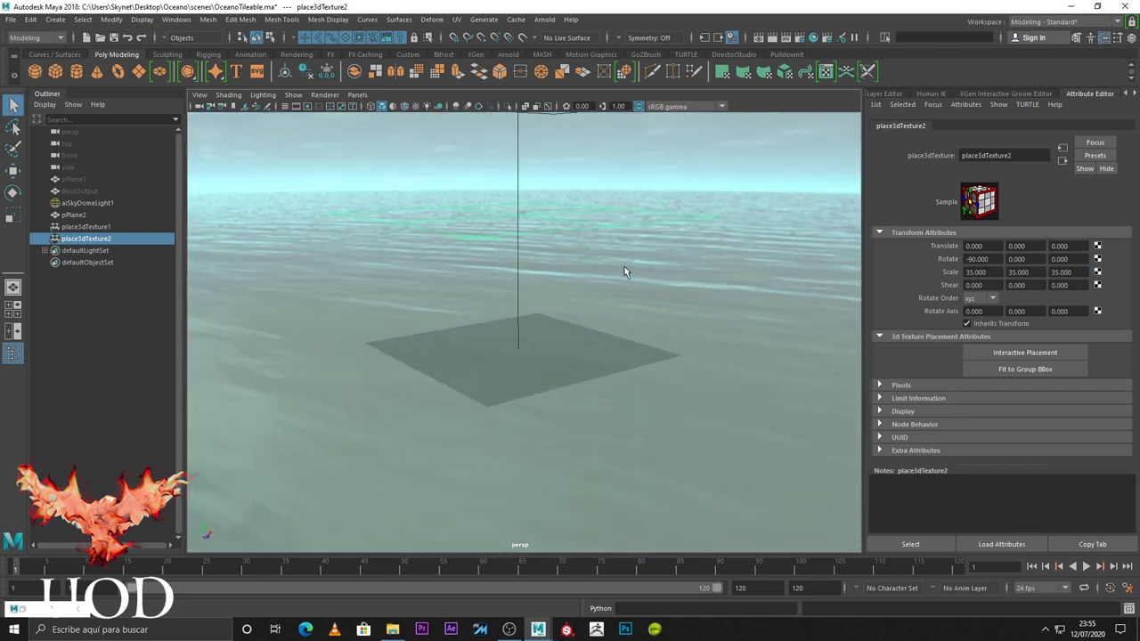
pyautogui.click(1063, 161)
pyautogui.click(1112, 293)
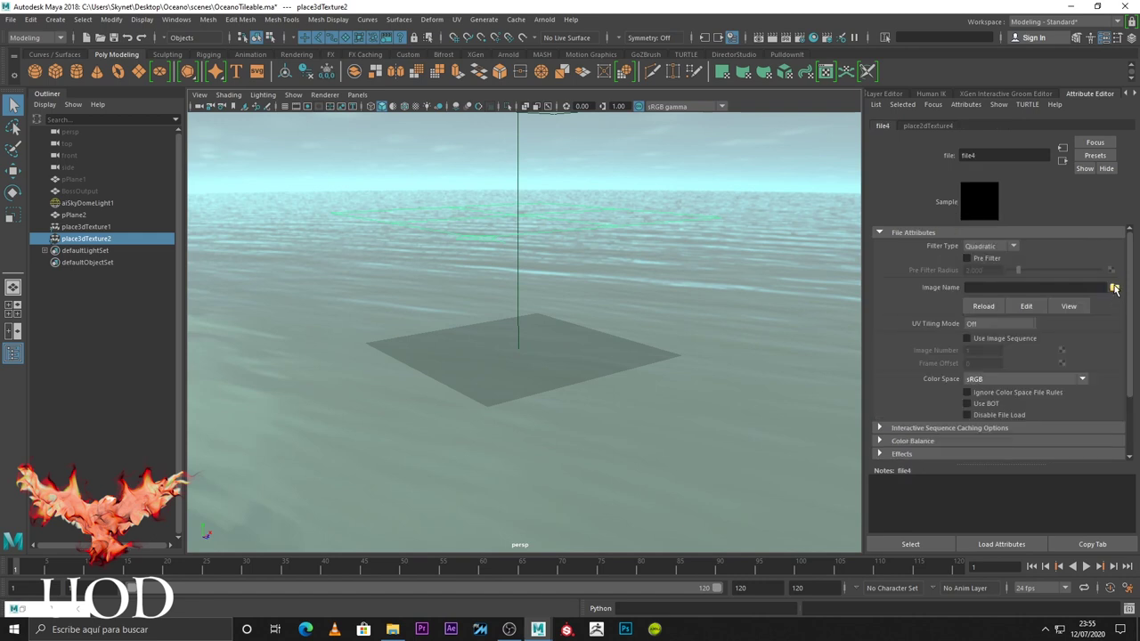
# Load BossSpectralWave2.0002.exr into file4 as an image sequence, then return to Hypershade
pyautogui.click(1113, 288)
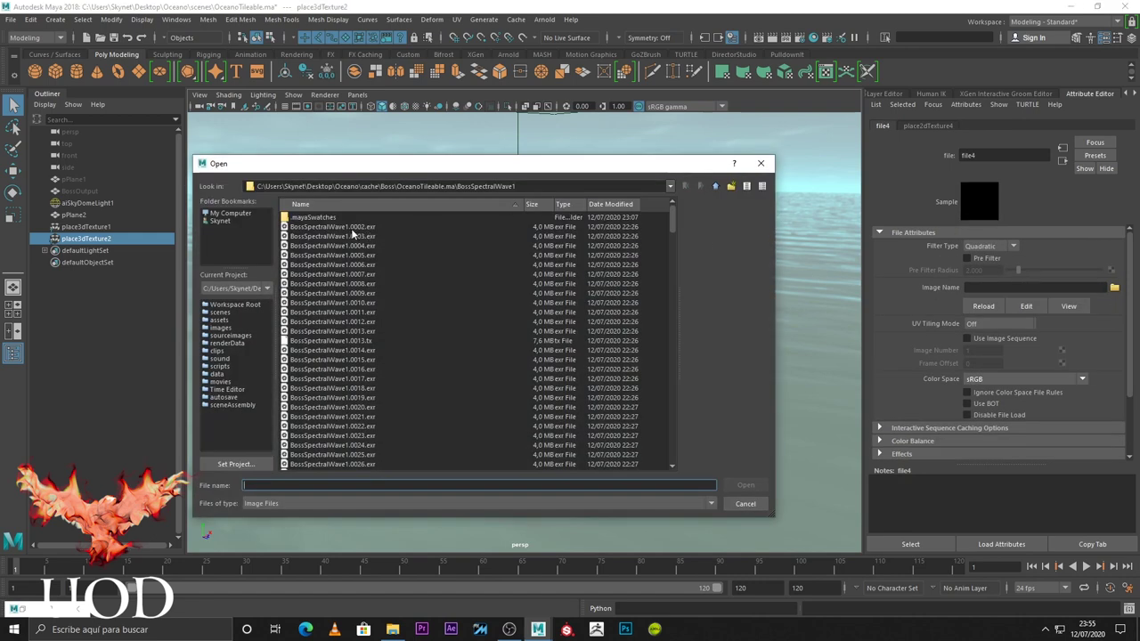
pyautogui.click(715, 187)
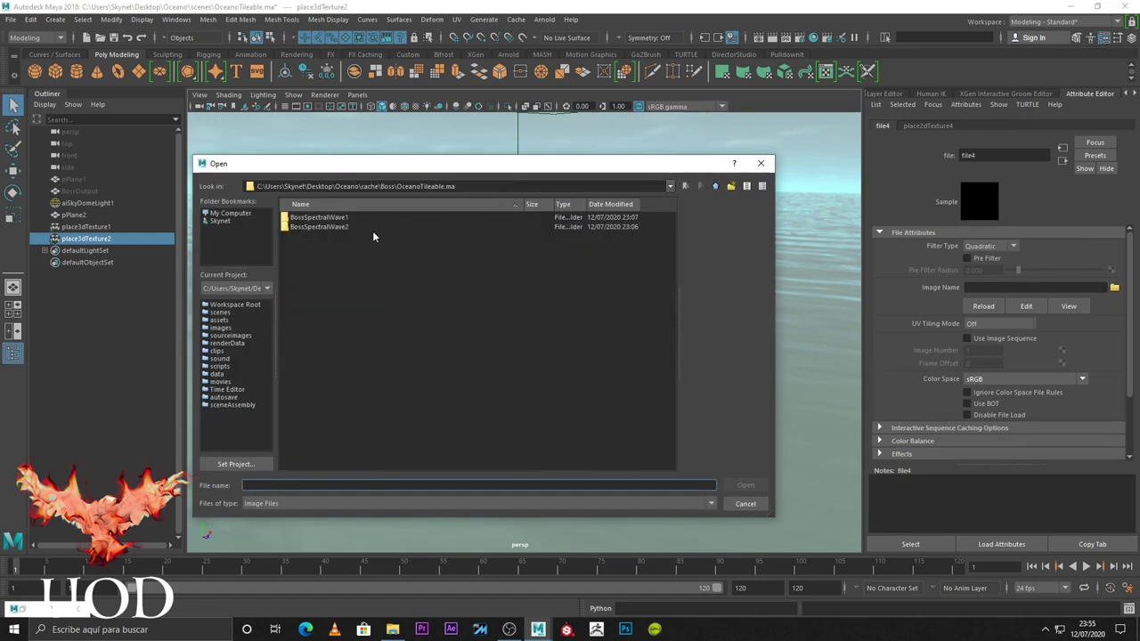
pyautogui.doubleClick(319, 228)
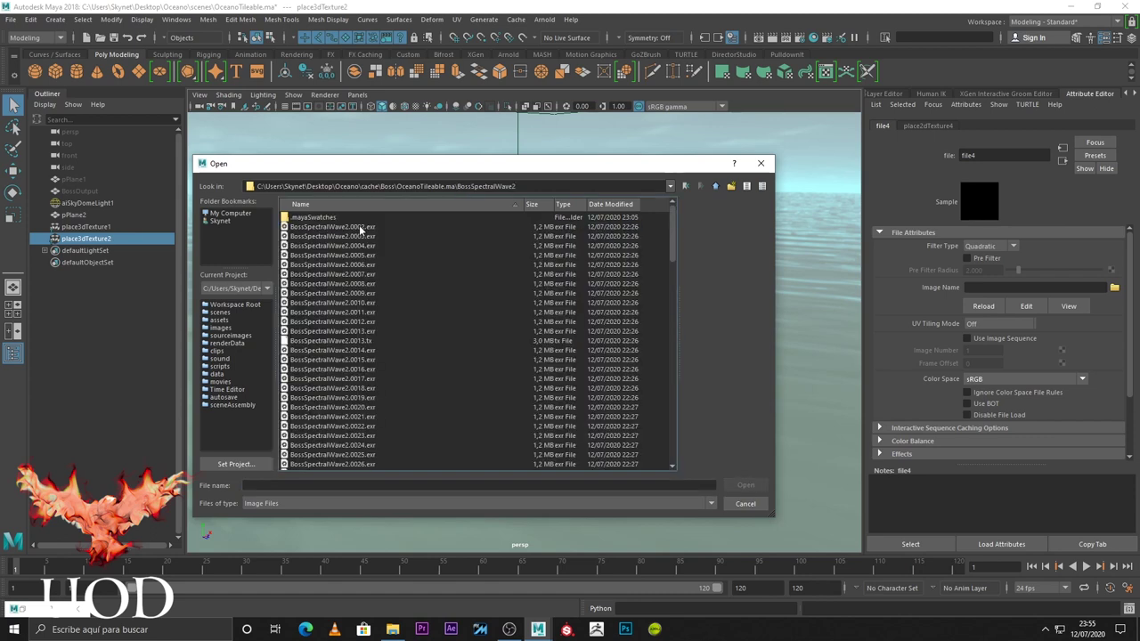
pyautogui.doubleClick(358, 228)
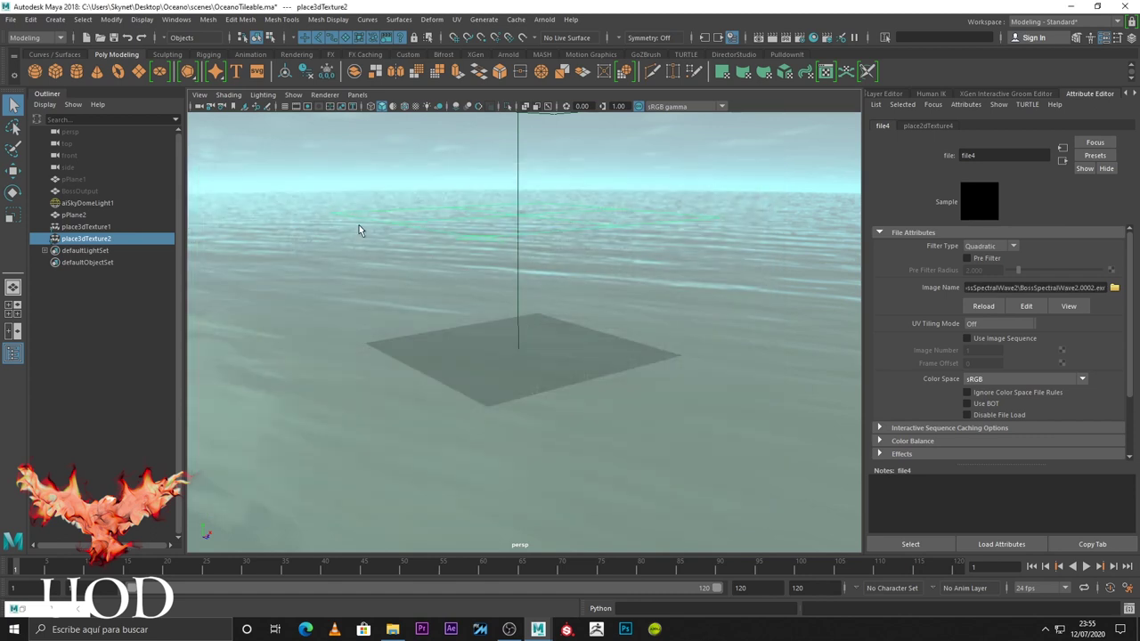
pyautogui.click(1002, 338)
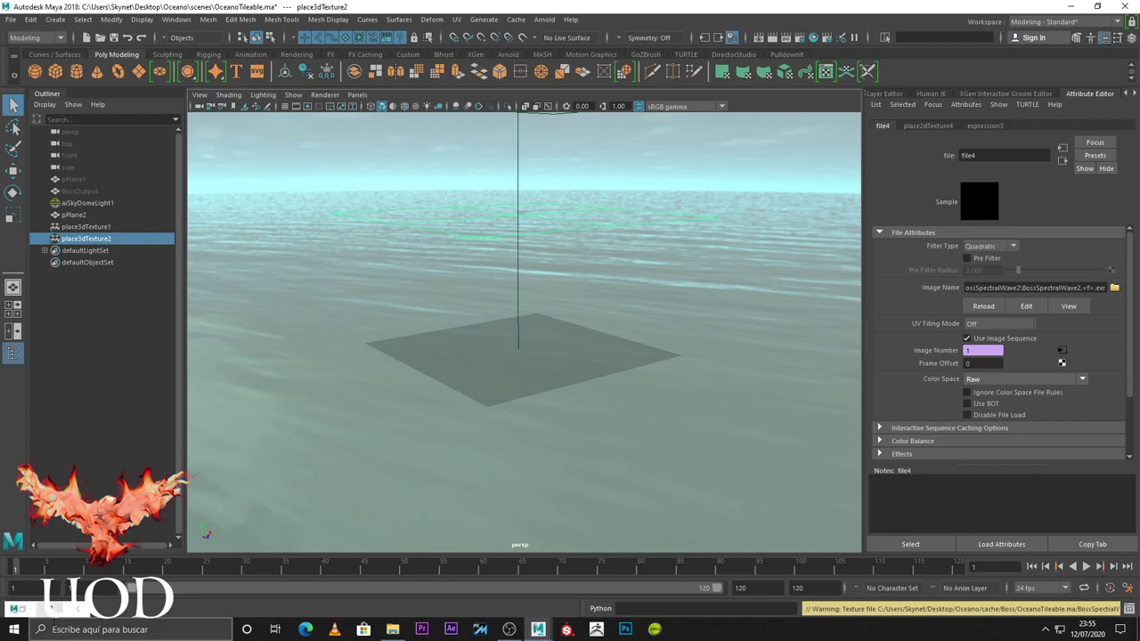
pyautogui.hotkey('alt', 'Tab')
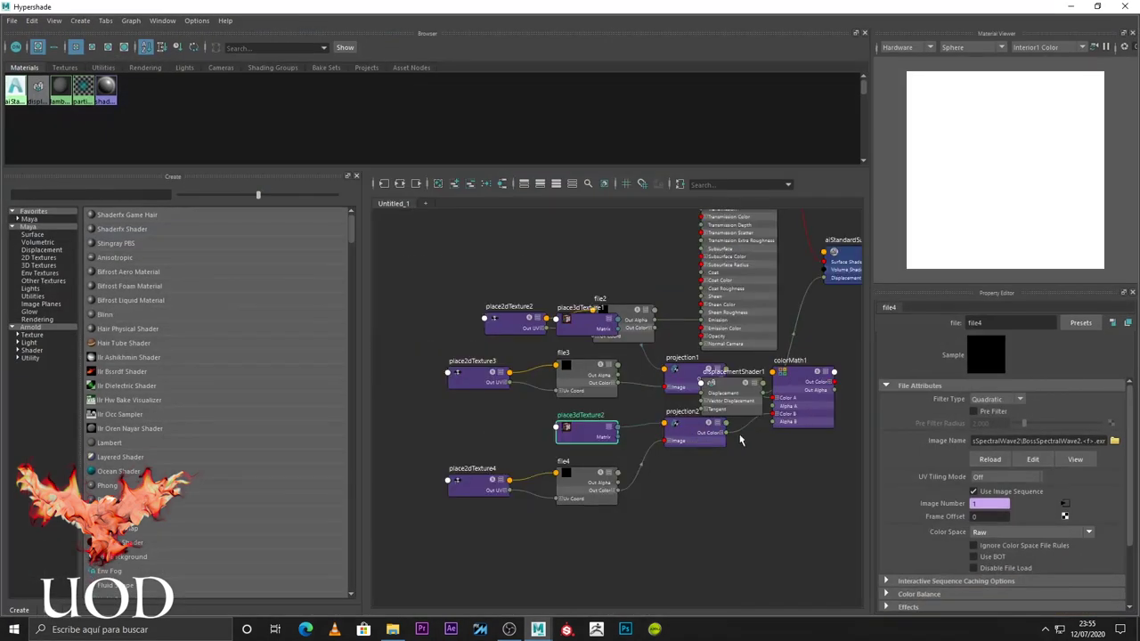
# Place displacementShader1 beside colorMath1 and connect Out Color to its Vector Displacement
pyautogui.moveTo(737, 387); pyautogui.dragTo(836, 461)
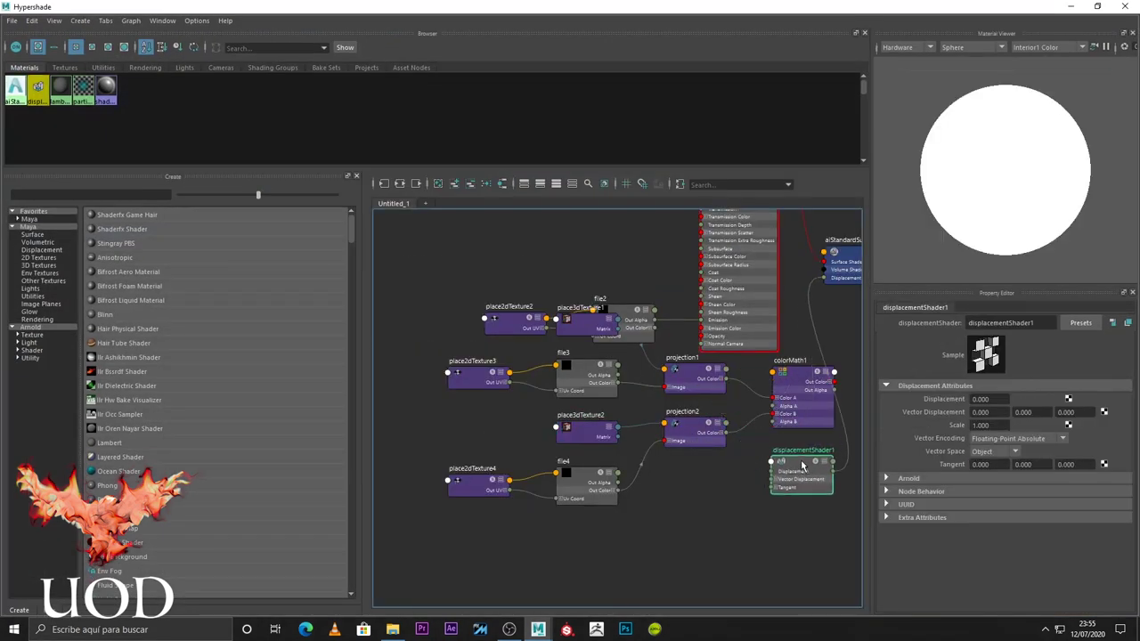
pyautogui.keyDown('alt'); pyautogui.moveTo(718, 517); pyautogui.dragTo(613, 485, button='middle'); pyautogui.keyUp('alt')
pyautogui.moveTo(664, 452)
pyautogui.mouseDown()
pyautogui.moveTo(695, 384)
pyautogui.moveTo(738, 363)
pyautogui.mouseUp()
pyautogui.scroll(3, 656, 427)
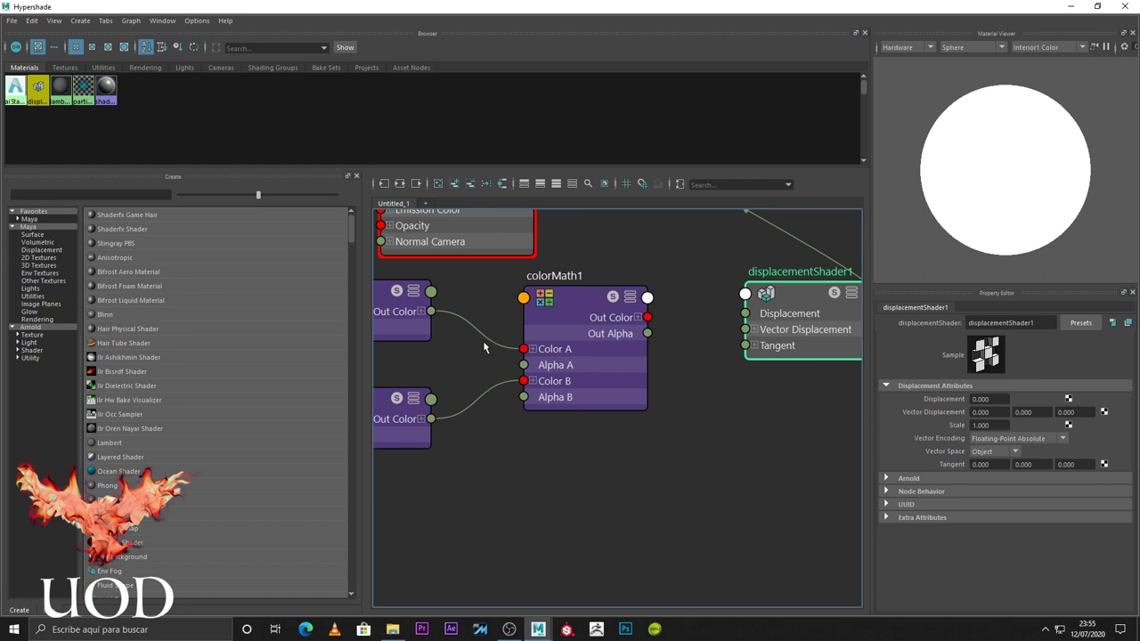
pyautogui.scroll(-3, 472, 376)
pyautogui.scroll(-2, 465, 382)
pyautogui.scroll(3, 582, 412)
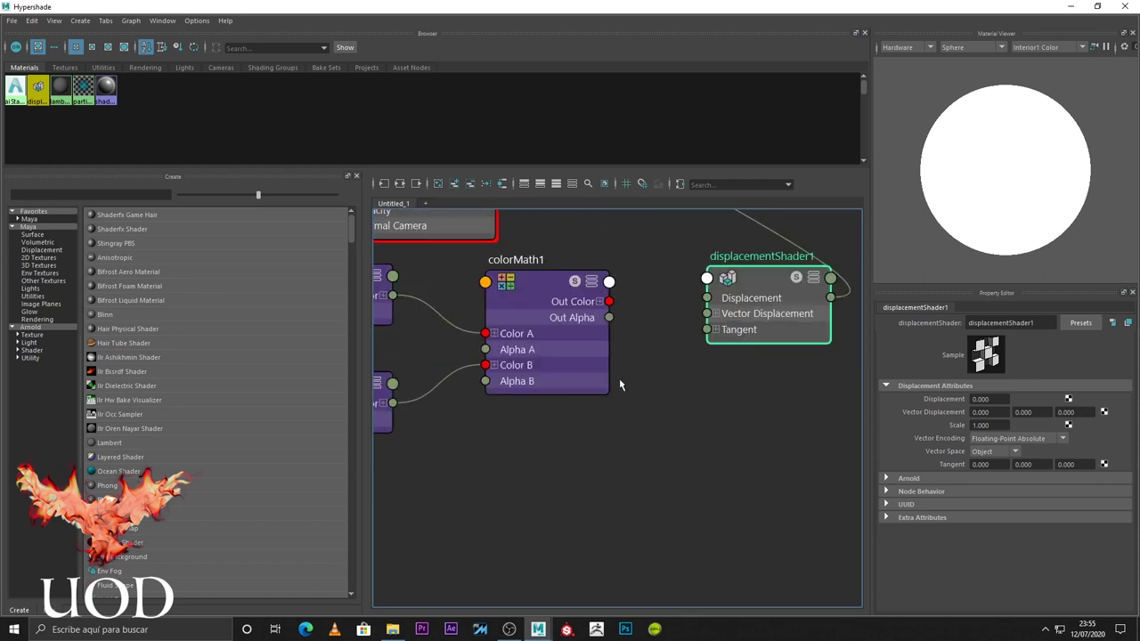
pyautogui.moveTo(609, 301); pyautogui.dragTo(709, 315)
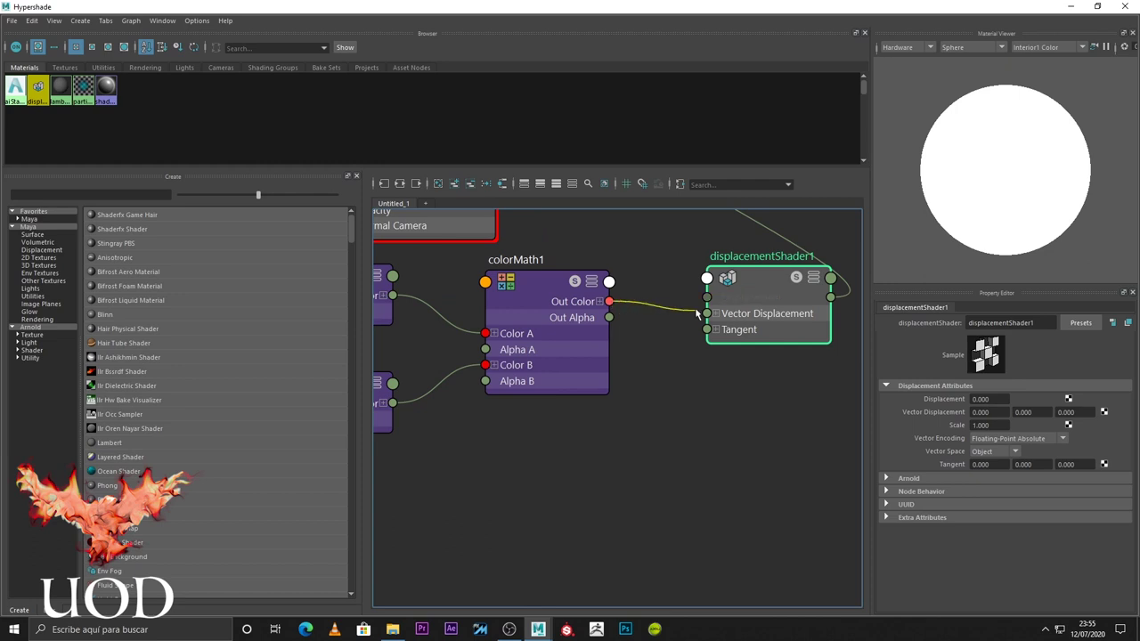
# Rearrange aiStandardSurface1, file2 and place2dTexture2 into a tidier graph layout
pyautogui.scroll(-4, 663, 434)
pyautogui.keyDown('alt'); pyautogui.moveTo(666, 454); pyautogui.dragTo(719, 497, button='middle'); pyautogui.keyUp('alt')
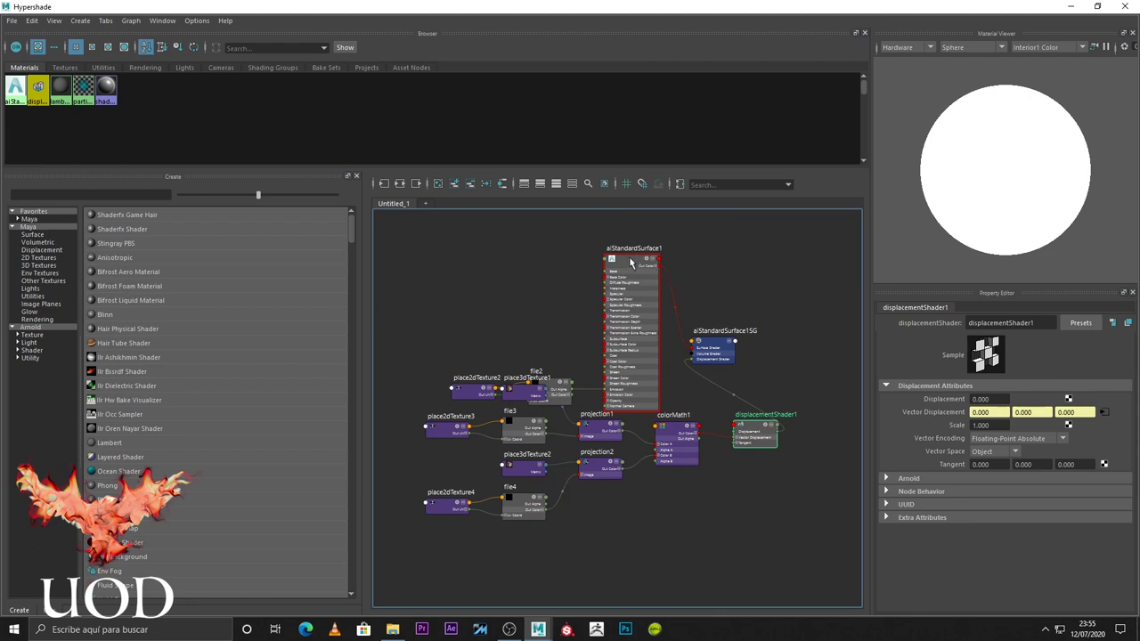
pyautogui.moveTo(633, 264); pyautogui.dragTo(644, 251)
pyautogui.moveTo(554, 386); pyautogui.dragTo(563, 320)
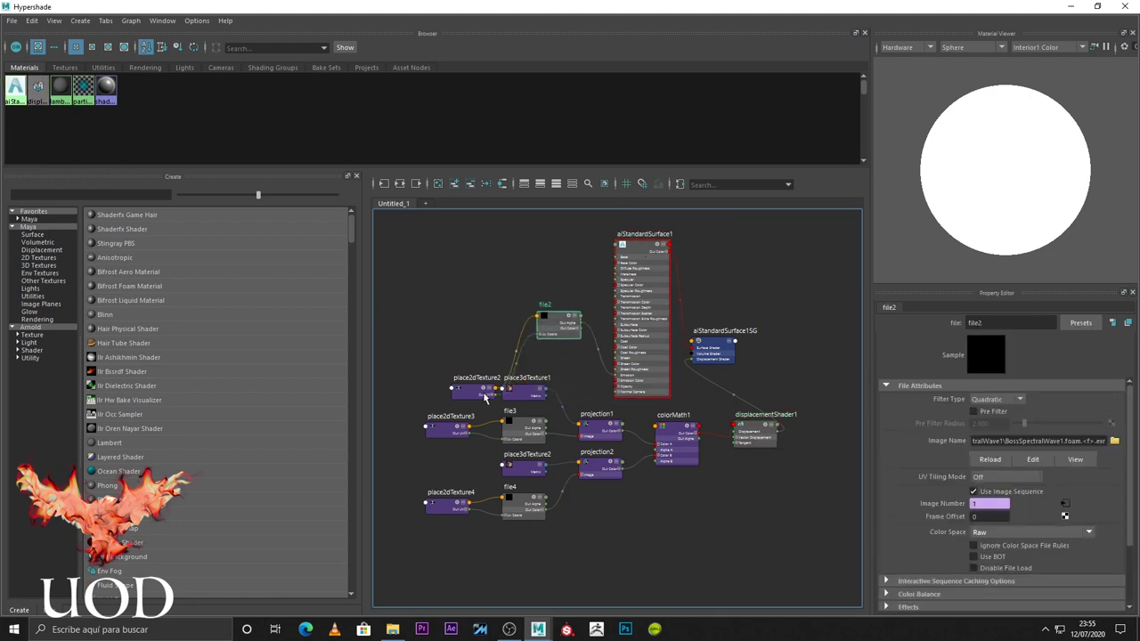
pyautogui.moveTo(473, 393); pyautogui.dragTo(473, 306)
pyautogui.scroll(4, 528, 295)
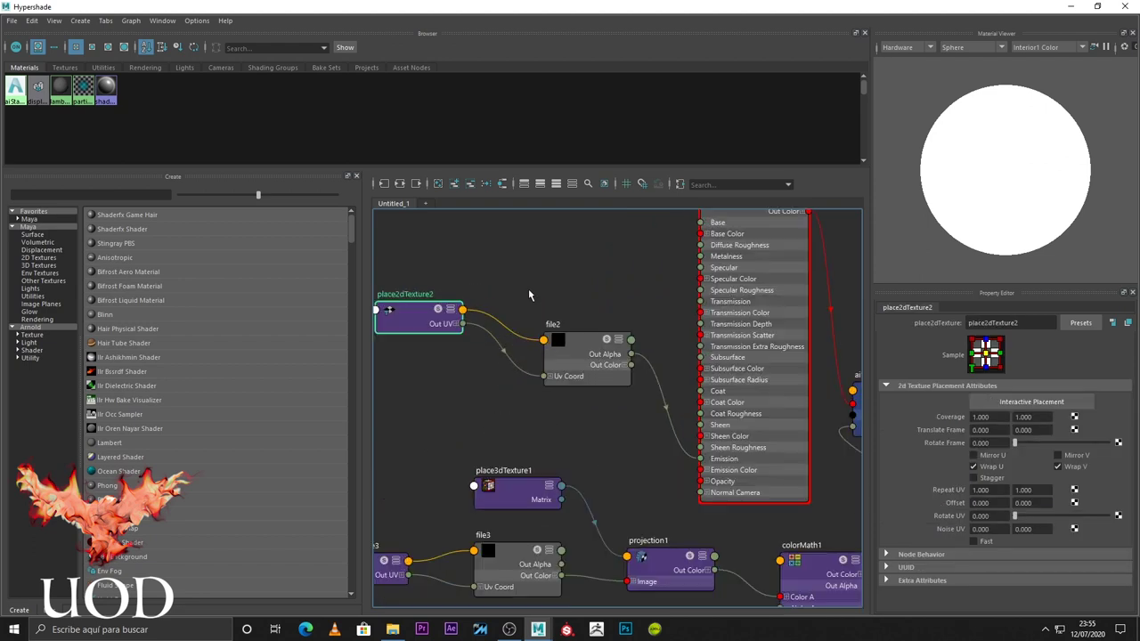
pyautogui.moveTo(674, 260); pyautogui.dragTo(454, 403)
pyautogui.click(526, 389)
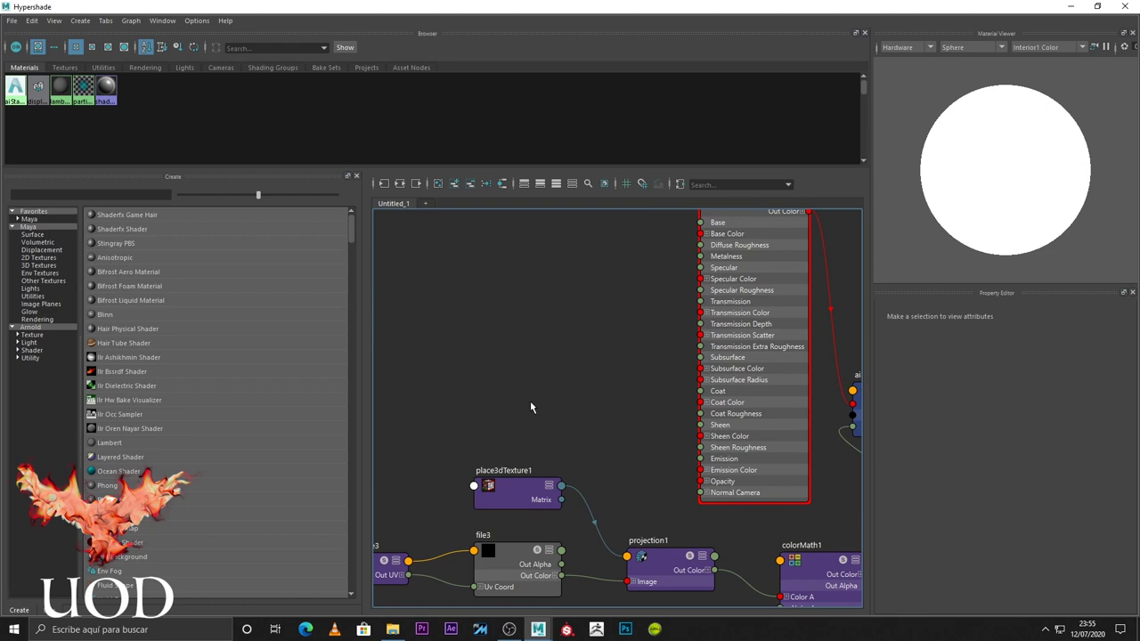
# Select aiStandardSurface1 and scroll down through its attributes
pyautogui.scroll(-2, 677, 357)
pyautogui.click(736, 243)
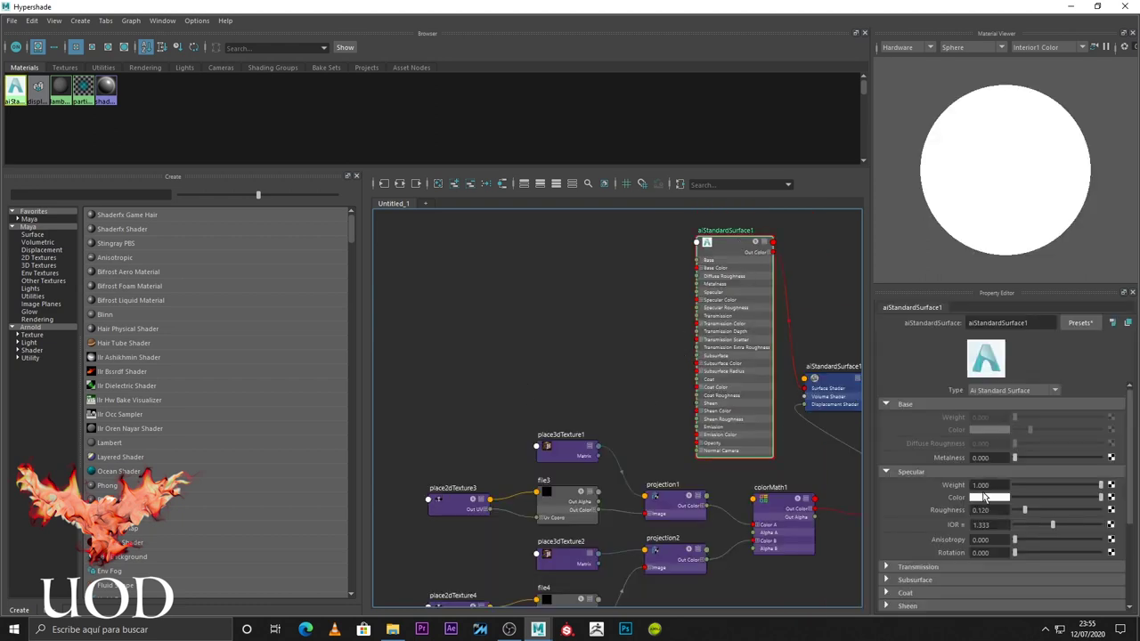
pyautogui.scroll(-2, 984, 499)
pyautogui.scroll(-2, 980, 499)
# Drive aiStandardSurface1's Emission with a new File texture created as a projection
pyautogui.click(922, 513)
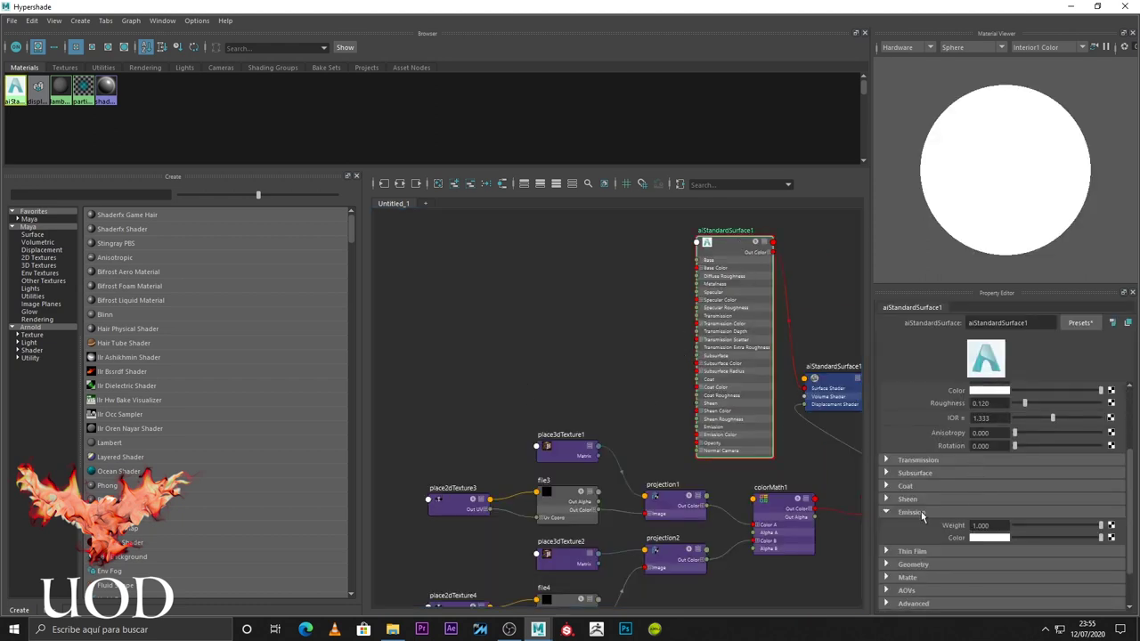
pyautogui.click(1111, 526)
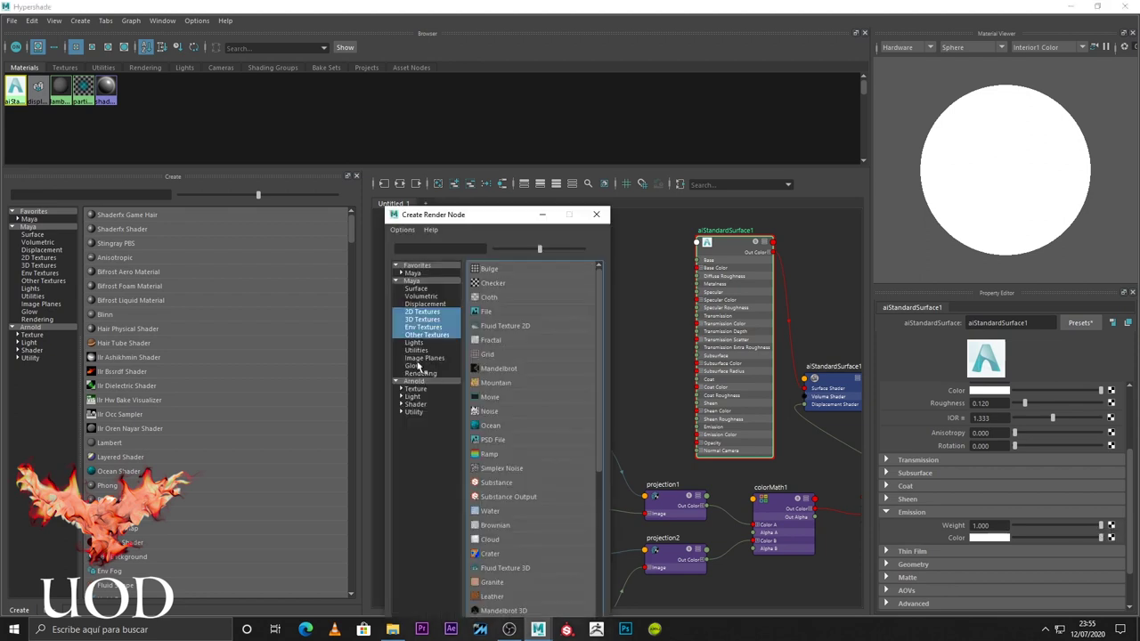
pyautogui.rightClick(485, 312)
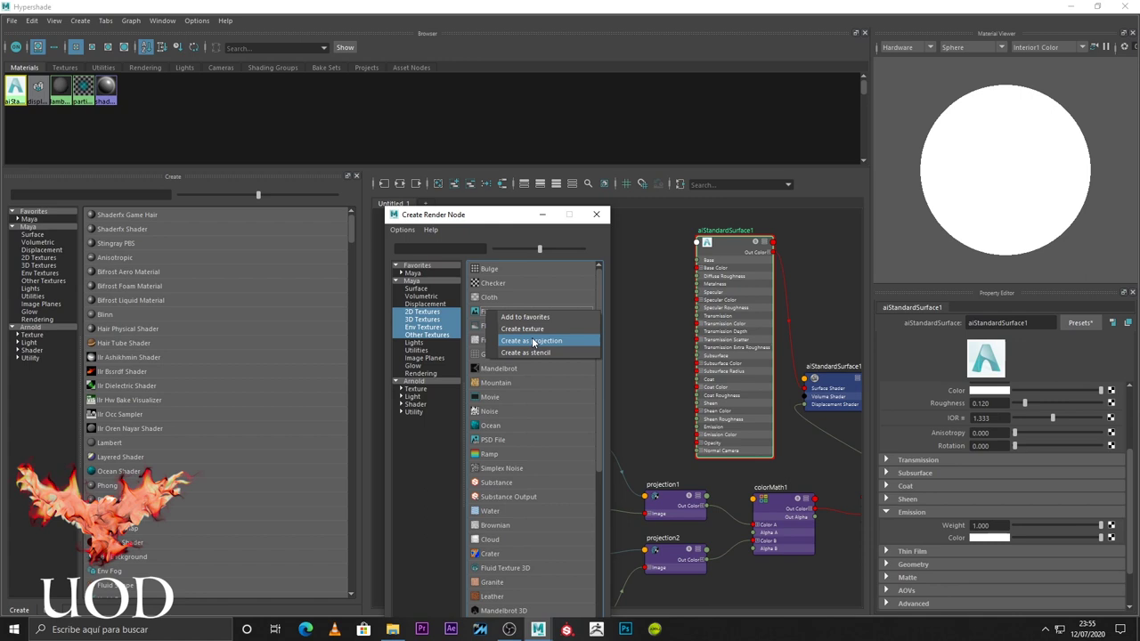
pyautogui.click(533, 341)
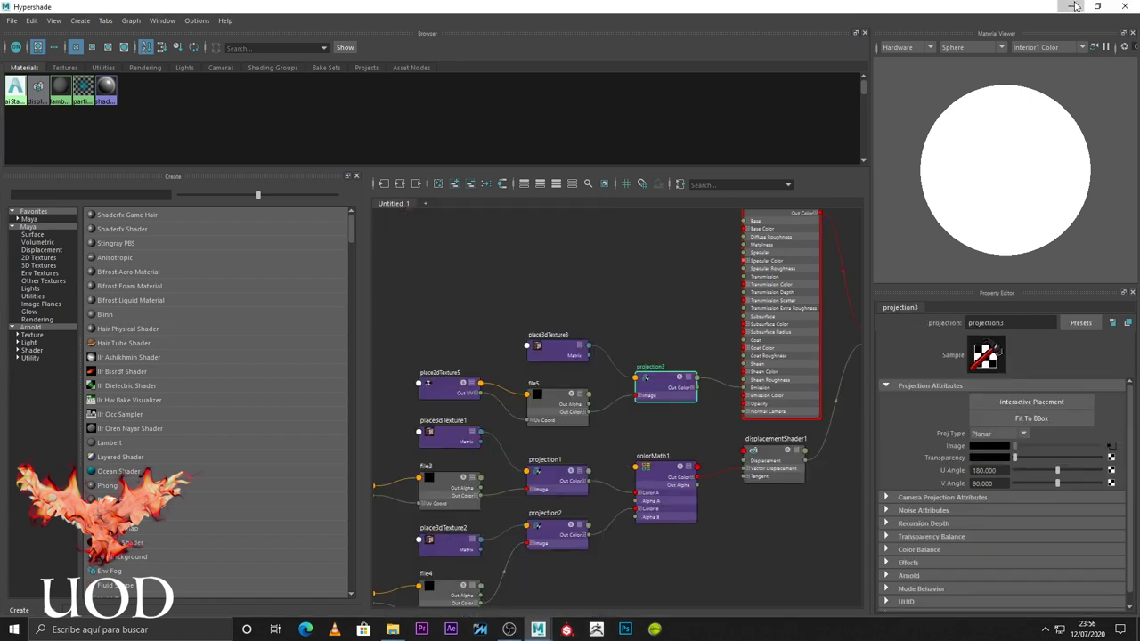
pyautogui.click(1073, 7)
pyautogui.scroll(5, 499, 388)
# Rotate place3dTexture3 -90 on X and scale it to 30
pyautogui.click(518, 393)
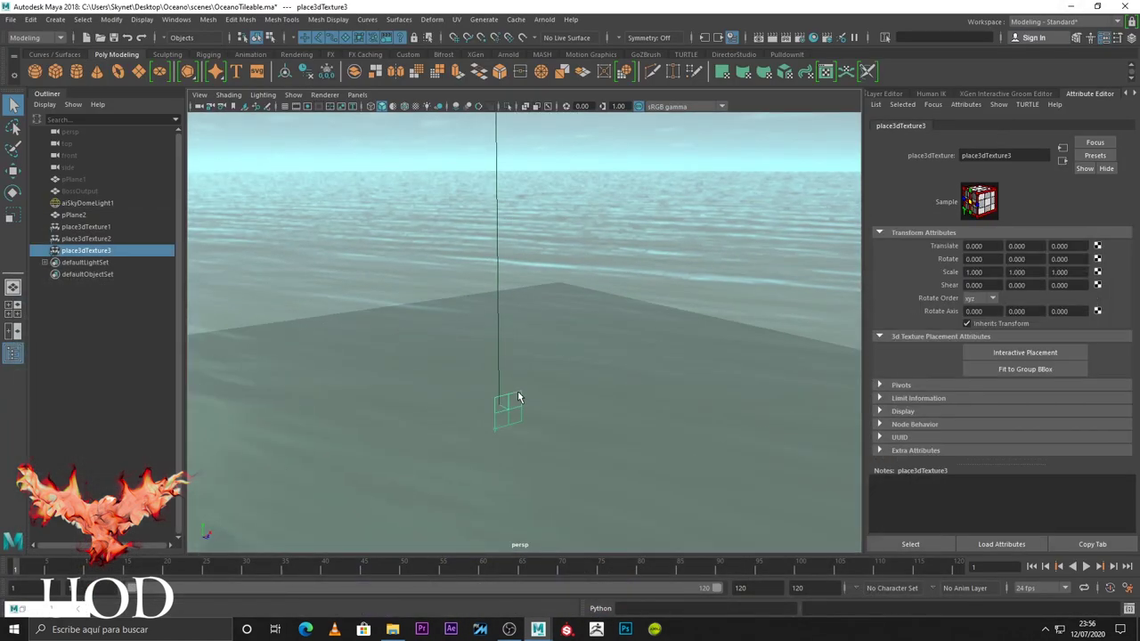
pyautogui.click(983, 258)
pyautogui.write('-90')
pyautogui.press('Return')
pyautogui.press('Tab')
pyautogui.press('Tab')
pyautogui.press('Tab')
pyautogui.write('3')
pyautogui.press('Tab')
pyautogui.write('30')
pyautogui.press('Tab')
pyautogui.write('30')
pyautogui.moveTo(598, 233)
pyautogui.keyDown('alt'); pyautogui.mouseDown()
pyautogui.moveTo(603, 271)
pyautogui.moveTo(535, 330)
pyautogui.moveTo(607, 271)
pyautogui.moveTo(670, 305)
pyautogui.mouseUp(); pyautogui.keyUp('alt')
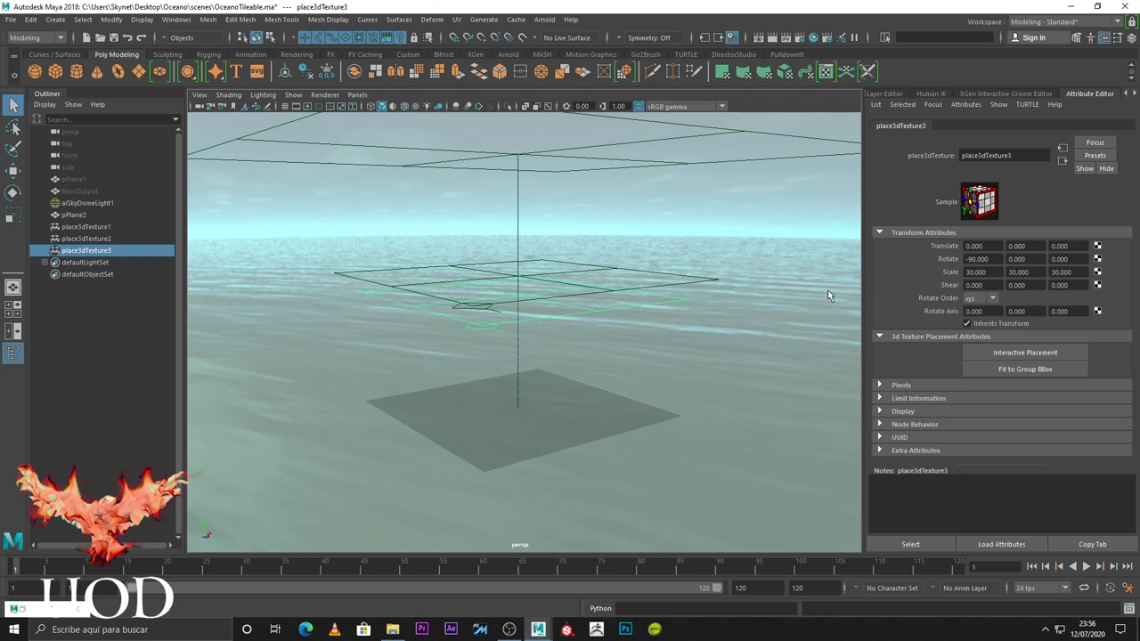
# Load BossSpectralWave1.foam.0002.exr into file5 as an image sequence
pyautogui.click(1063, 160)
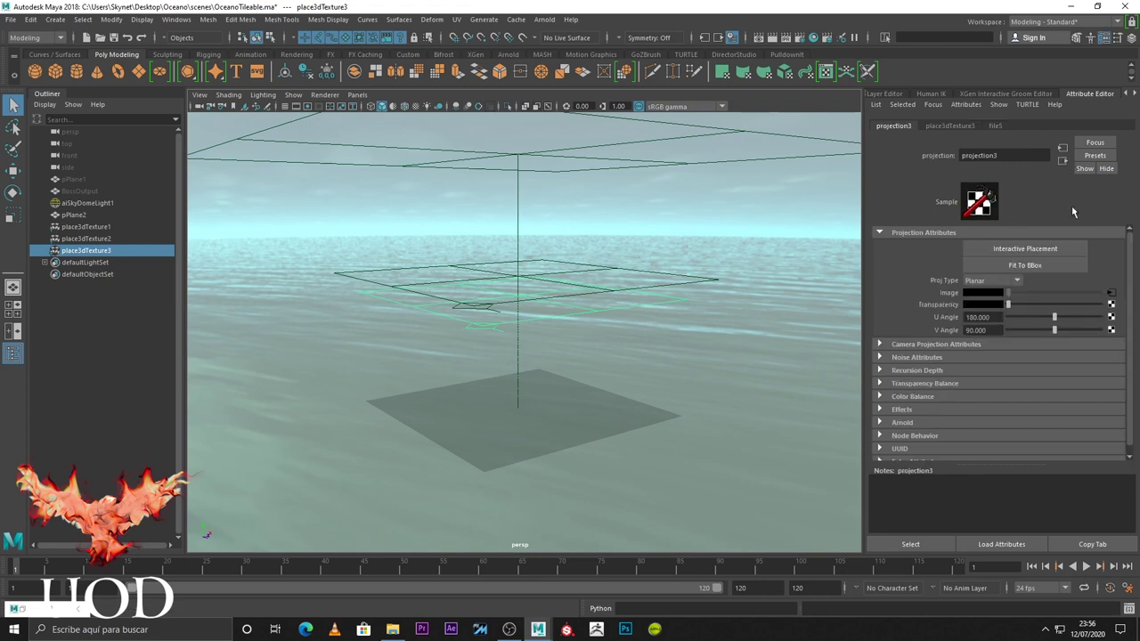
pyautogui.click(1110, 293)
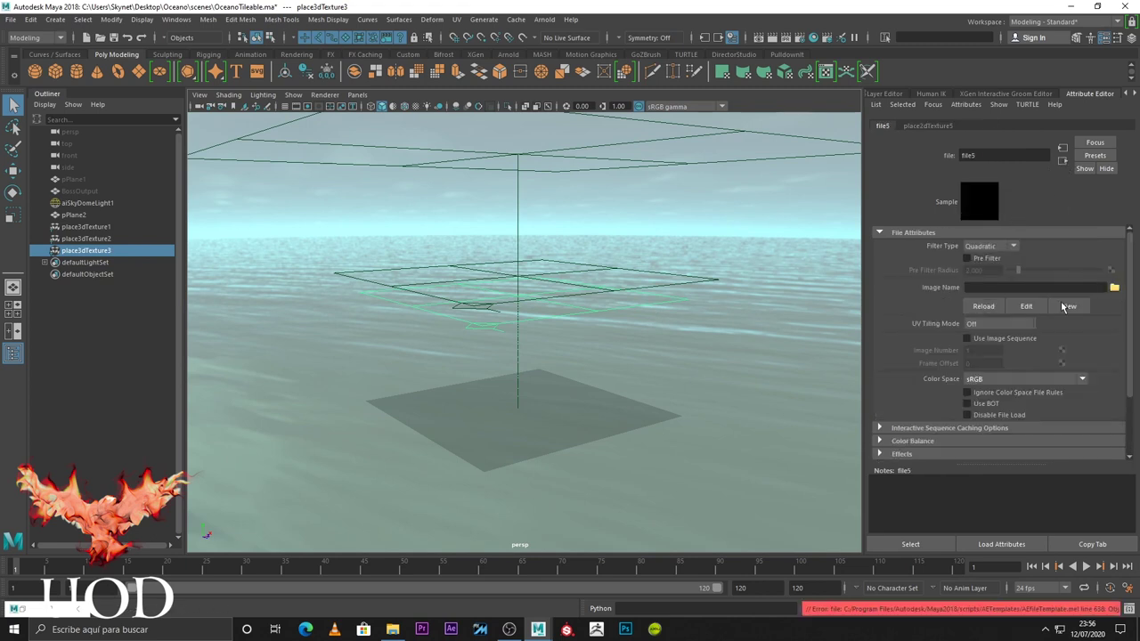
pyautogui.click(1115, 287)
pyautogui.click(715, 186)
pyautogui.doubleClick(329, 217)
pyautogui.scroll(-8, 363, 355)
pyautogui.scroll(-8, 355, 365)
pyautogui.scroll(-6, 355, 365)
pyautogui.scroll(-6, 356, 367)
pyautogui.scroll(-5, 356, 369)
pyautogui.scroll(-2, 356, 365)
pyautogui.doubleClick(378, 344)
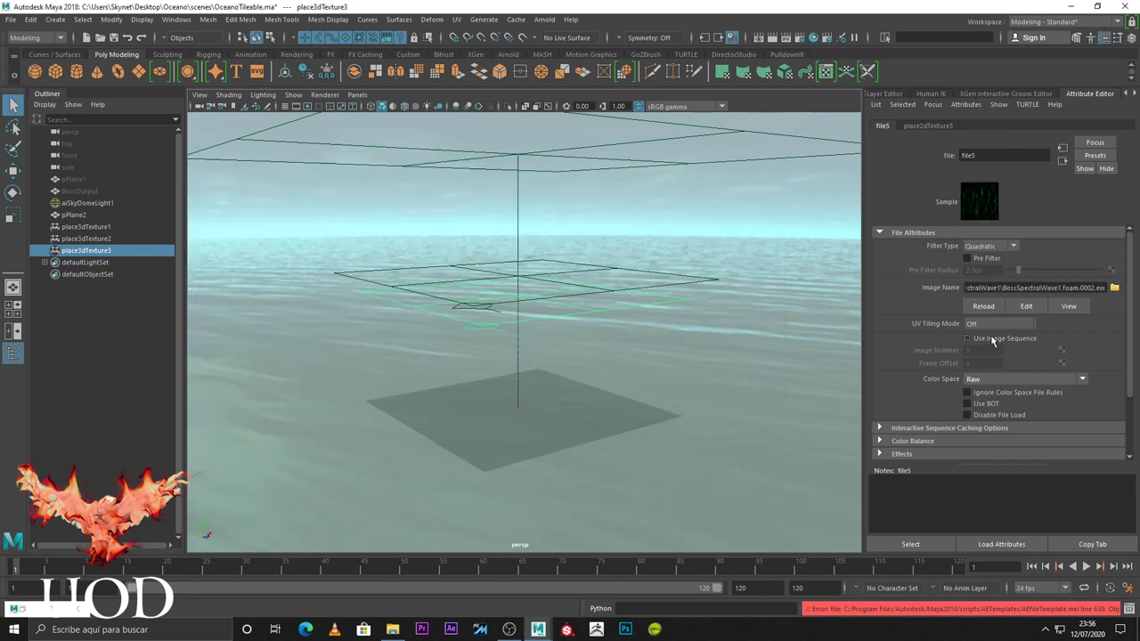
pyautogui.click(968, 338)
# Orbit around the ocean and select the plane pPlane2
pyautogui.click(726, 329)
pyautogui.moveTo(569, 393)
pyautogui.keyDown('alt'); pyautogui.mouseDown()
pyautogui.moveTo(590, 330)
pyautogui.moveTo(618, 381)
pyautogui.mouseUp(); pyautogui.keyUp('alt')
pyautogui.click(621, 342)
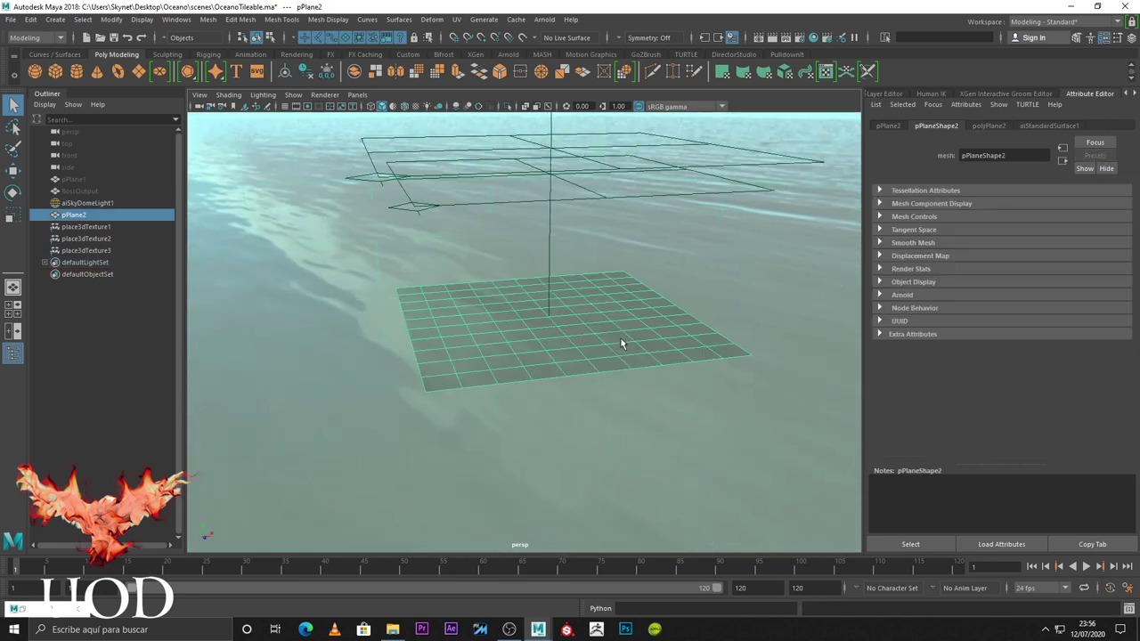
# Set aiSkyDomeLight1's camera visibility to 0
pyautogui.scroll(3, 587, 204)
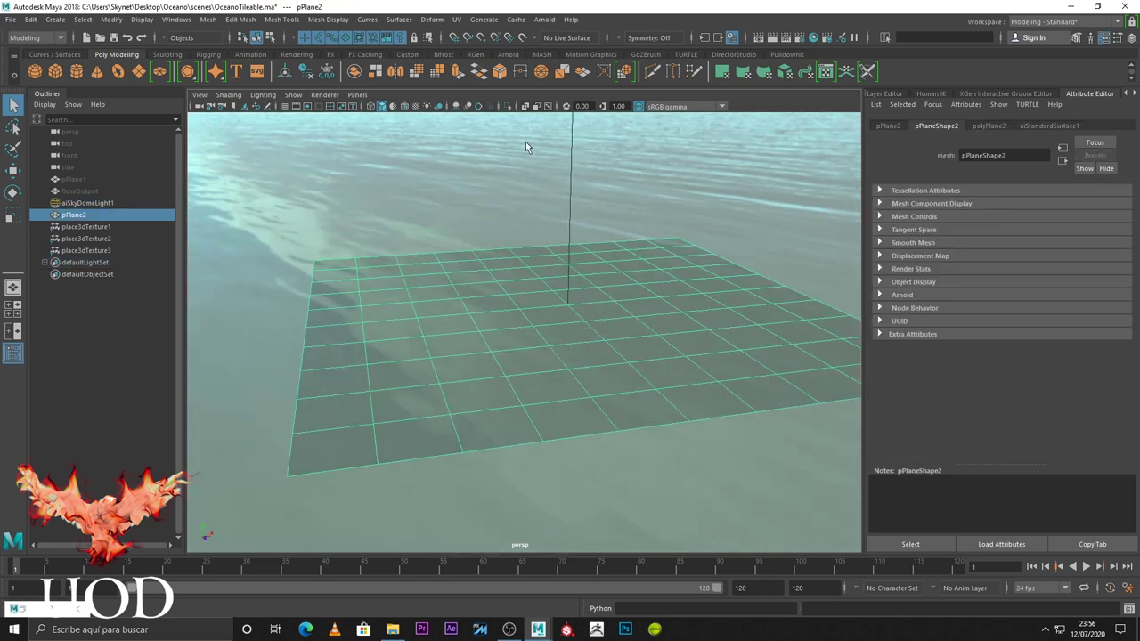
pyautogui.click(544, 18)
pyautogui.click(756, 194)
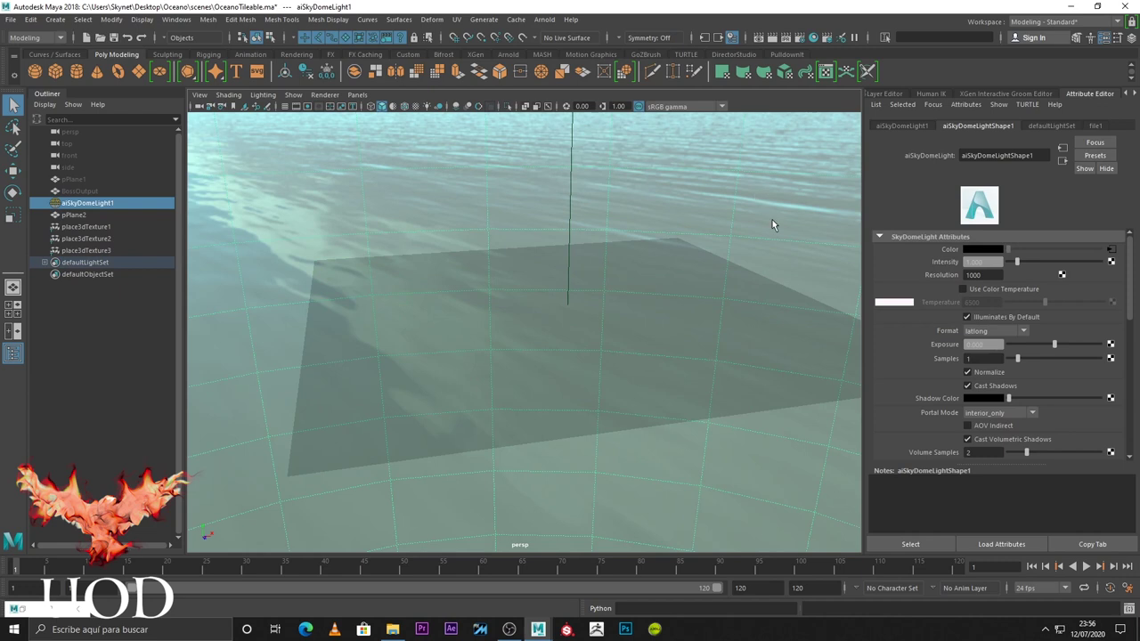
pyautogui.scroll(-5, 917, 338)
pyautogui.moveTo(1029, 308); pyautogui.dragTo(915, 314)
pyautogui.moveTo(716, 186)
pyautogui.keyDown('alt'); pyautogui.mouseDown()
pyautogui.moveTo(667, 326)
pyautogui.moveTo(687, 280)
pyautogui.mouseUp(); pyautogui.keyUp('alt')
# Render the scene with Arnold, then preview the ocean animation playback
pyautogui.click(546, 19)
pyautogui.click(557, 40)
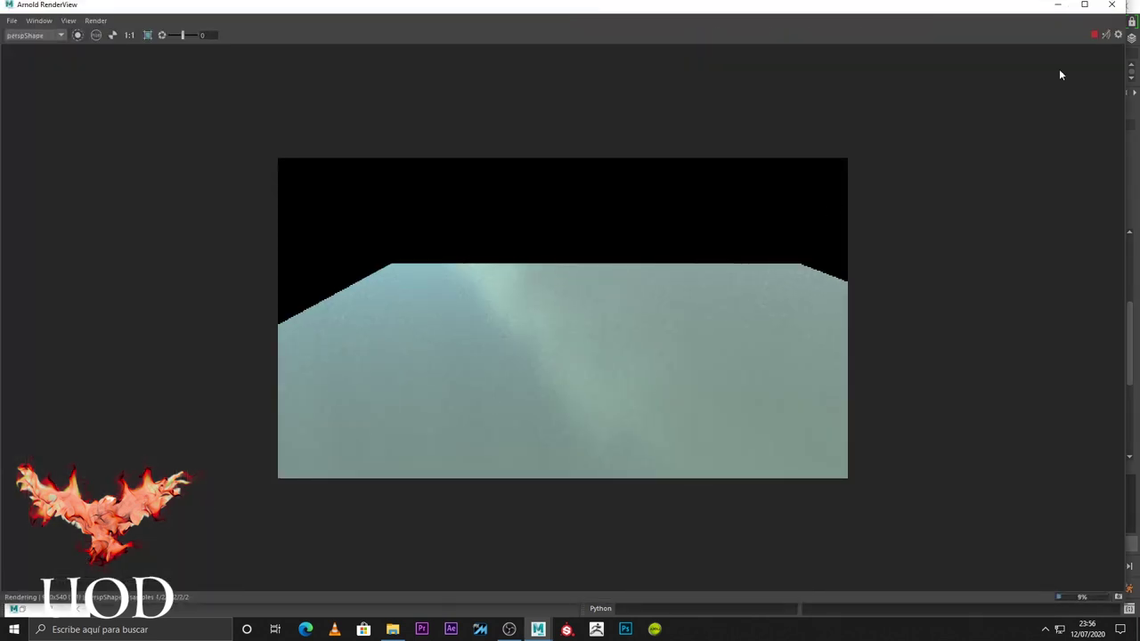
pyautogui.click(1058, 5)
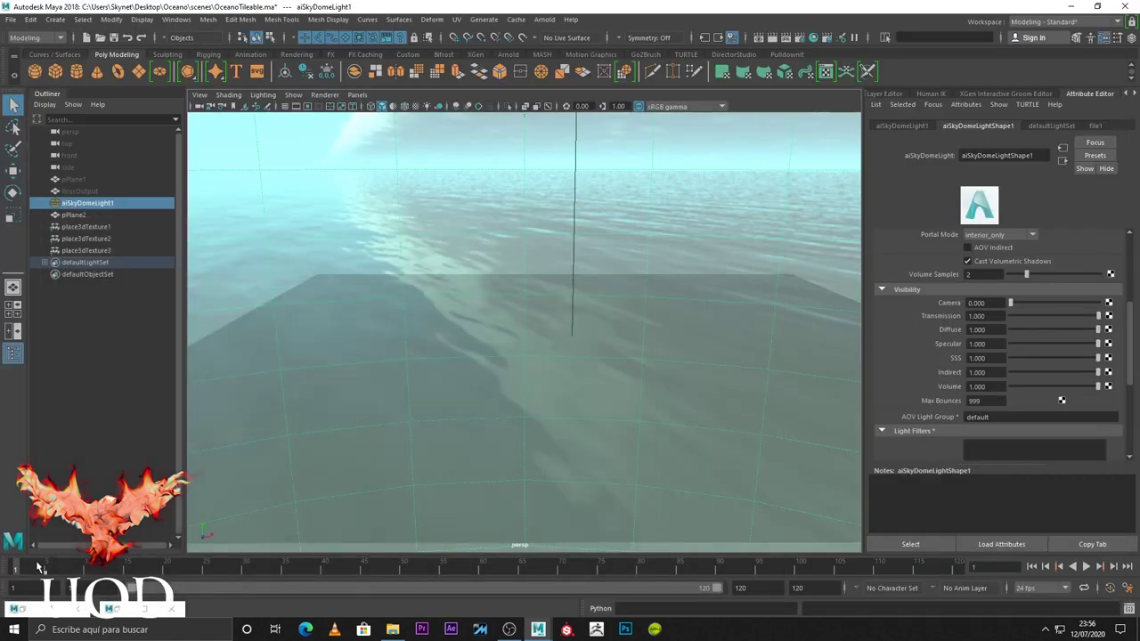
pyautogui.click(1087, 567)
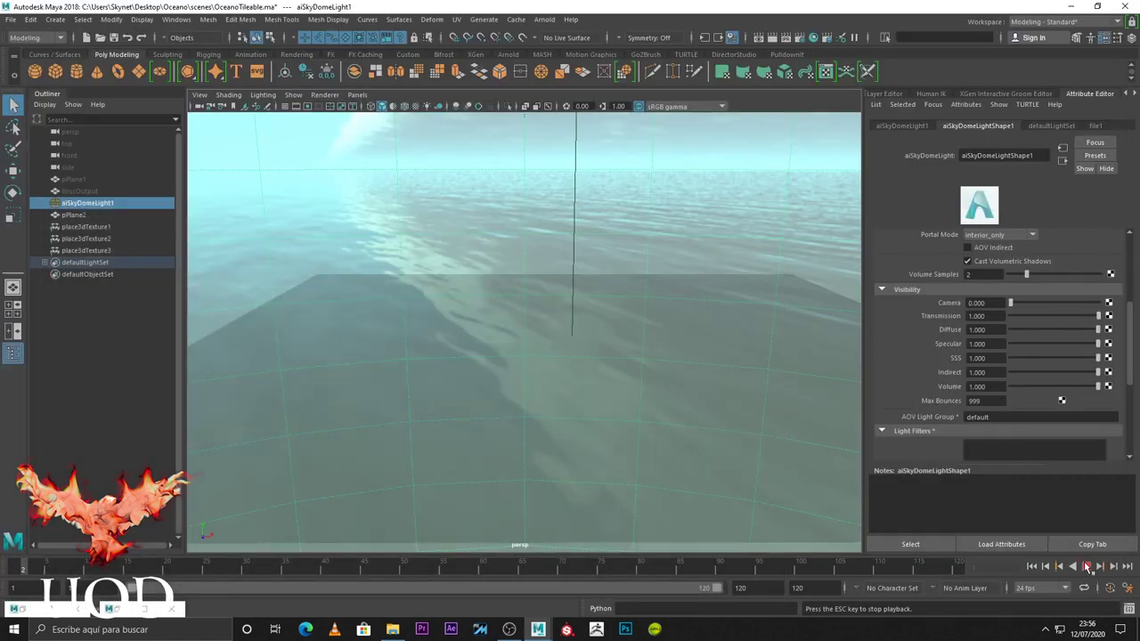
pyautogui.press('Escape')
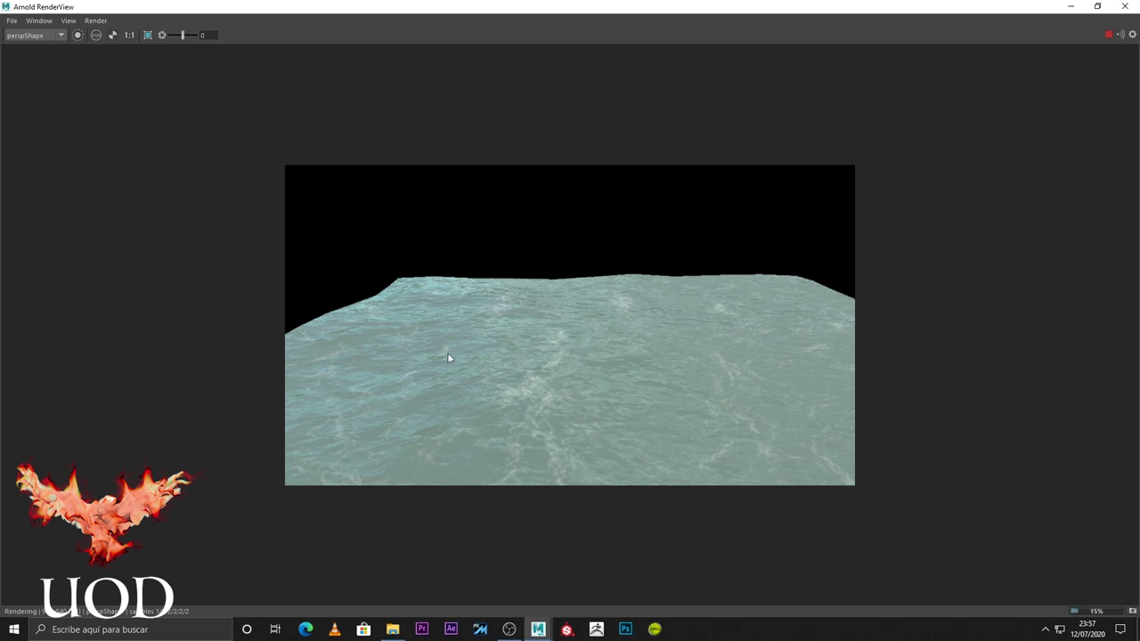
# Set pPlane2's polyPlane2 Width and Height to 300
pyautogui.click(1070, 6)
pyautogui.keyDown('alt'); pyautogui.moveTo(603, 336); pyautogui.dragTo(620, 354); pyautogui.keyUp('alt')
pyautogui.click(623, 341)
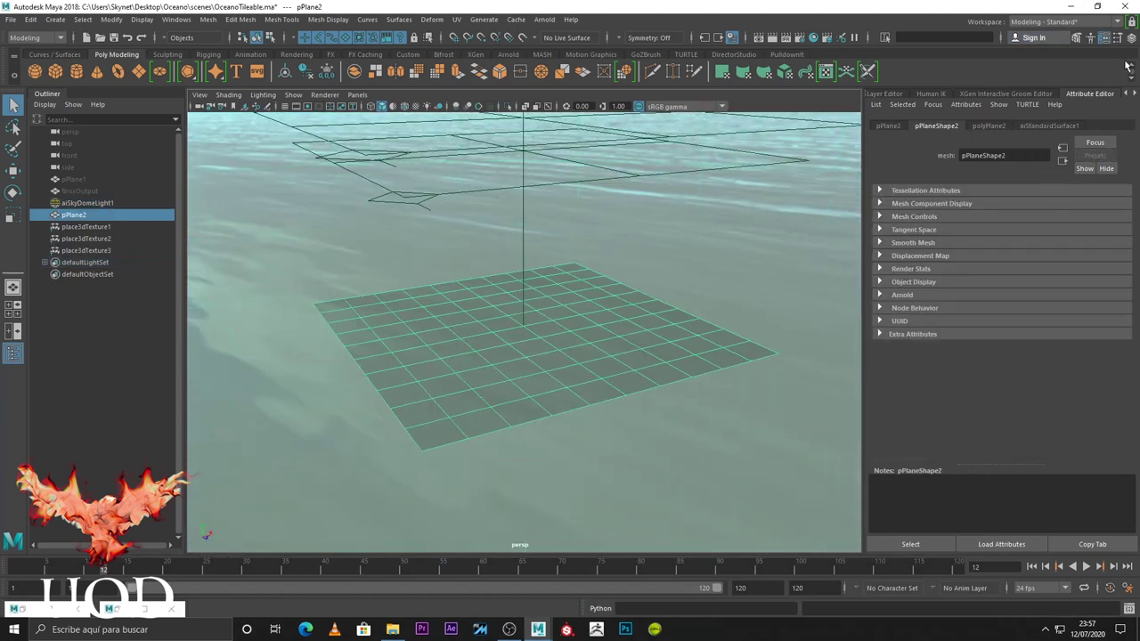
pyautogui.hotkey('ctrl', 'a')
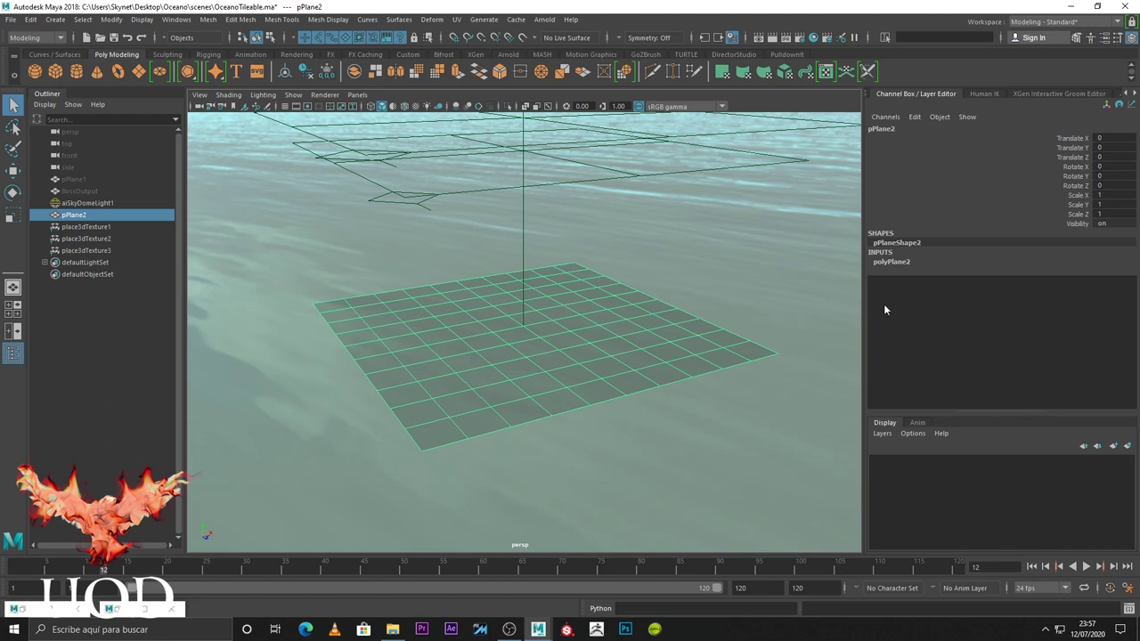
pyautogui.click(894, 264)
pyautogui.doubleClick(1117, 272)
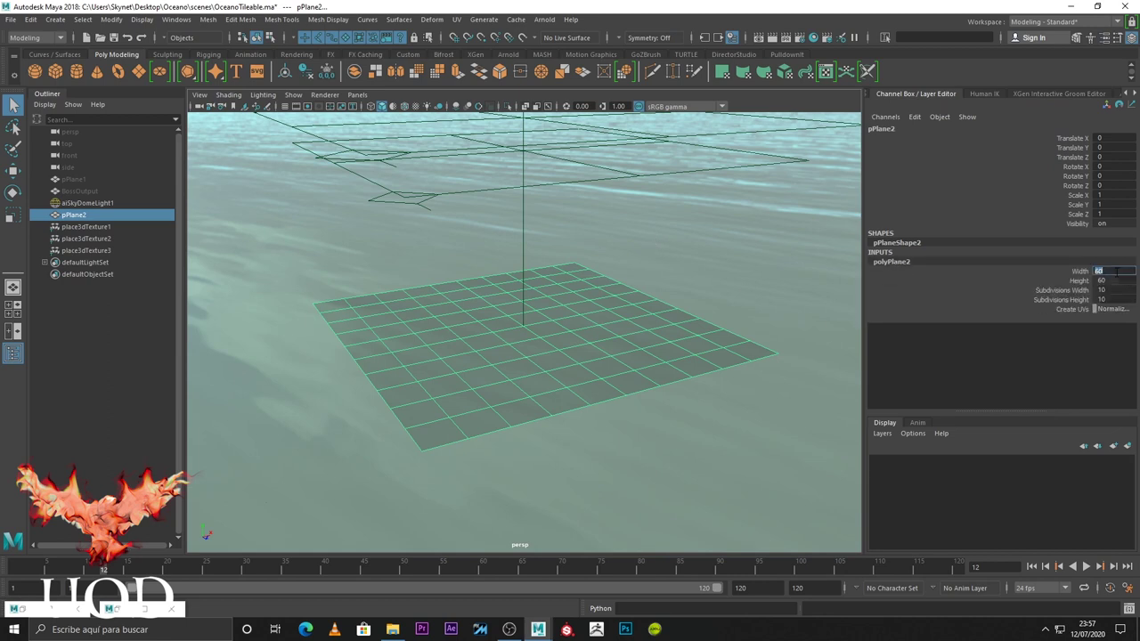
pyautogui.press('Tab')
pyautogui.write('3')
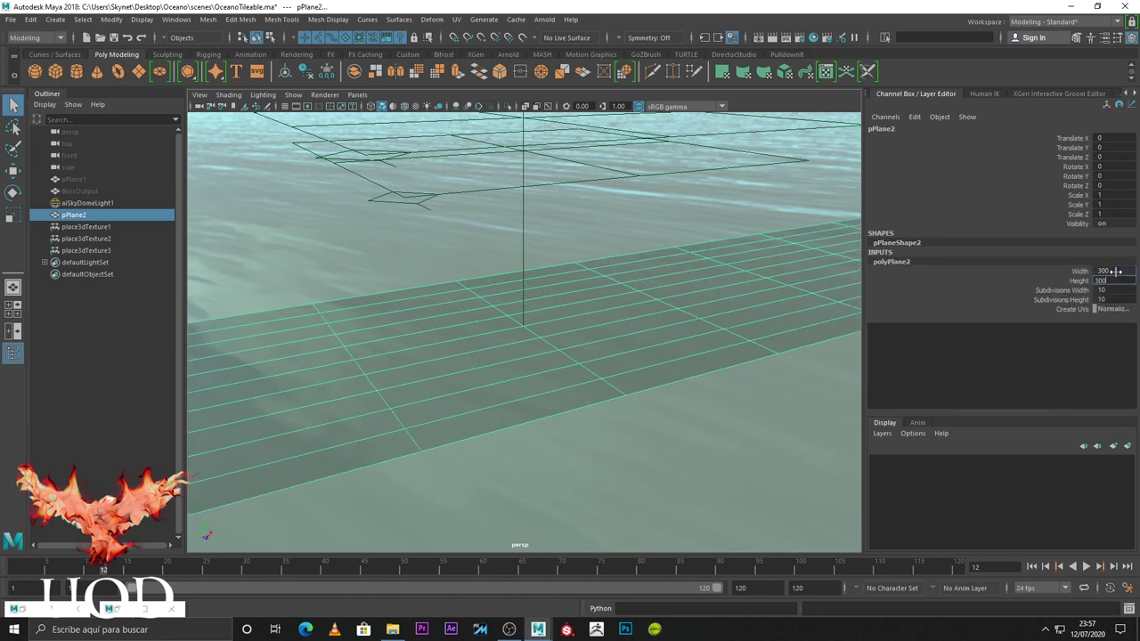
pyautogui.press('Return')
# Lower the viewport camera to water level
pyautogui.scroll(-5, 677, 246)
pyautogui.click(706, 253)
pyautogui.moveTo(707, 255)
pyautogui.keyDown('alt'); pyautogui.mouseDown()
pyautogui.moveTo(682, 285)
pyautogui.moveTo(431, 282)
pyautogui.moveTo(585, 246)
pyautogui.moveTo(704, 382)
pyautogui.moveTo(582, 267)
pyautogui.moveTo(591, 224)
pyautogui.moveTo(614, 330)
pyautogui.mouseUp(); pyautogui.keyUp('alt')
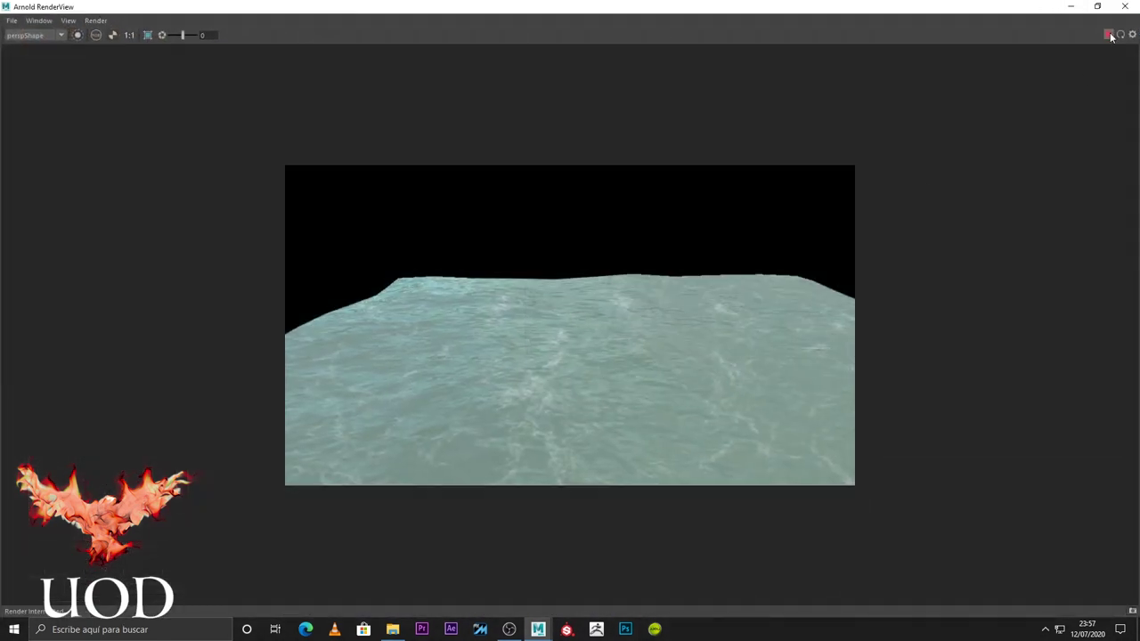
# Re-render the 300-unit ocean, then bring up pPlane2's pPlaneShape2 attributes
pyautogui.click(1111, 35)
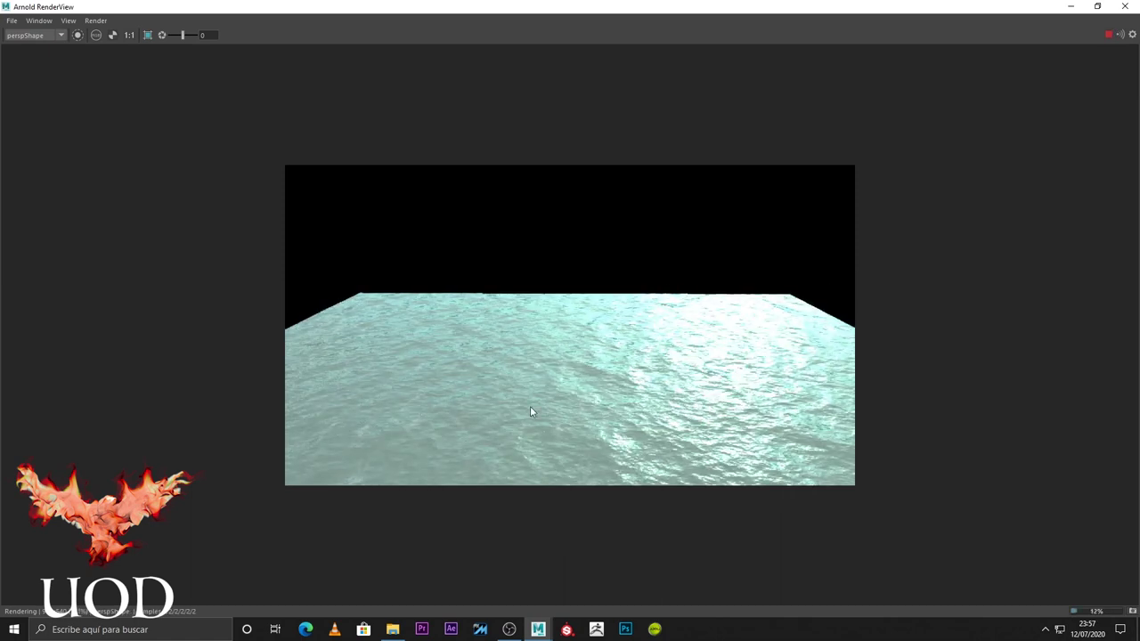
pyautogui.scroll(2, 529, 412)
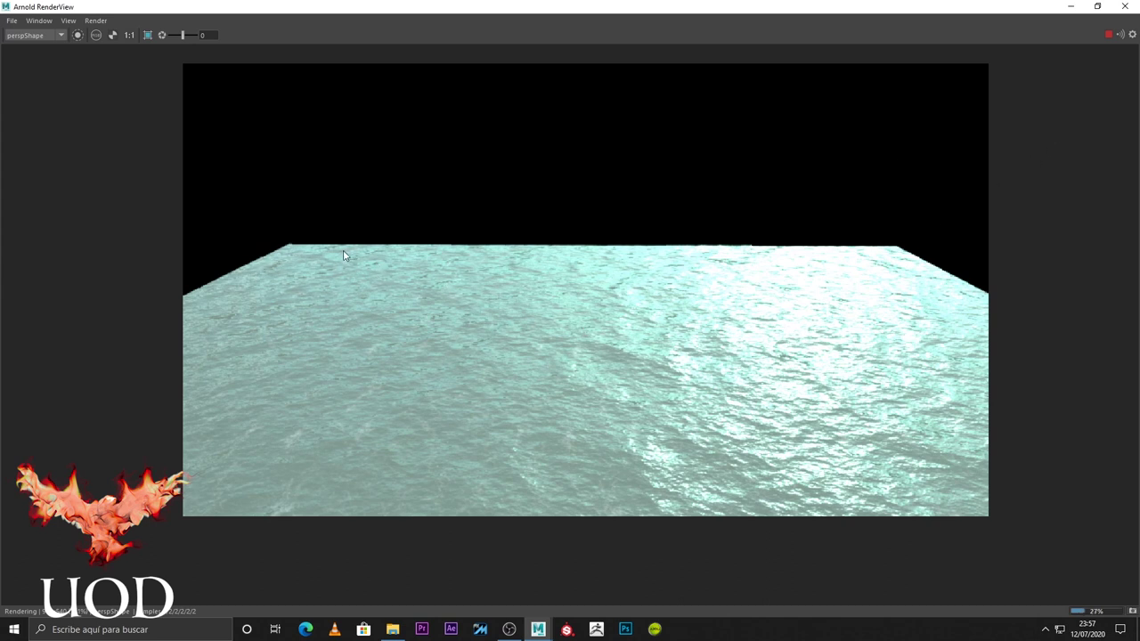
pyautogui.click(1107, 35)
pyautogui.click(1071, 6)
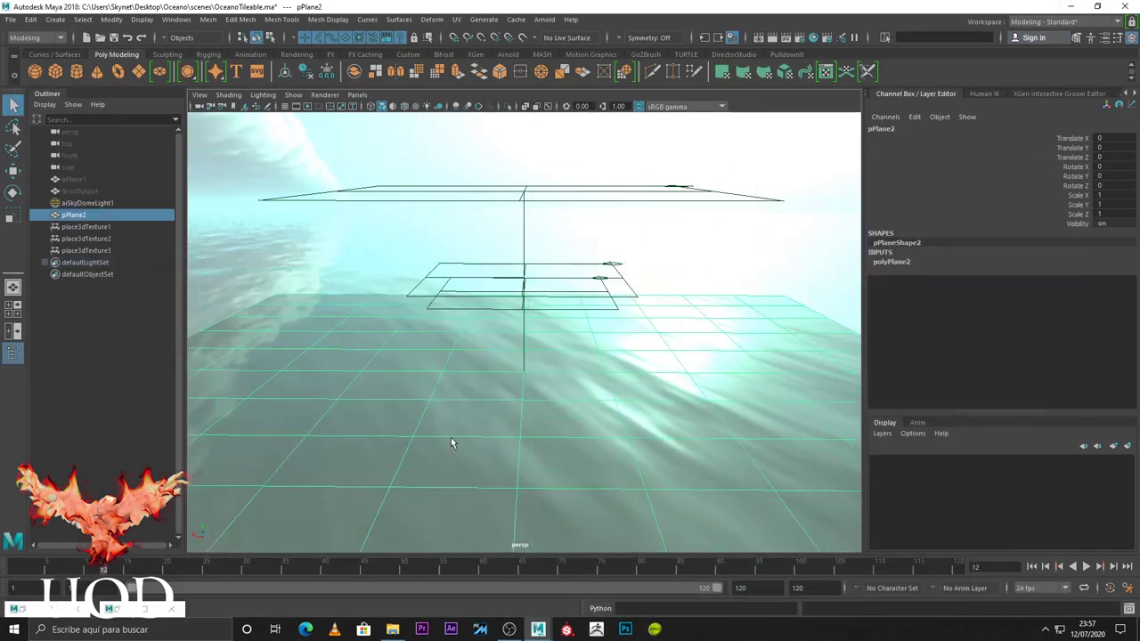
pyautogui.click(1133, 93)
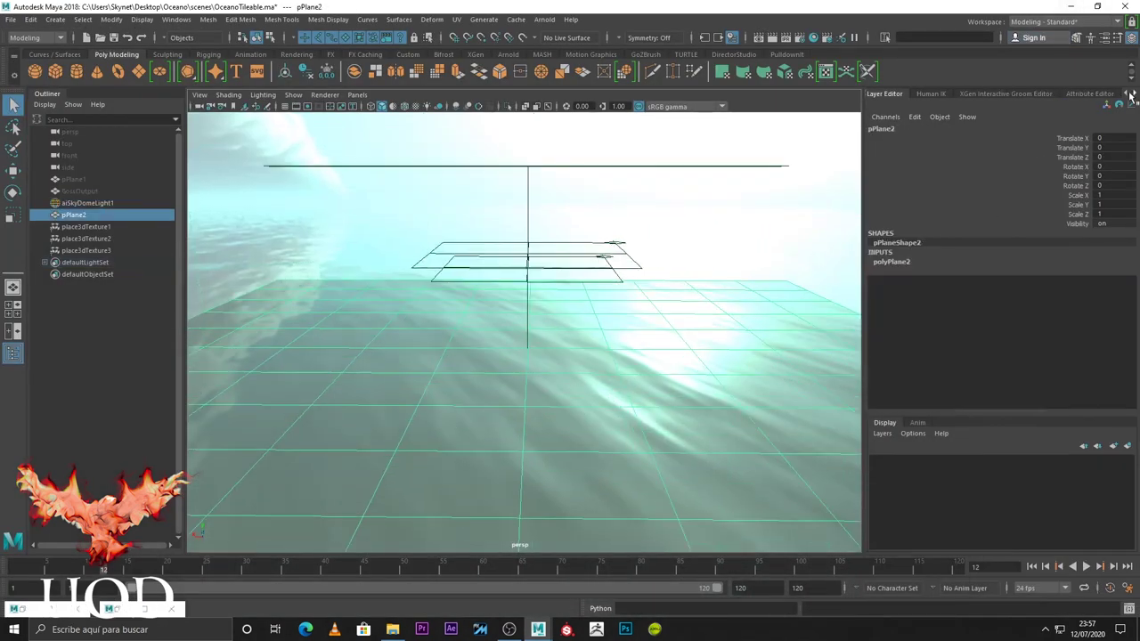
pyautogui.click(1103, 94)
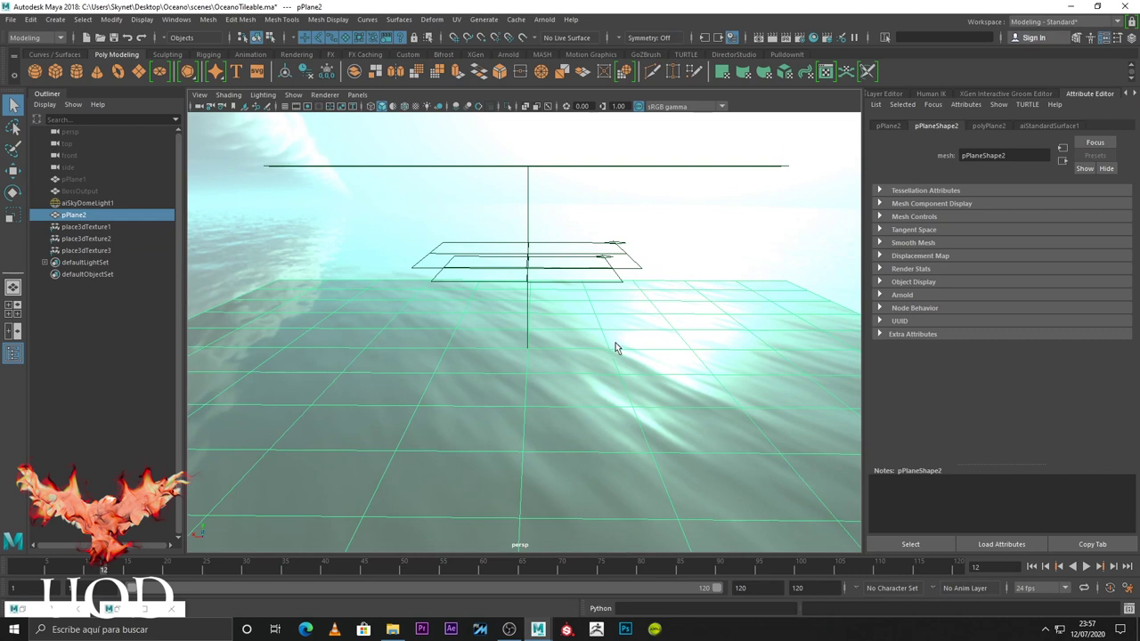
# Set pPlaneShape2's Arnold subdivision type to linear with 8 iterations
pyautogui.click(898, 295)
pyautogui.scroll(-3, 922, 379)
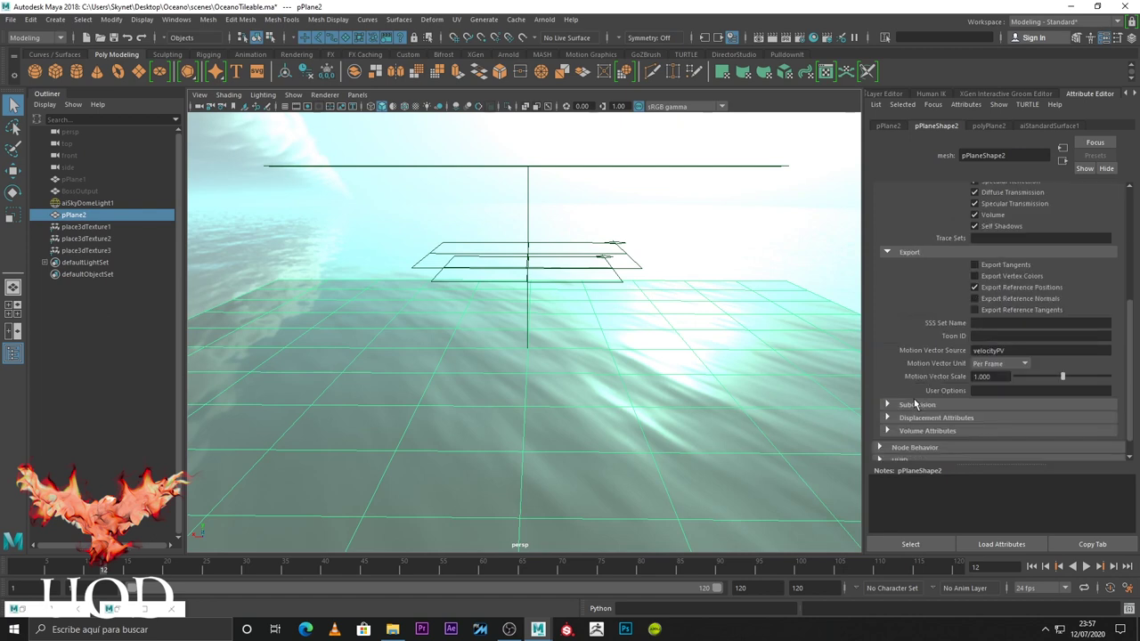
pyautogui.click(916, 406)
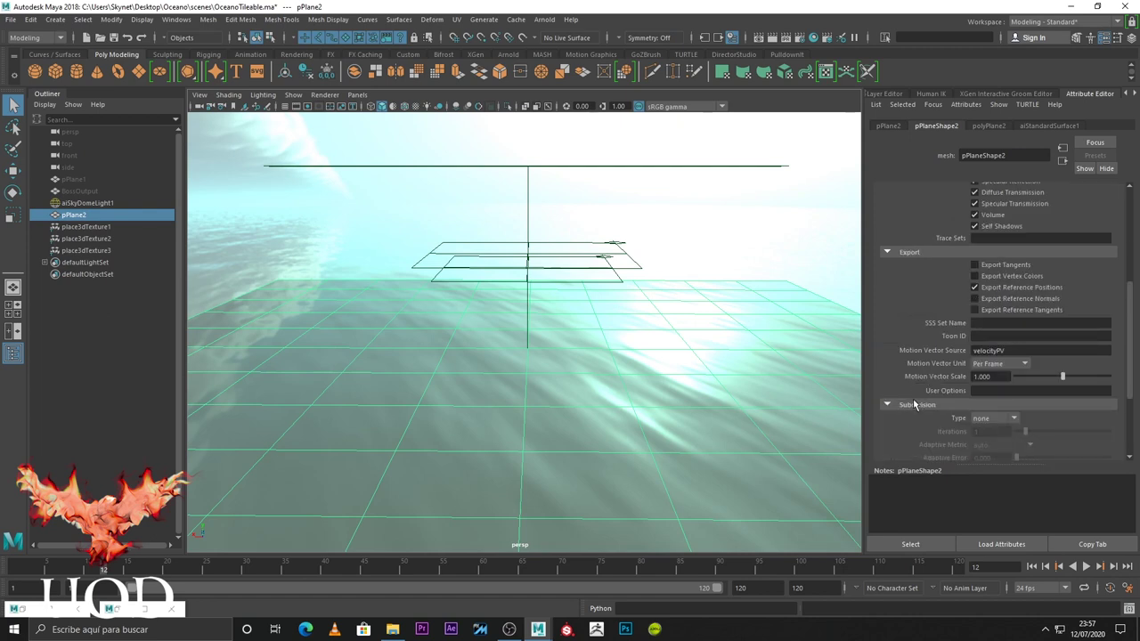
pyautogui.click(998, 419)
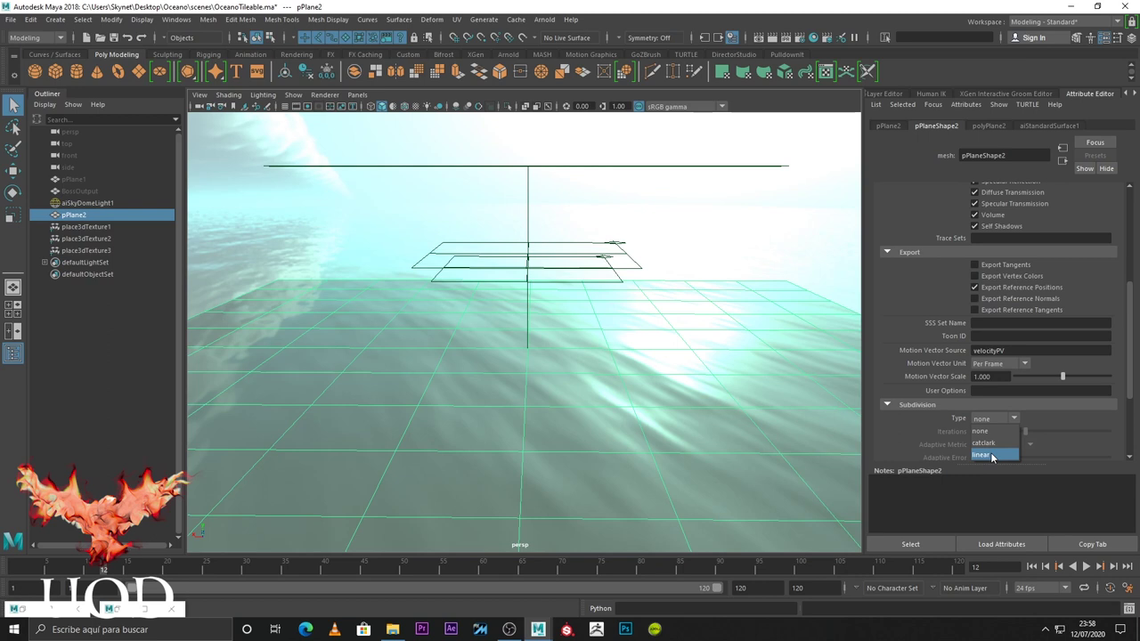
pyautogui.click(992, 456)
pyautogui.doubleClick(997, 431)
pyautogui.press('BackSpace')
pyautogui.write('8')
pyautogui.press('Return')
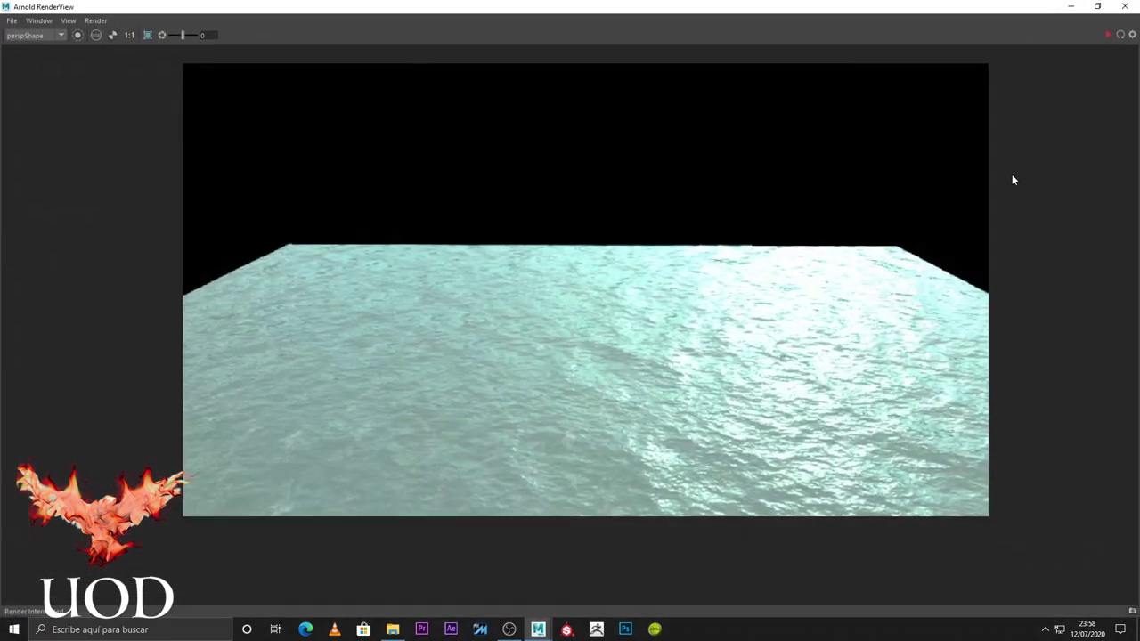
# Render again in Arnold RenderView, re-enter 8 subdivision iterations, and restore the RenderView
pyautogui.click(1109, 35)
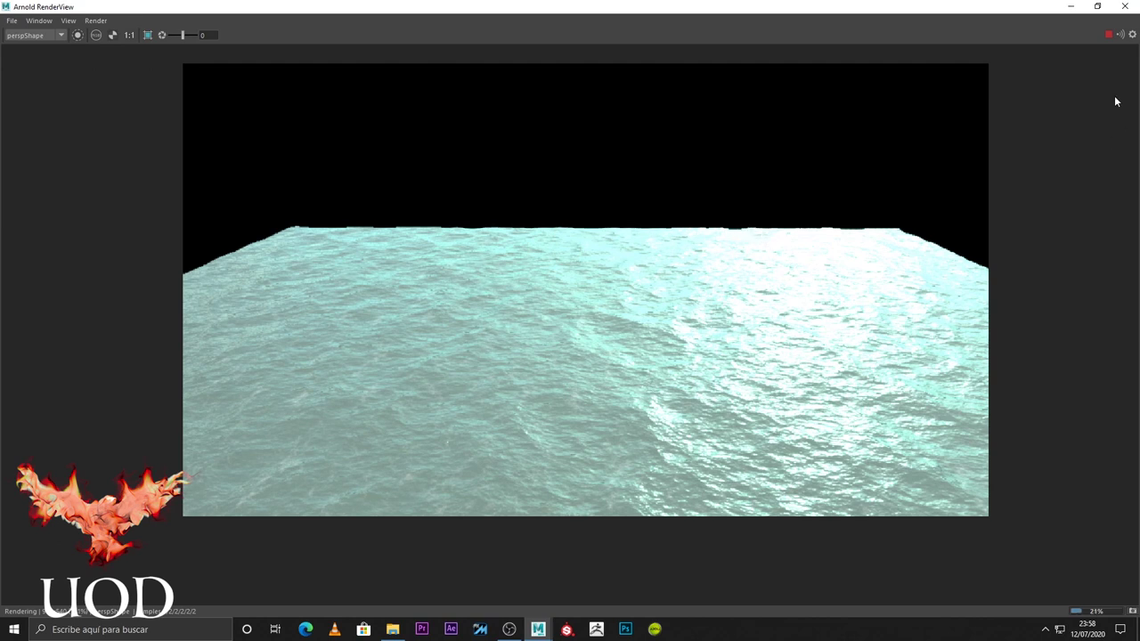
pyautogui.click(1070, 6)
pyautogui.write('4')
pyautogui.press('BackSpace')
pyautogui.write('8')
pyautogui.press('Return')
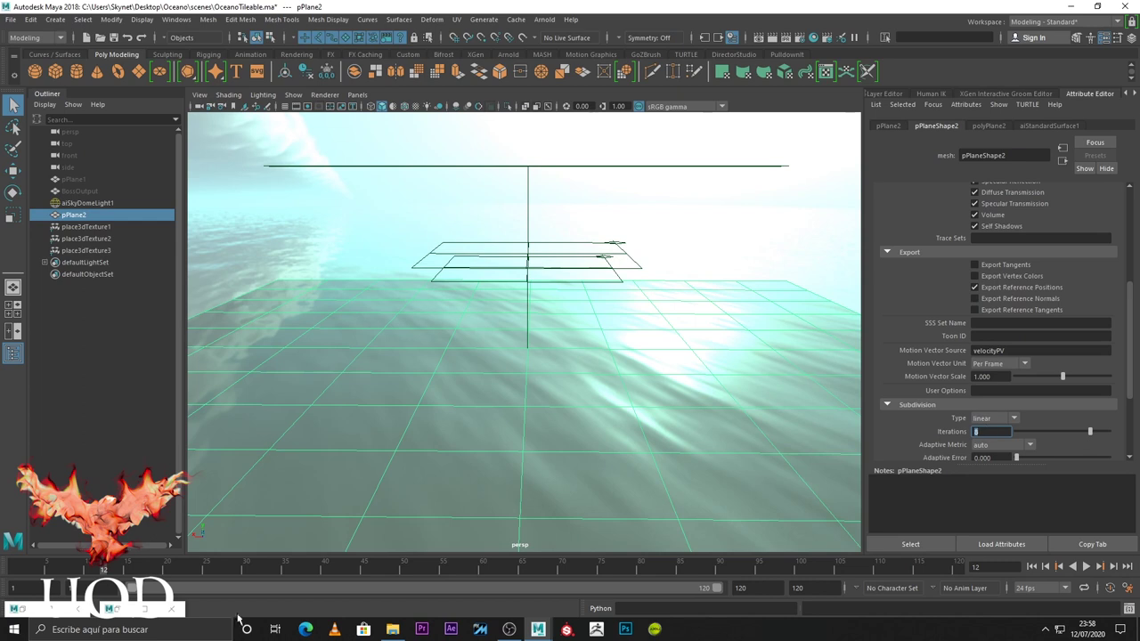
pyautogui.click(147, 610)
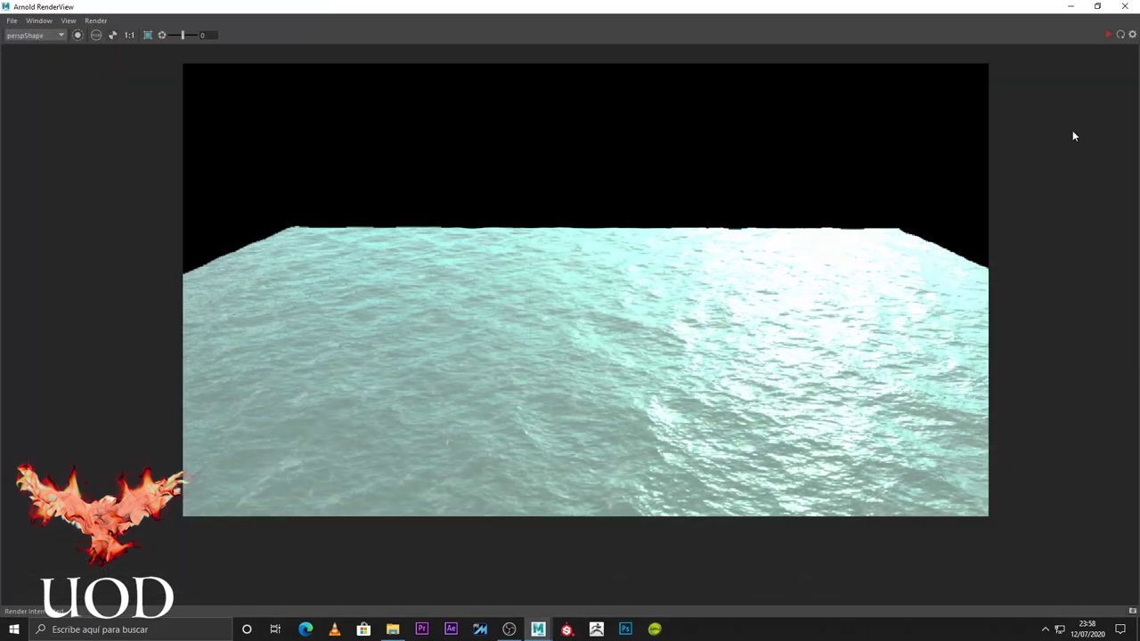
# Start a fresh Arnold render of the finely rippled, sunlit displaced ocean plane
pyautogui.click(1106, 34)
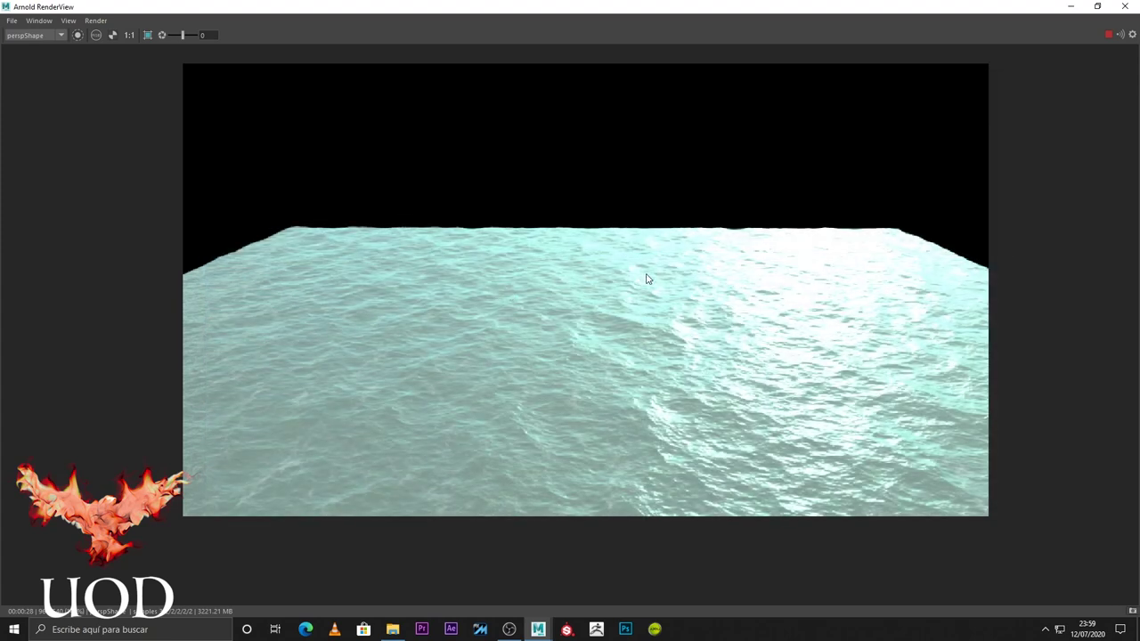
# Stop the finished render, minimize the RenderView to orbit the ocean plane, then restore it
pyautogui.click(1108, 34)
pyautogui.click(1066, 7)
pyautogui.moveTo(632, 380)
pyautogui.keyDown('alt'); pyautogui.mouseDown()
pyautogui.moveTo(629, 311)
pyautogui.moveTo(606, 359)
pyautogui.moveTo(650, 369)
pyautogui.moveTo(656, 323)
pyautogui.moveTo(656, 359)
pyautogui.mouseUp(); pyautogui.keyUp('alt')
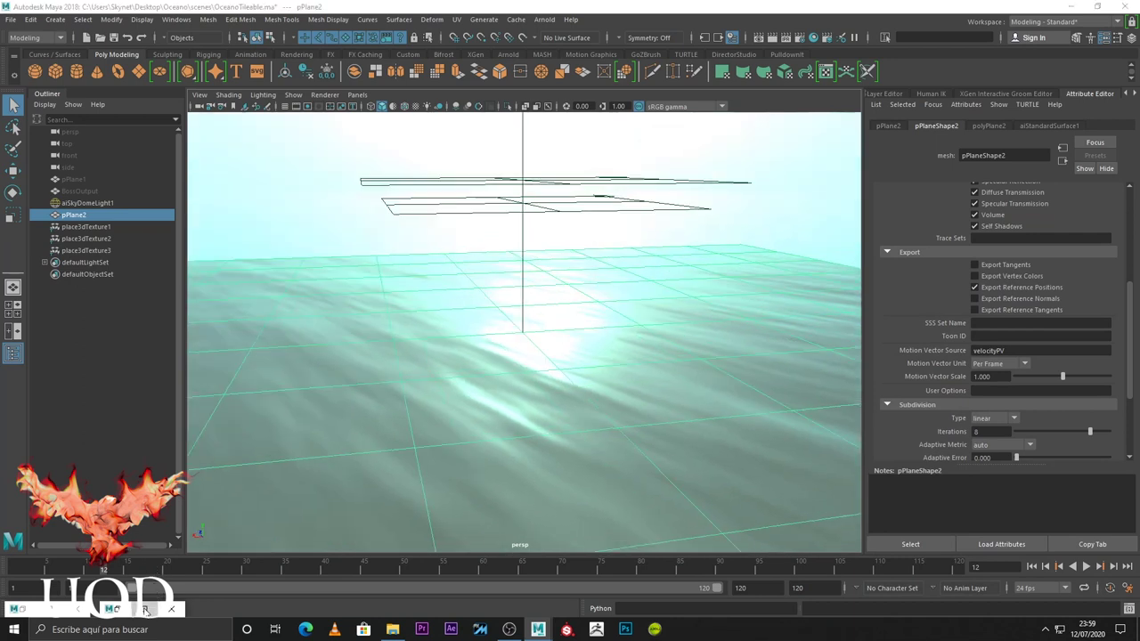
pyautogui.click(146, 609)
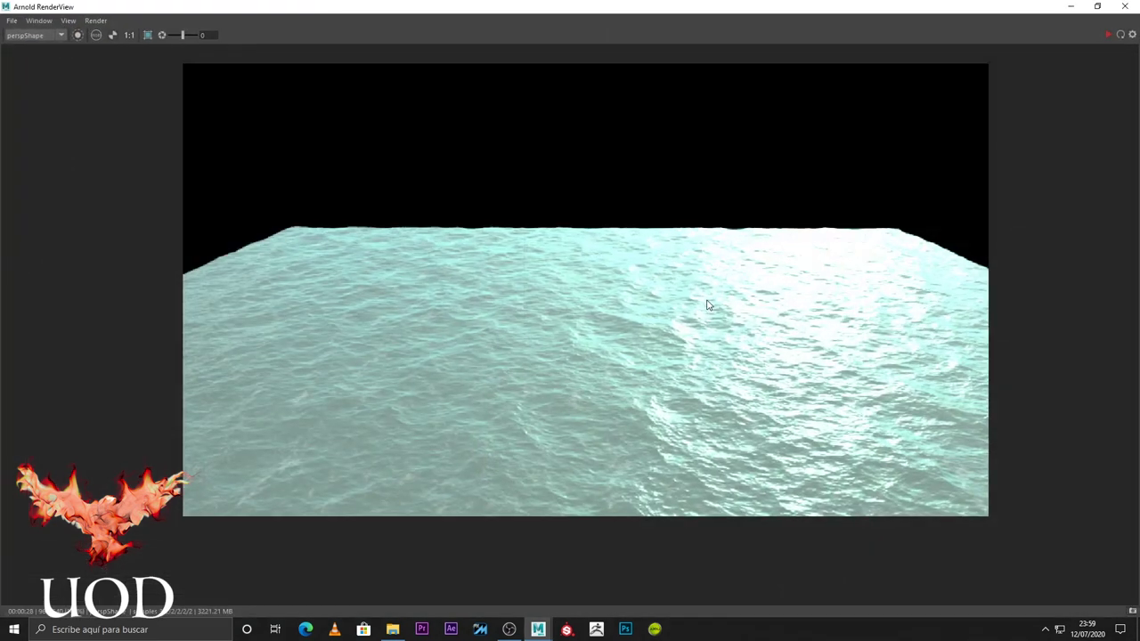